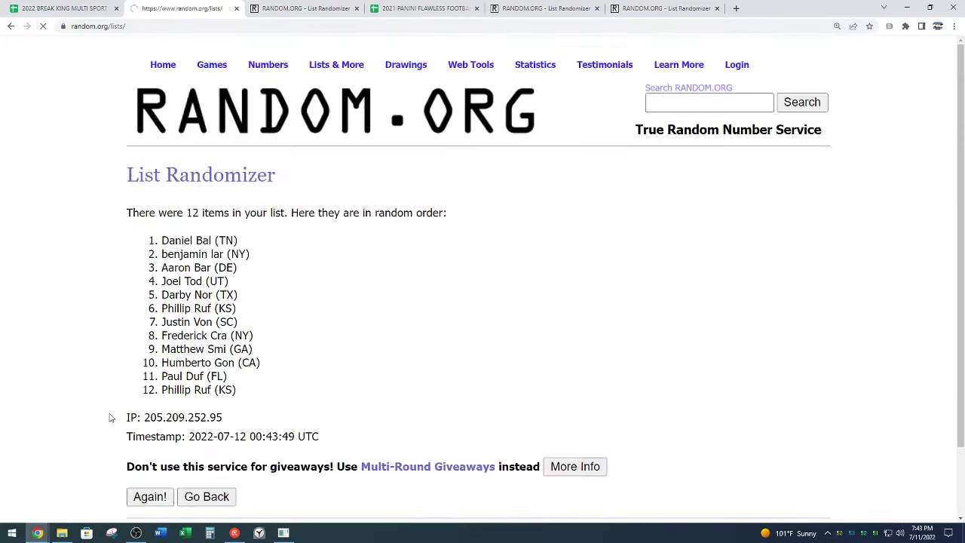
Re-randomize the 12-item participant list until it has been shuffled four times in total.
scroll(111, 411, down, 1)
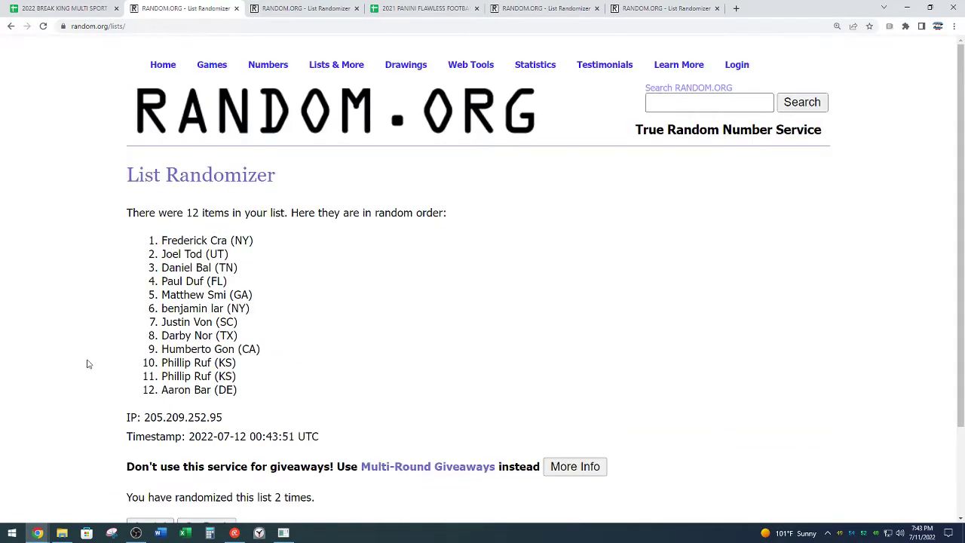
scroll(83, 364, down, 1)
key(Return)
scroll(108, 339, down, 3)
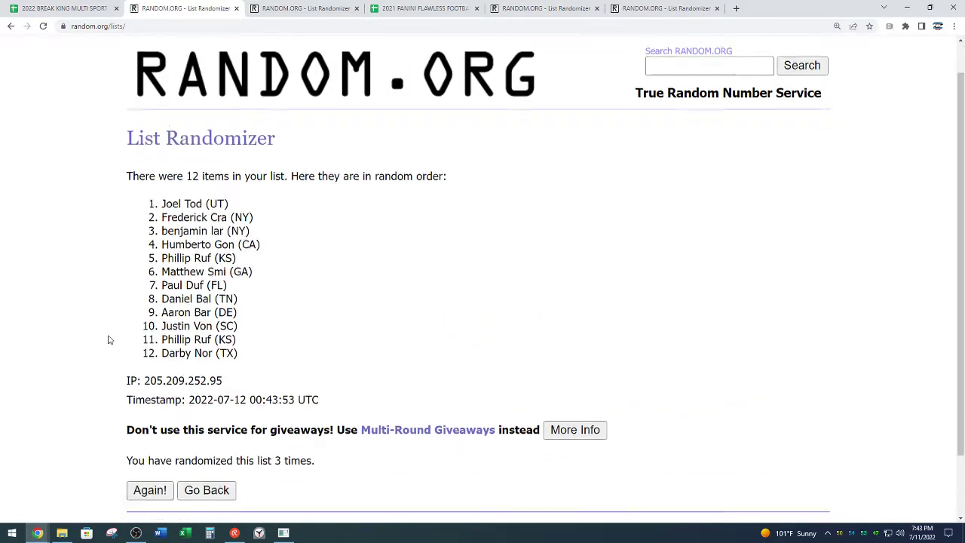
click(150, 416)
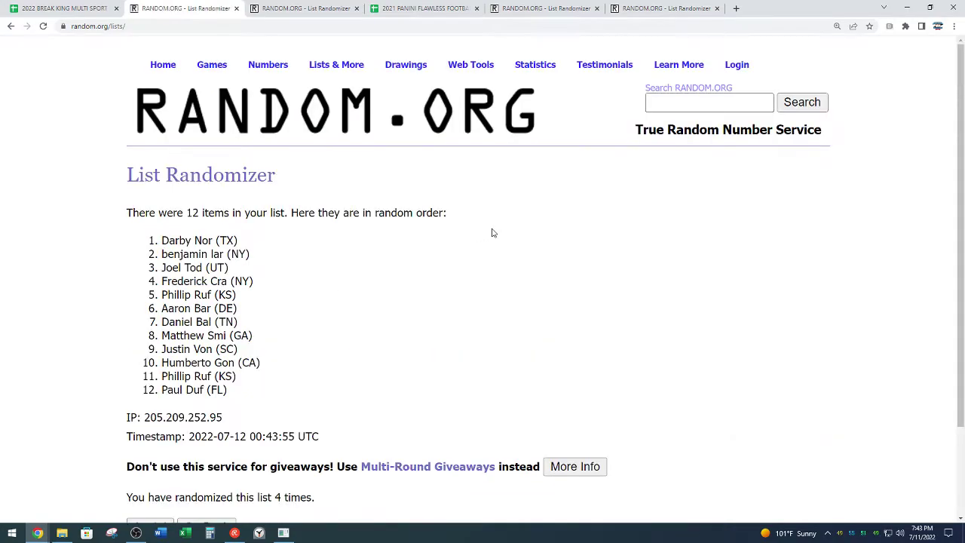
Copy all 12 participants from the randomized list, then highlight the randomization count and clear the highlight.
scroll(487, 219, down, 1)
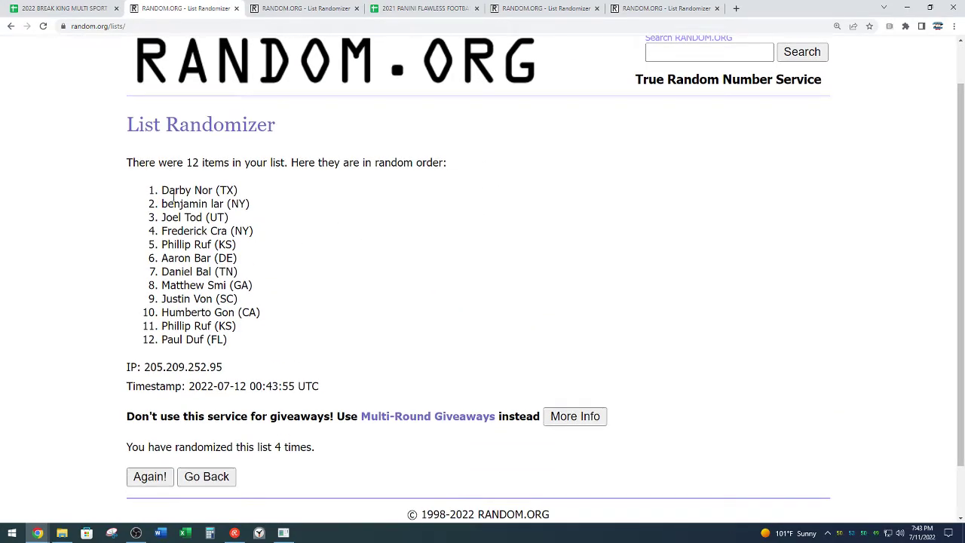
drag(165, 185, 242, 340)
right_click(221, 304)
click(227, 314)
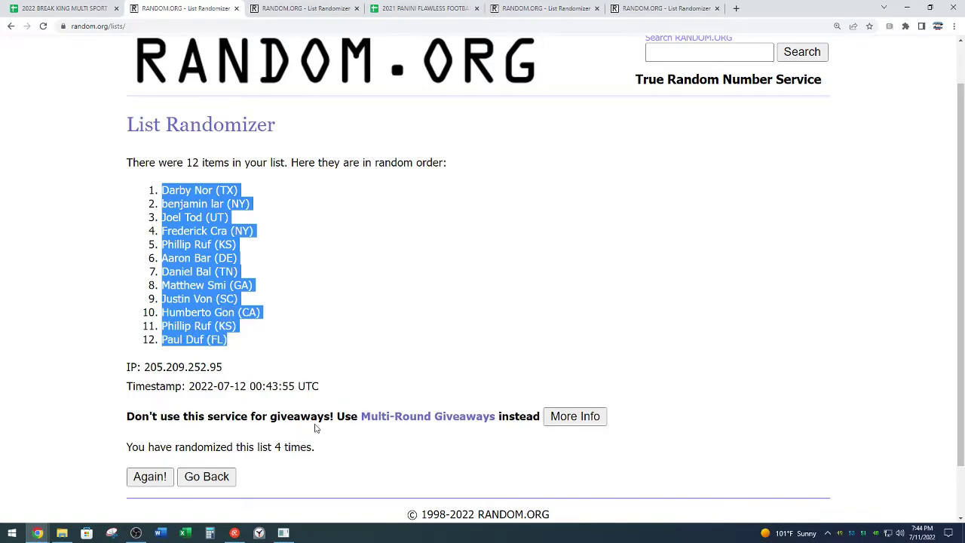
drag(277, 447, 362, 447)
click(360, 365)
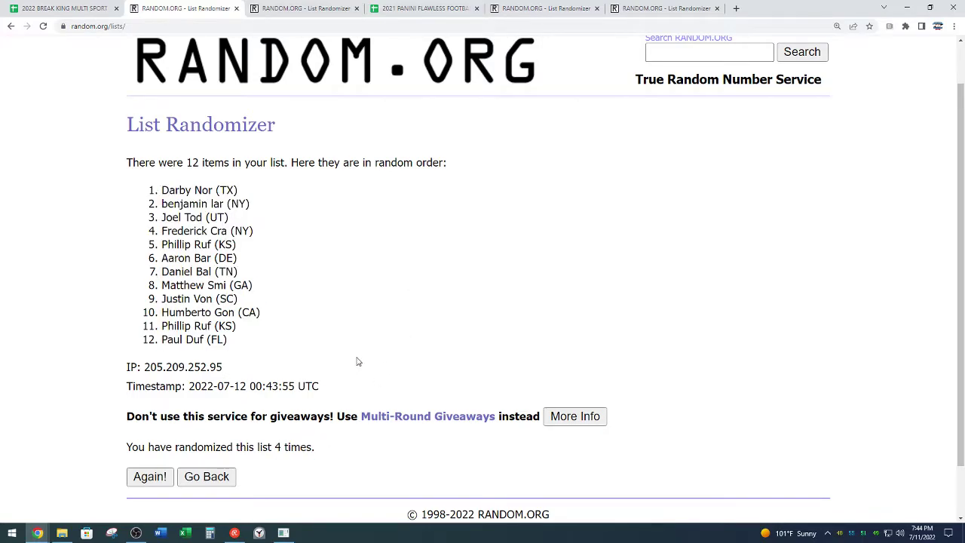
Switch to the 2022 Break King Multi Sport spreadsheet and paste the copied participant list into column A starting at A1.
click(47, 5)
scroll(347, 380, up, 15)
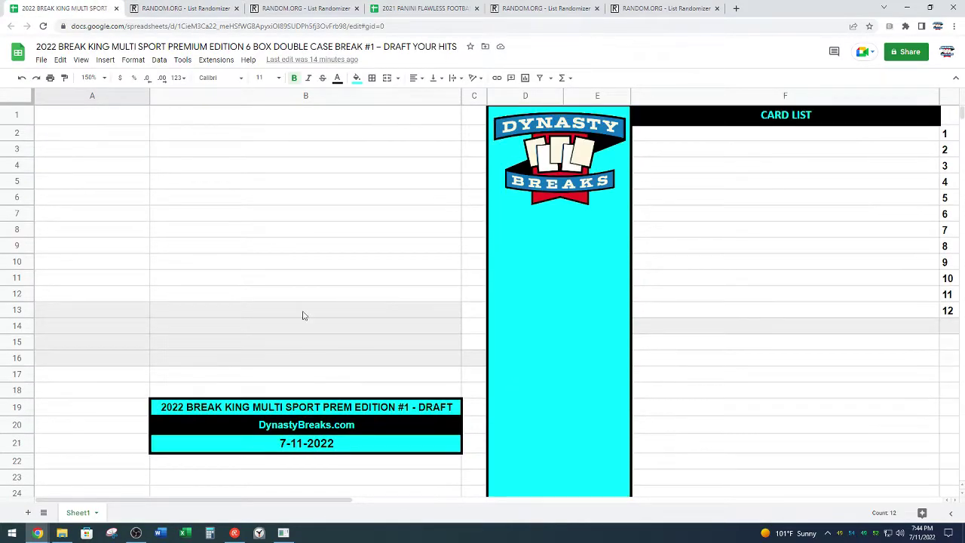
click(128, 117)
key(ctrl+v)
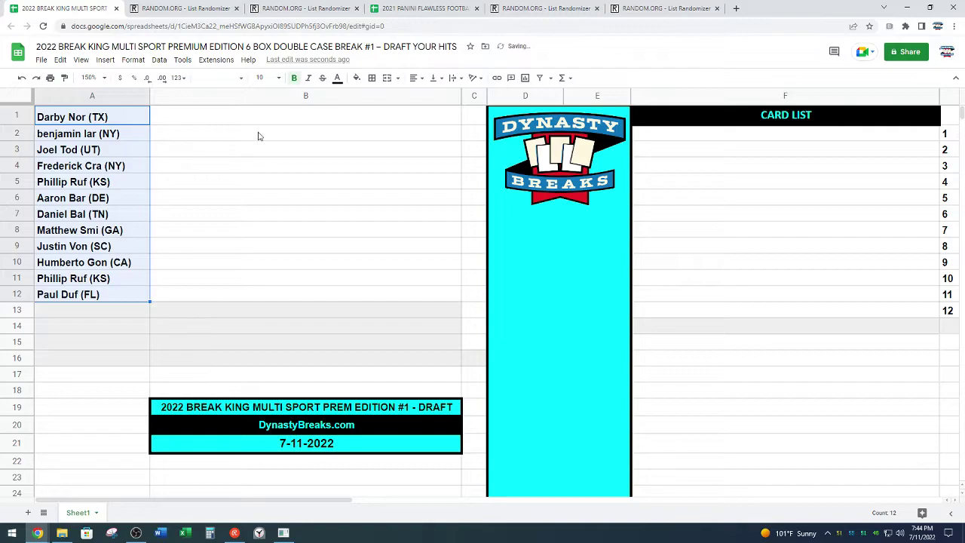
Center the pasted participant entries in A1:A12 both horizontally and vertically.
click(414, 78)
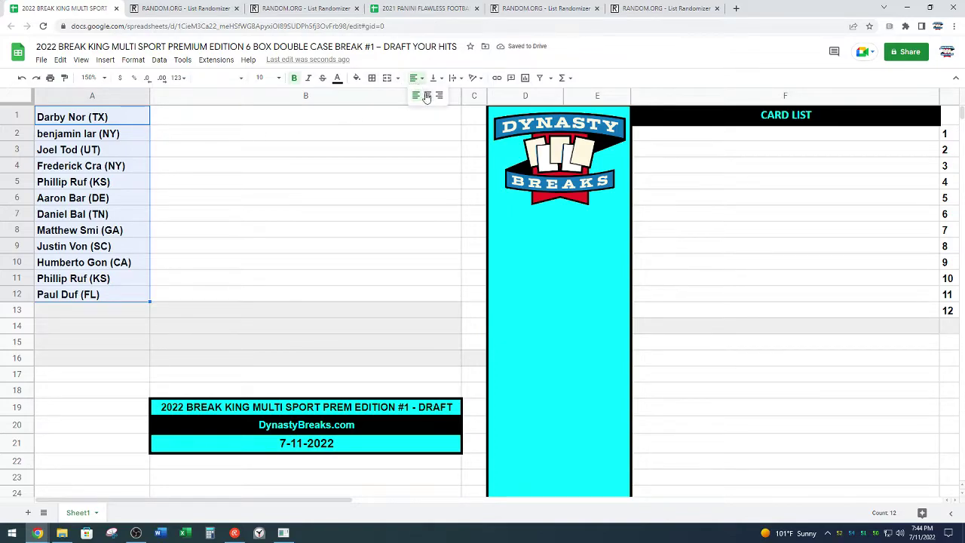
click(427, 96)
click(437, 77)
click(443, 96)
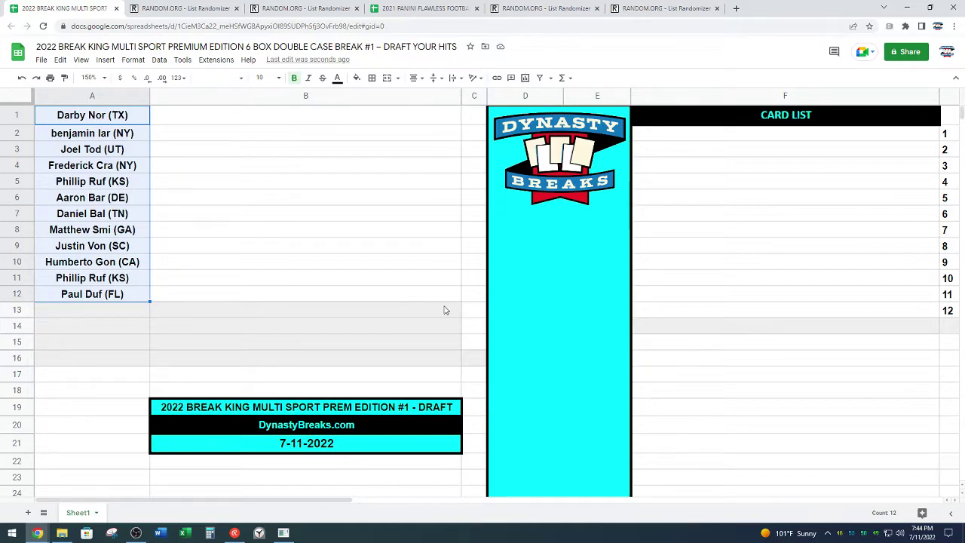
click(508, 327)
click(259, 534)
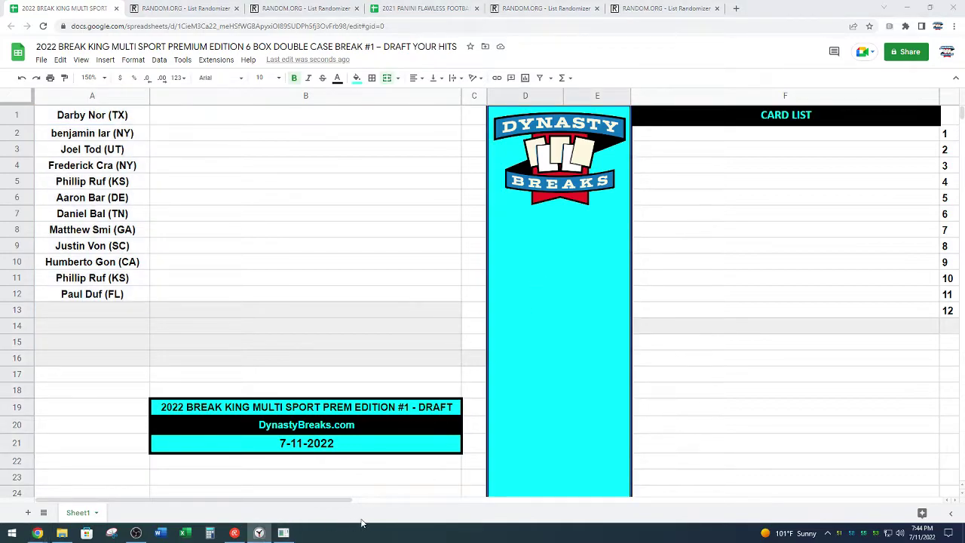
click(513, 290)
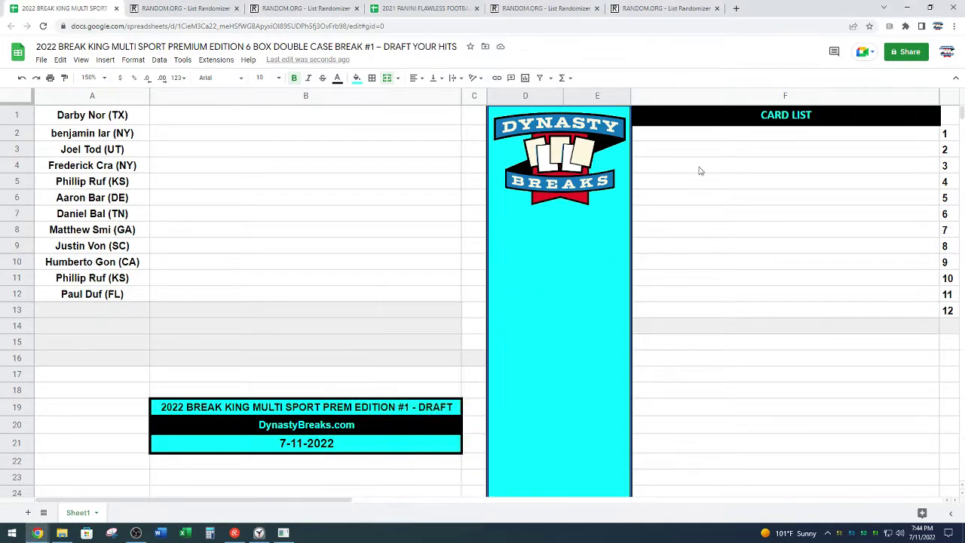
Enter "Drew Brees 2019 IMAC Eye Black Auto /10" as the first card under CARD LIST in F2.
click(726, 135)
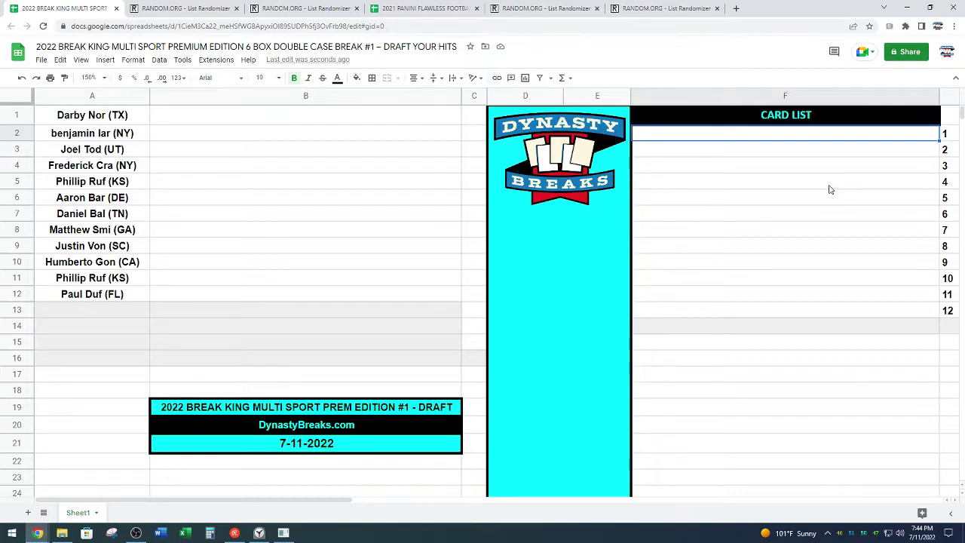
text(Dr)
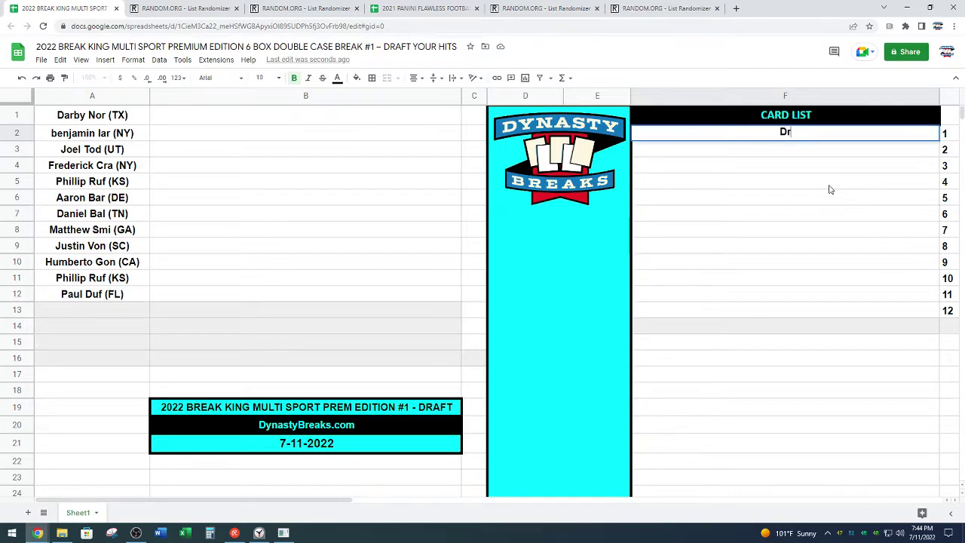
text(ew Brees 2019 IMAC)
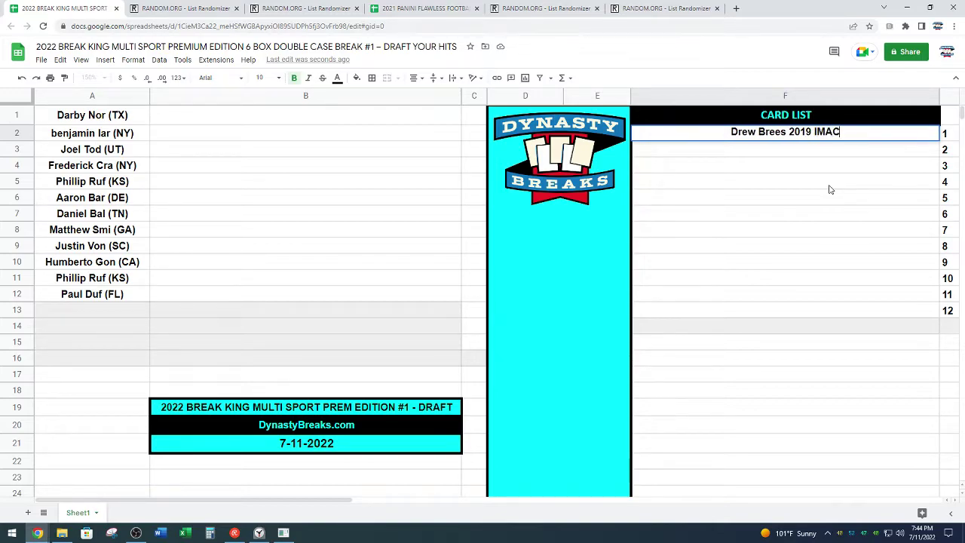
text( Eye Black )
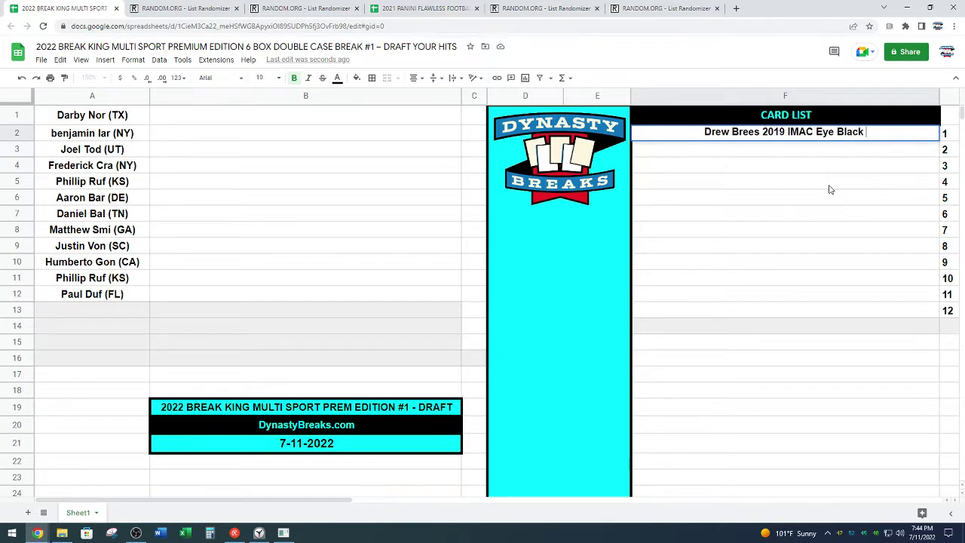
text(Auto /10)
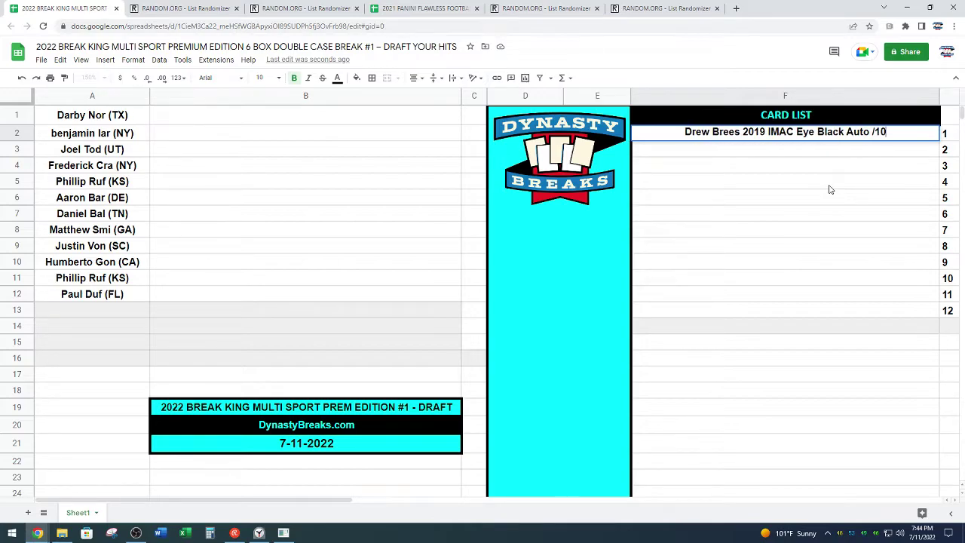
key(Return)
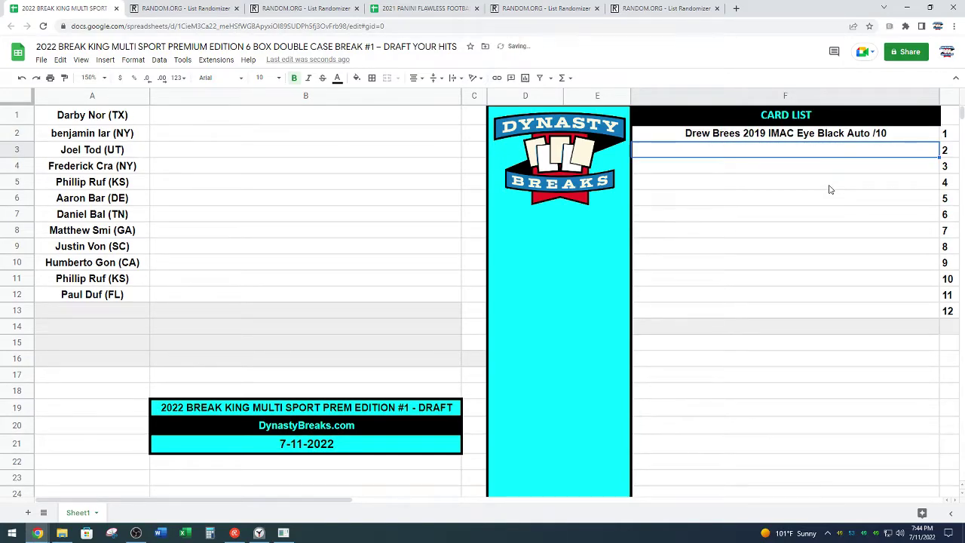
Enter "Ken Griffey Jr 1989 Topps Traded RC PSA 9" as the second card in F3.
text(Ke)
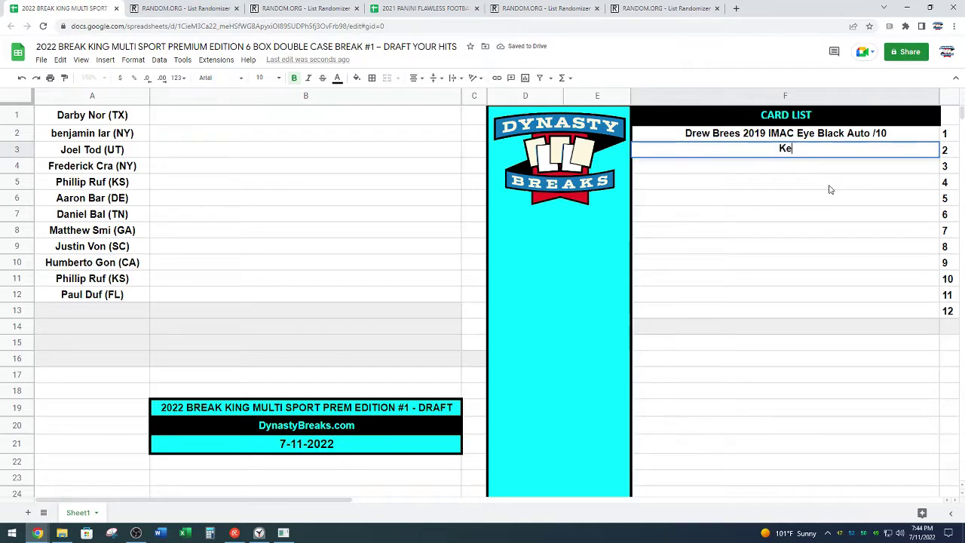
text(n Griffey)
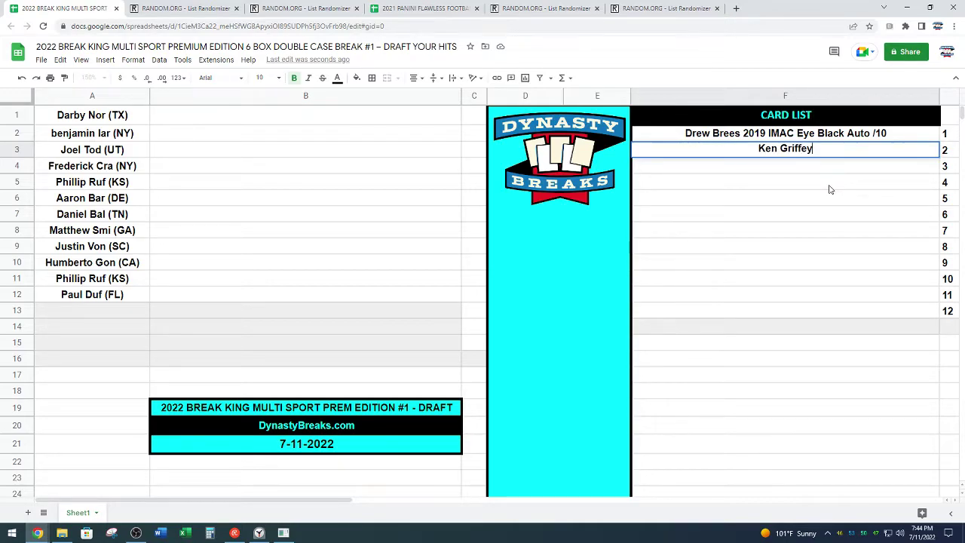
text( Jr 1989 )
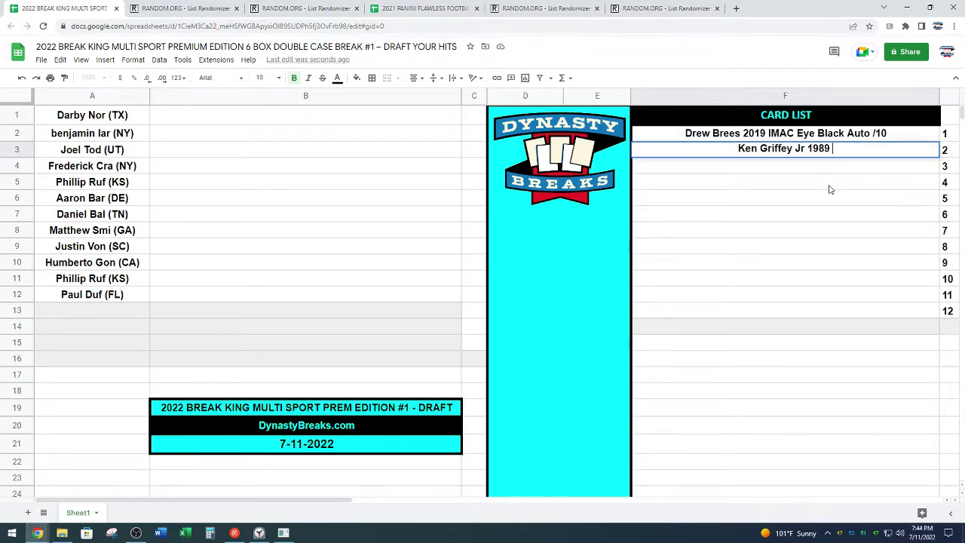
text(Topps Trade)
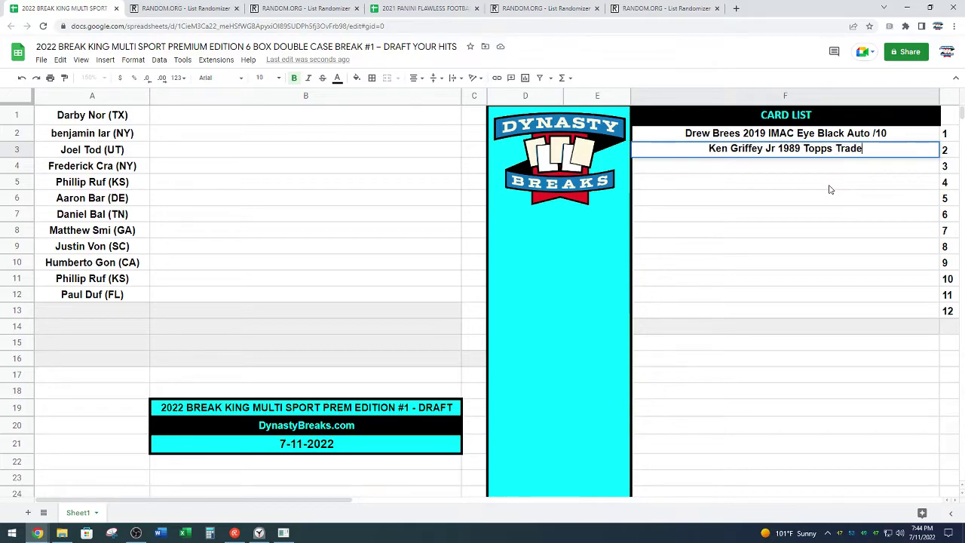
text(d RC PSA 9)
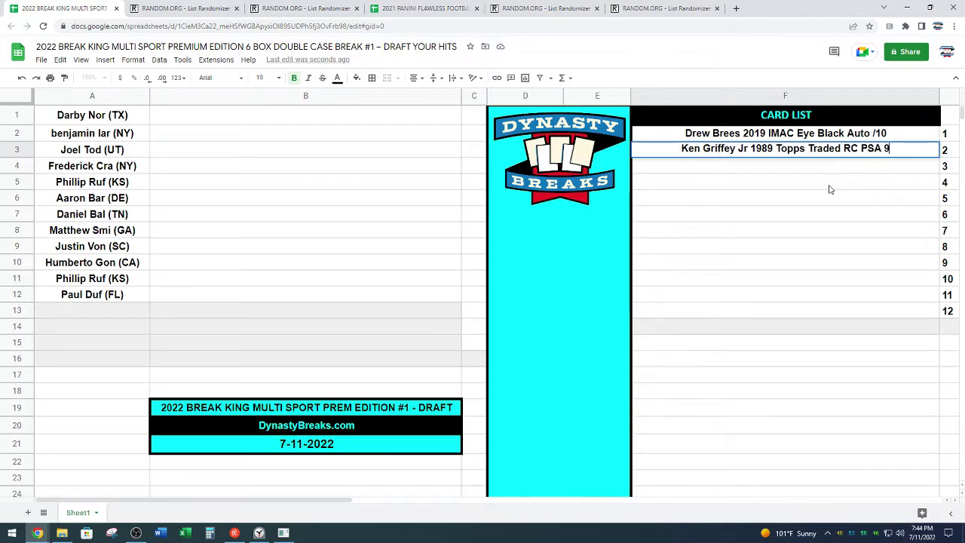
key(Return)
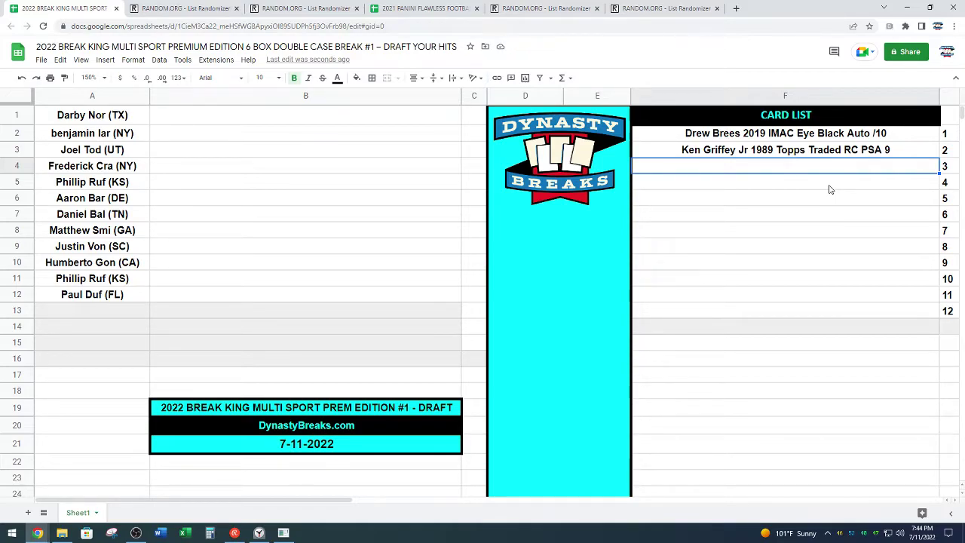
Enter "Vlad Guerrero Jr 2021 Transcendent Framed Auto /15" as the third card in F4.
text(Vlad )
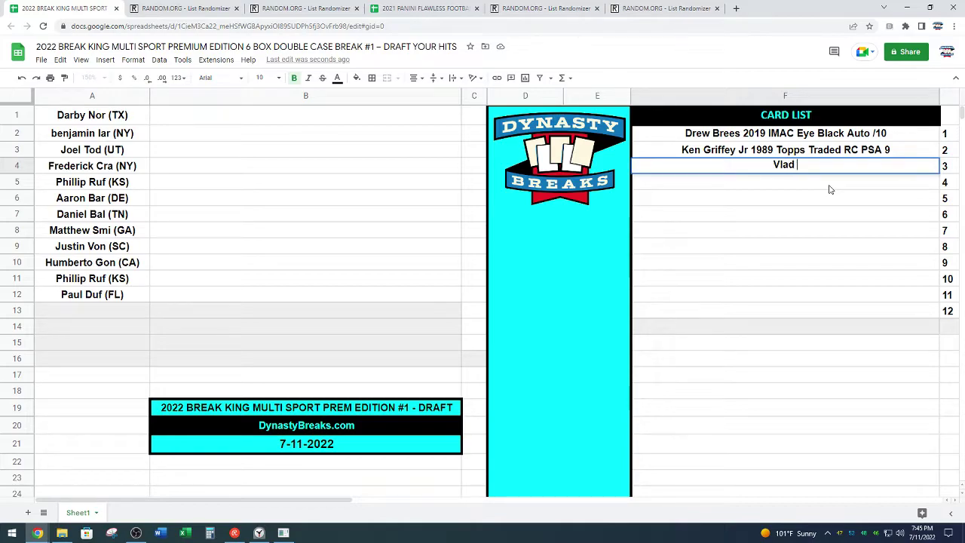
text(Guerrero )
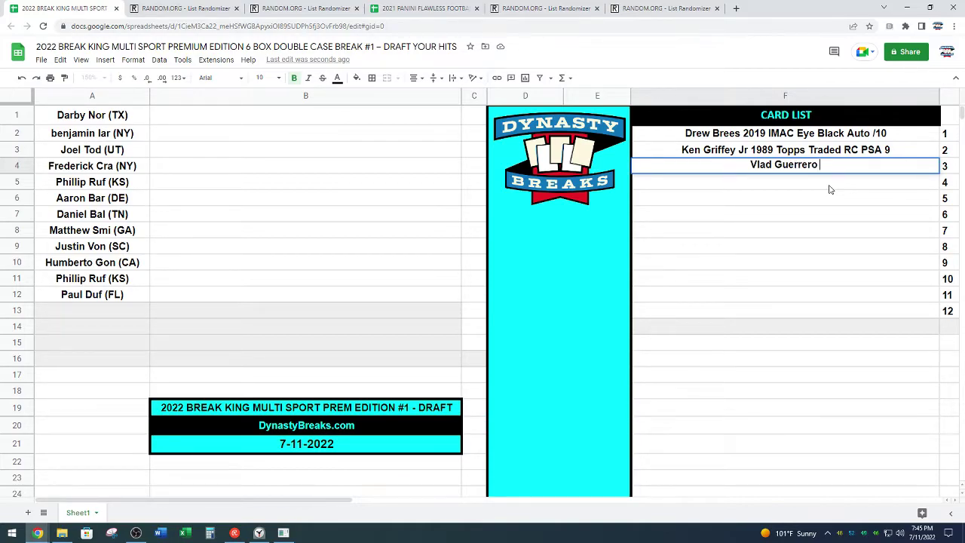
text(Jr 2019)
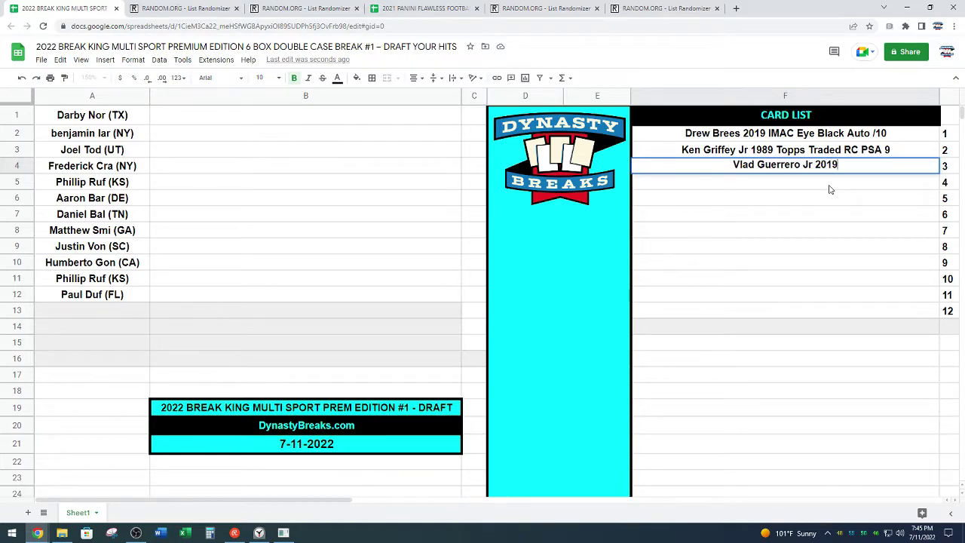
key(BackSpace)
key(BackSpace)
text(21 T)
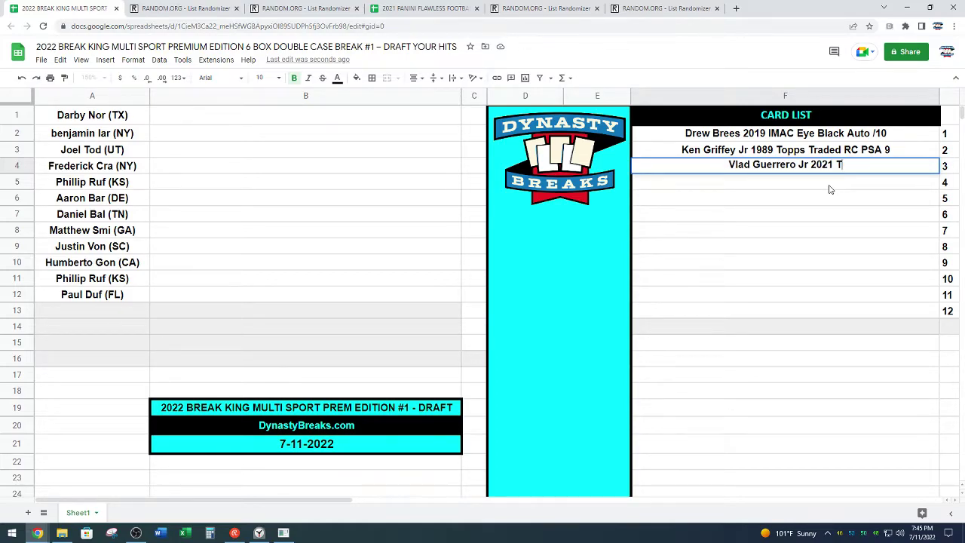
text(rans)
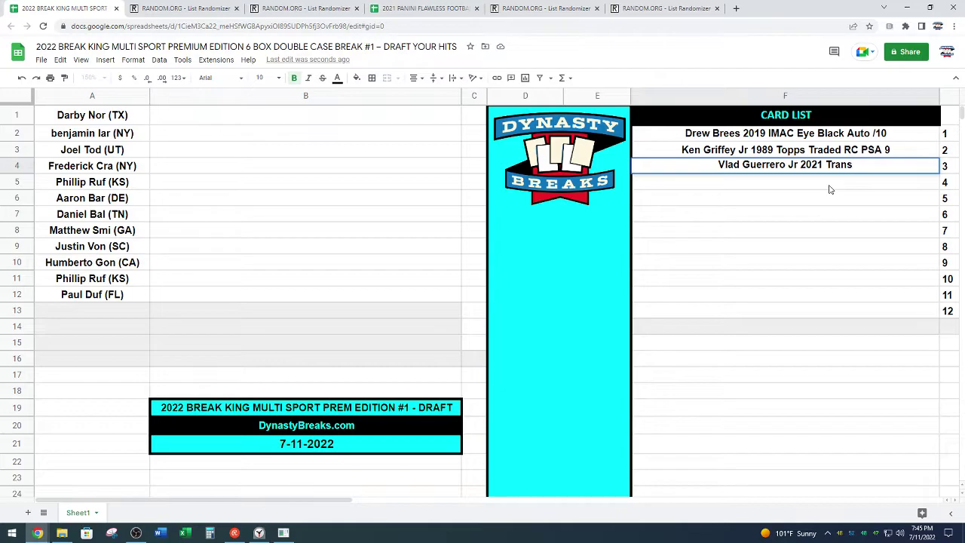
text(cendant)
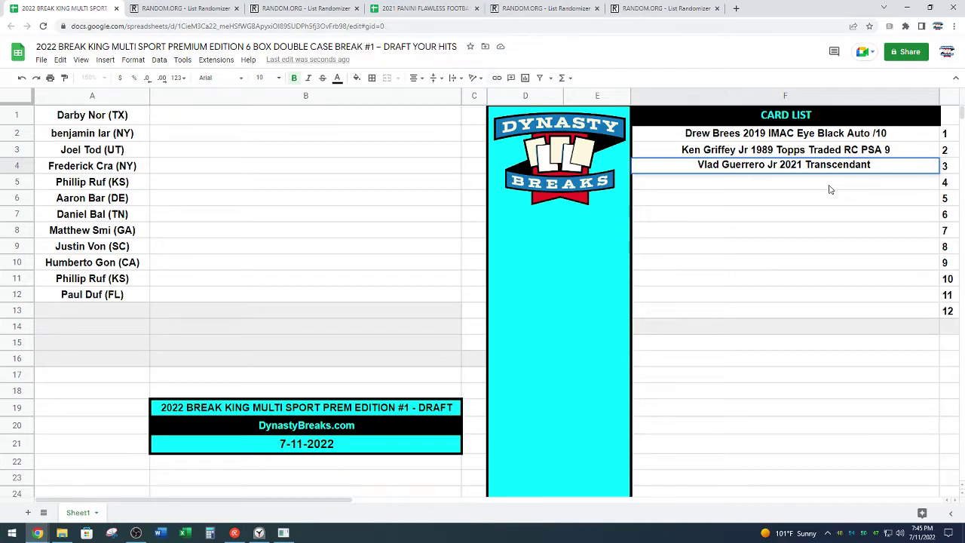
key(BackSpace)
key(BackSpace)
key(BackSpace)
key(BackSpace)
text(ent F)
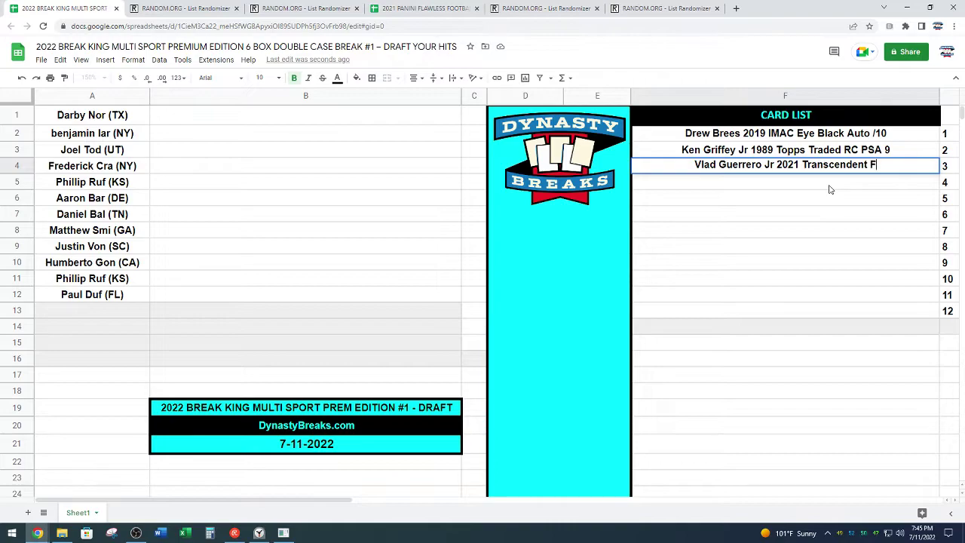
text(ramed Auto /15)
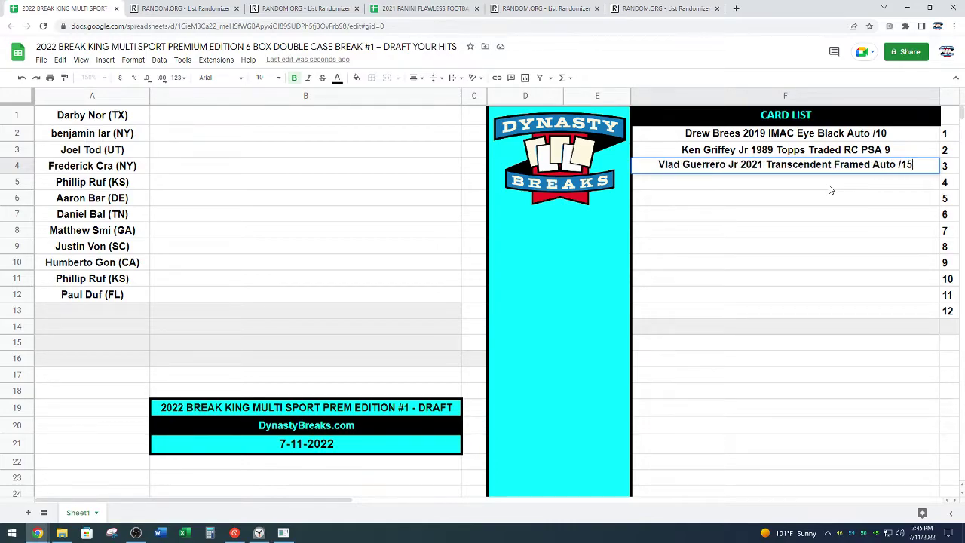
key(Return)
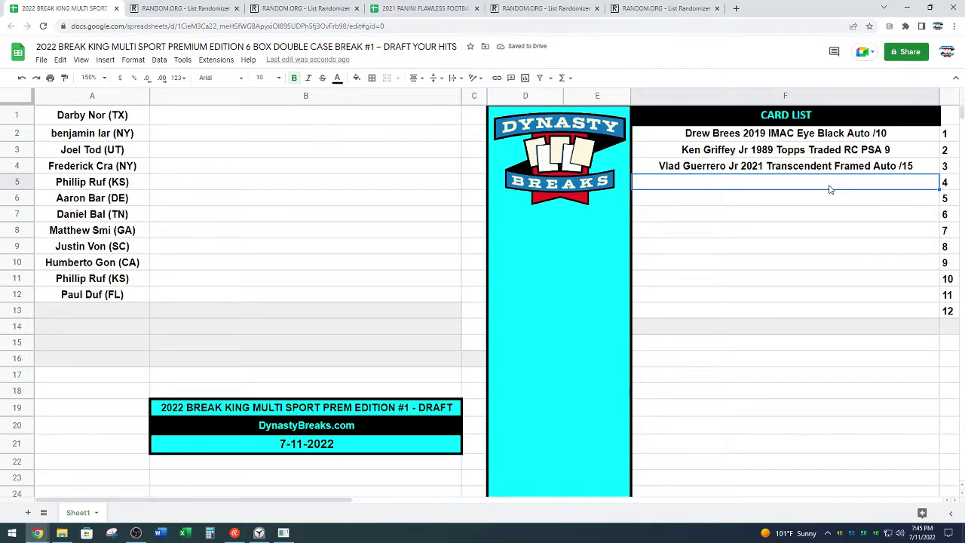
Enter "Novak Djokovic 2008 Ace Authentic PSA 9" as the fourth card in F5.
text(Novak)
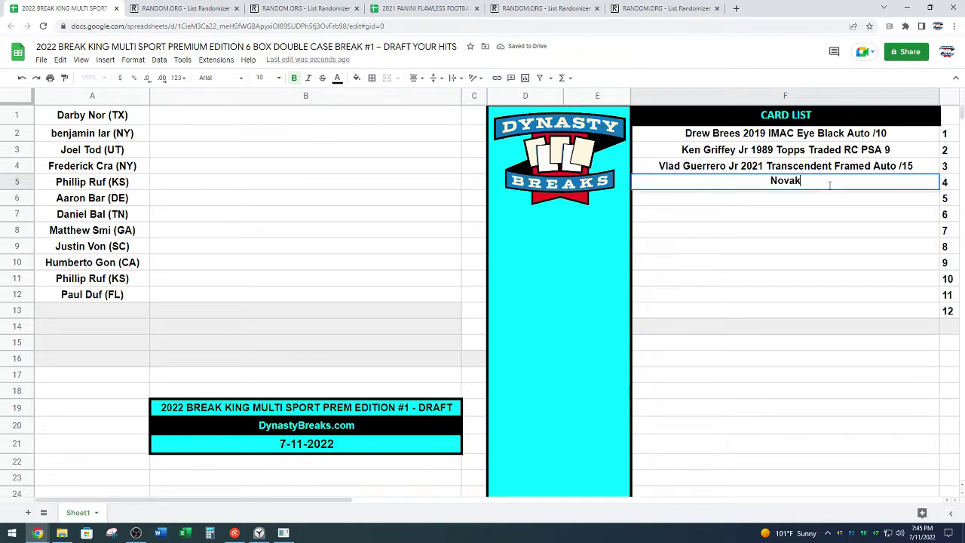
text( D)
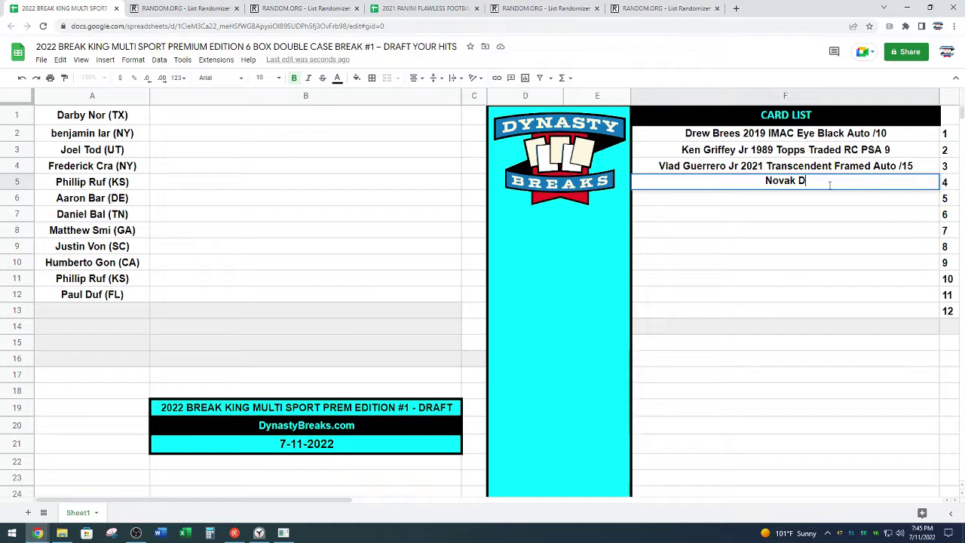
text(jokovic )
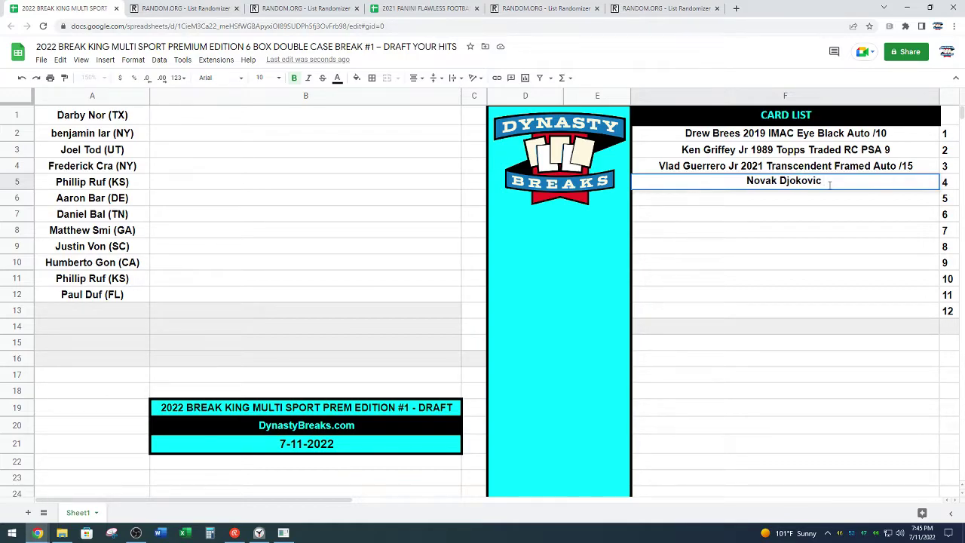
text(2008 )
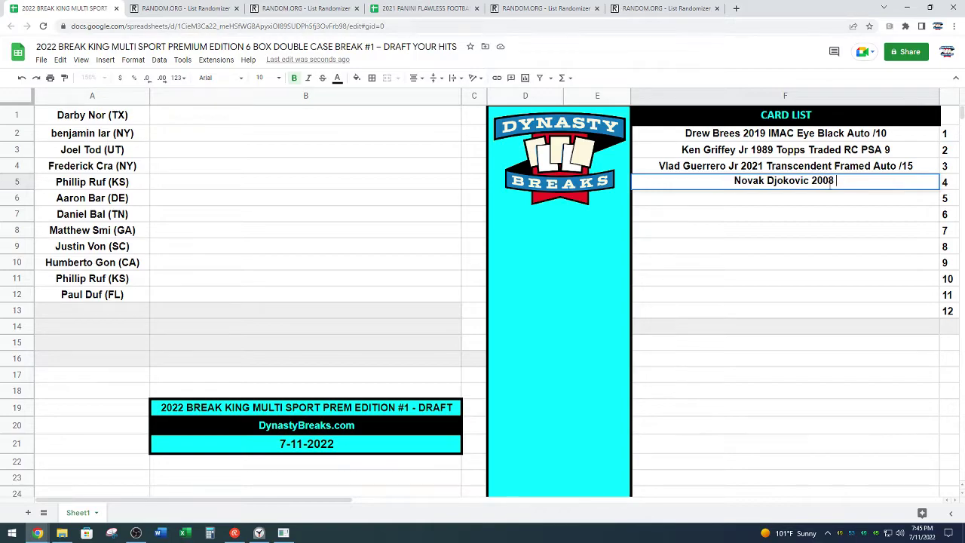
text(Ace A)
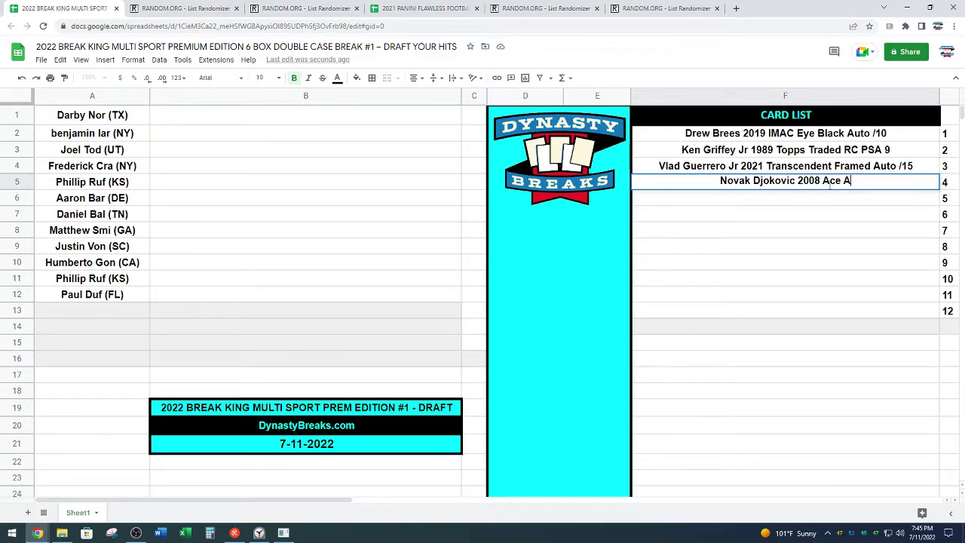
text(uthentic )
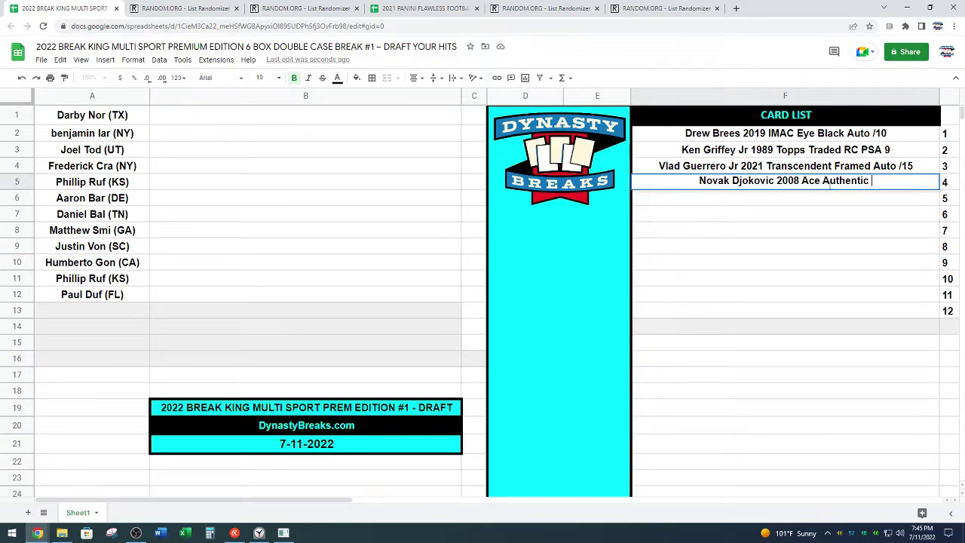
text(PSA 9)
key(Return)
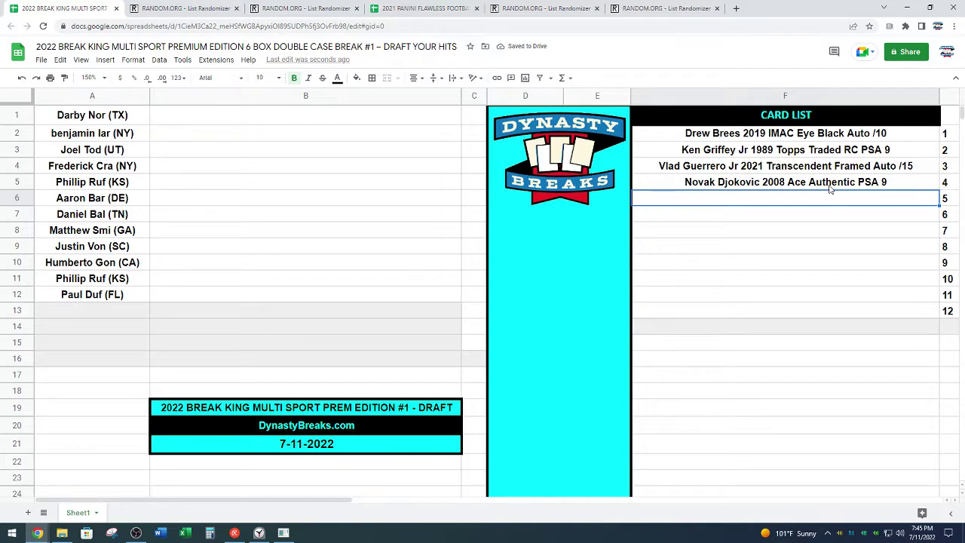
Enter "Karl Malone 2013 UD All Time Greats Auto /5 BGS 9" as the fifth card in F6.
text(Karl Malone)
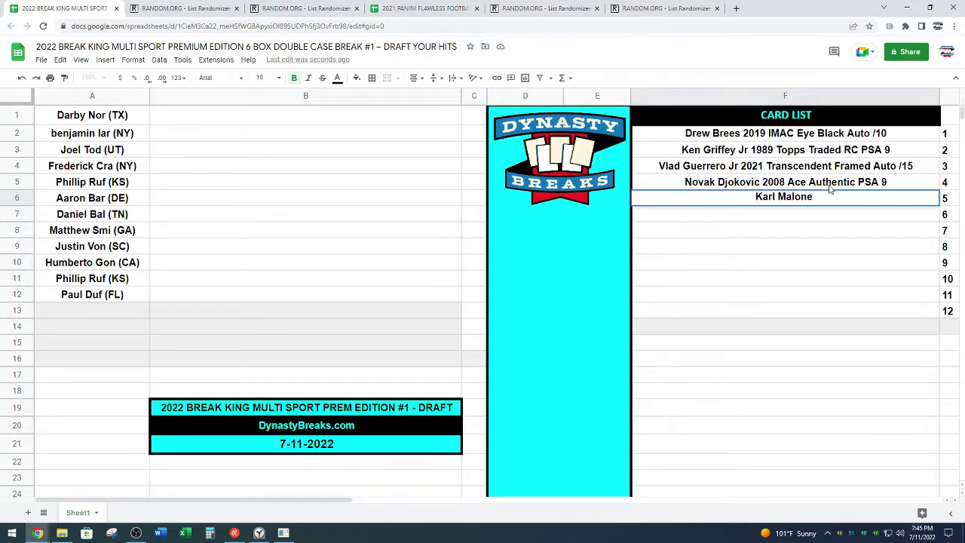
text( 2013 UD All )
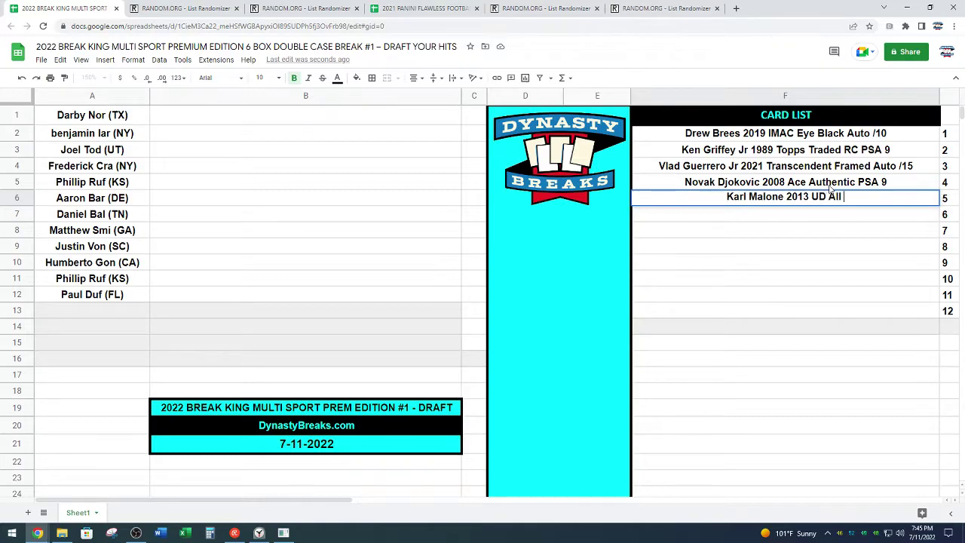
text(Time Grats)
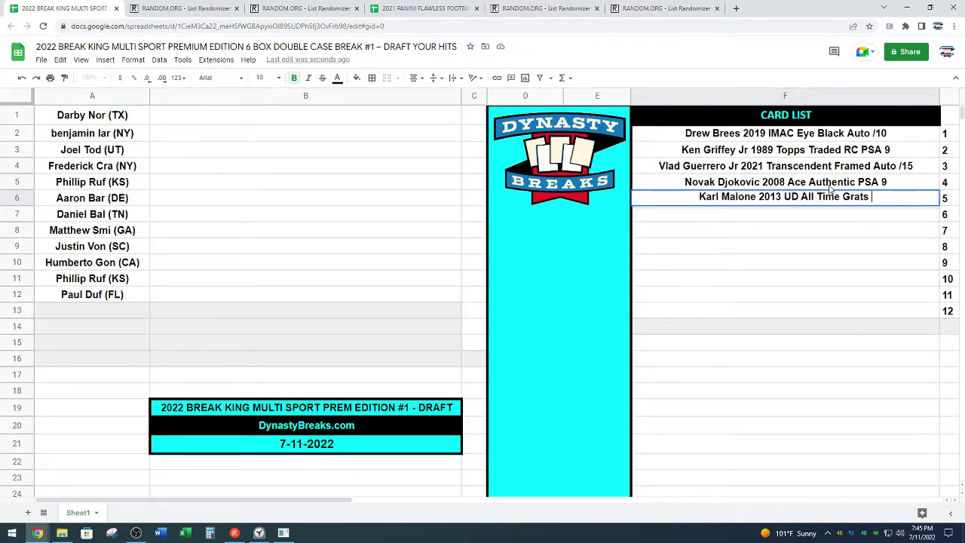
key(BackSpace)
key(BackSpace)
key(BackSpace)
key(BackSpace)
key(BackSpace)
text(rea)
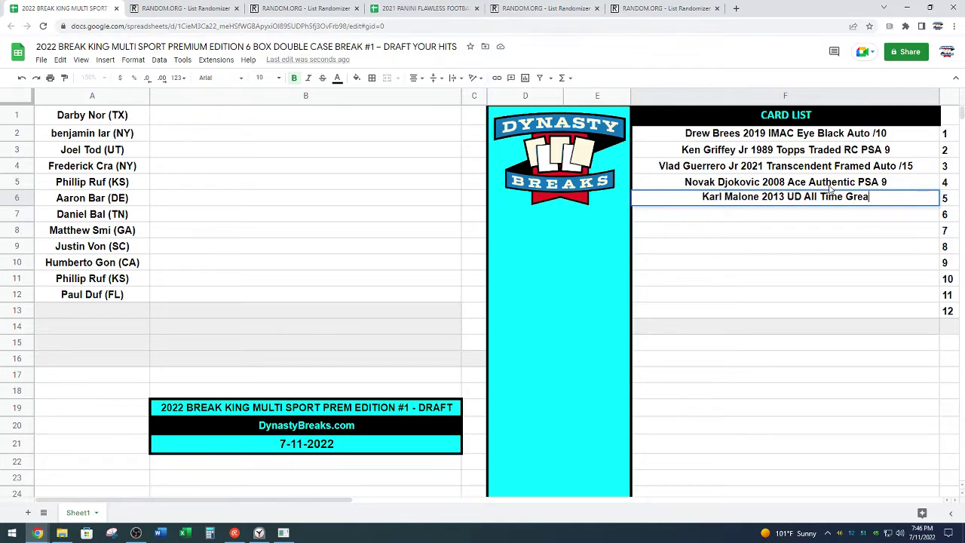
text(ts Auto)
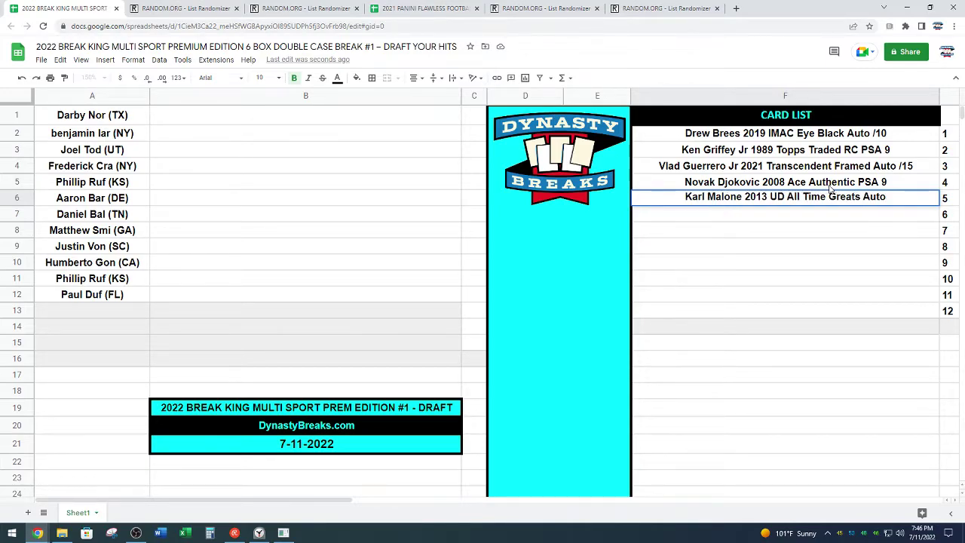
text( /5)
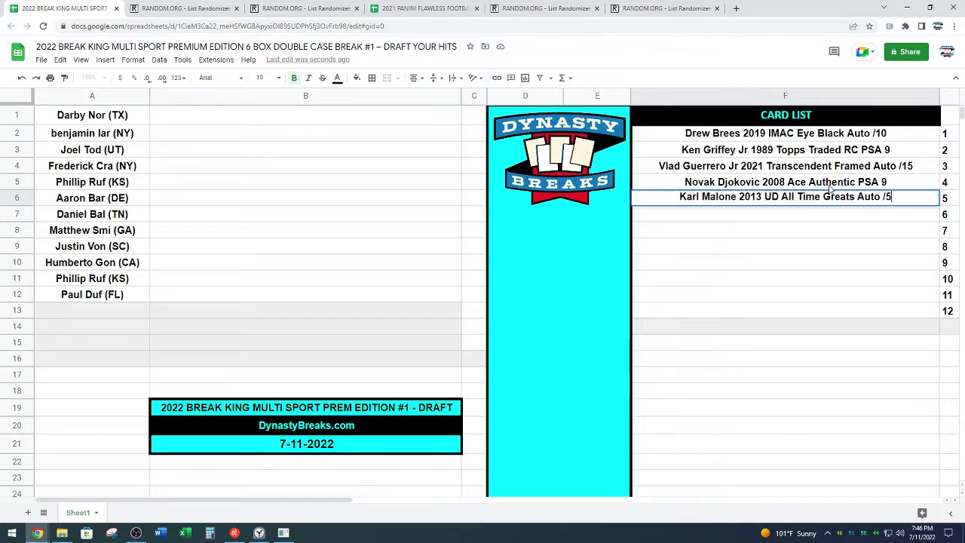
text( BGS 9)
key(Return)
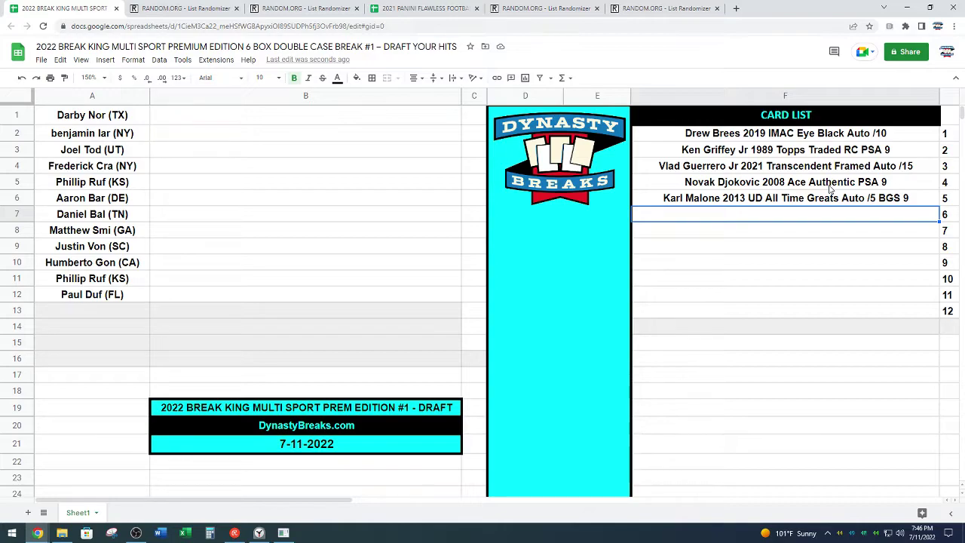
Fill in "Phillippe Coutinho 2018 Topps Chrome UCL Gold Ref /50 PSA 10" as the sixth card in F7.
text(Philli)
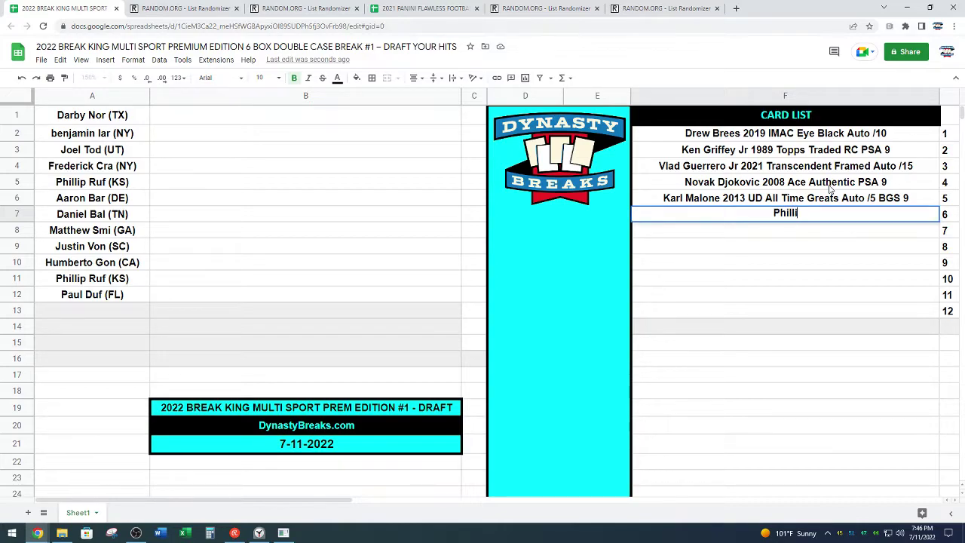
text(ppe Cou)
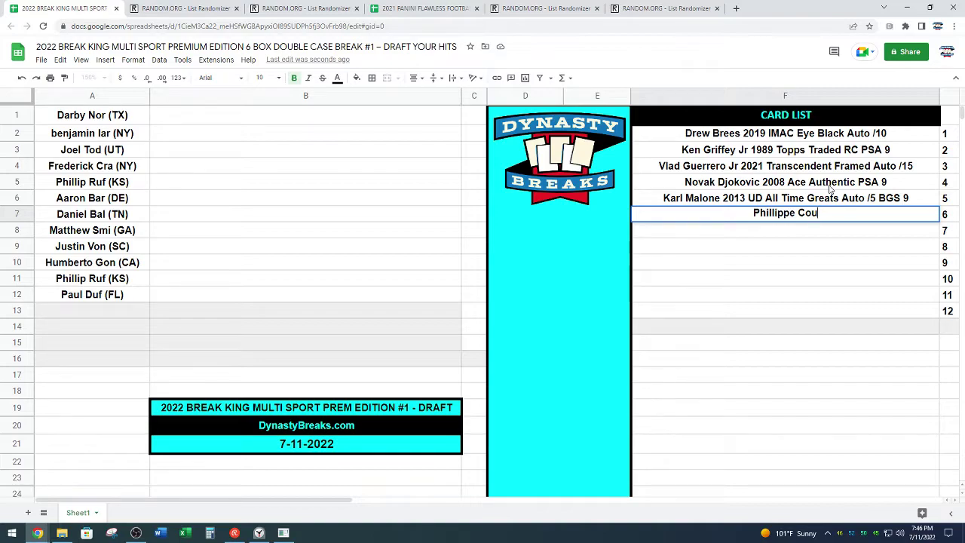
text(tinho )
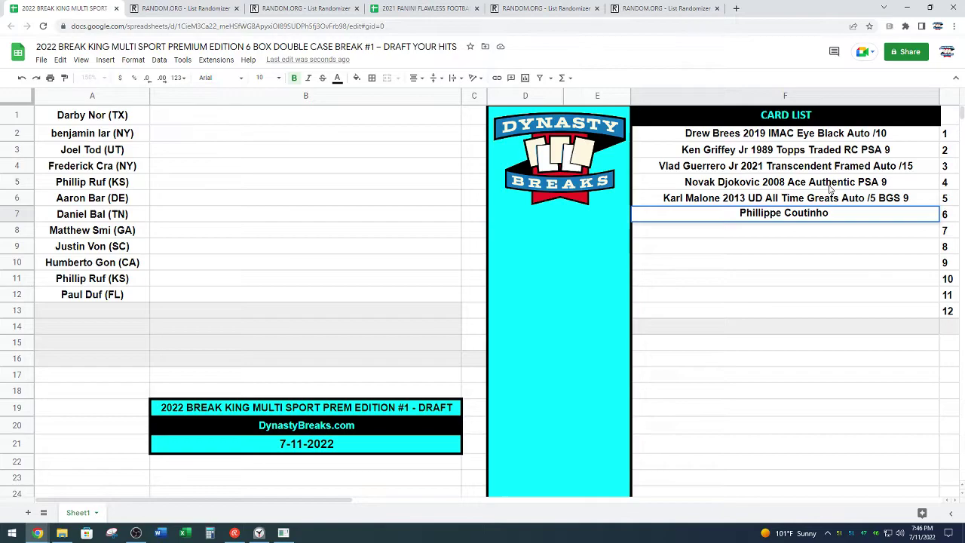
text(2018 To)
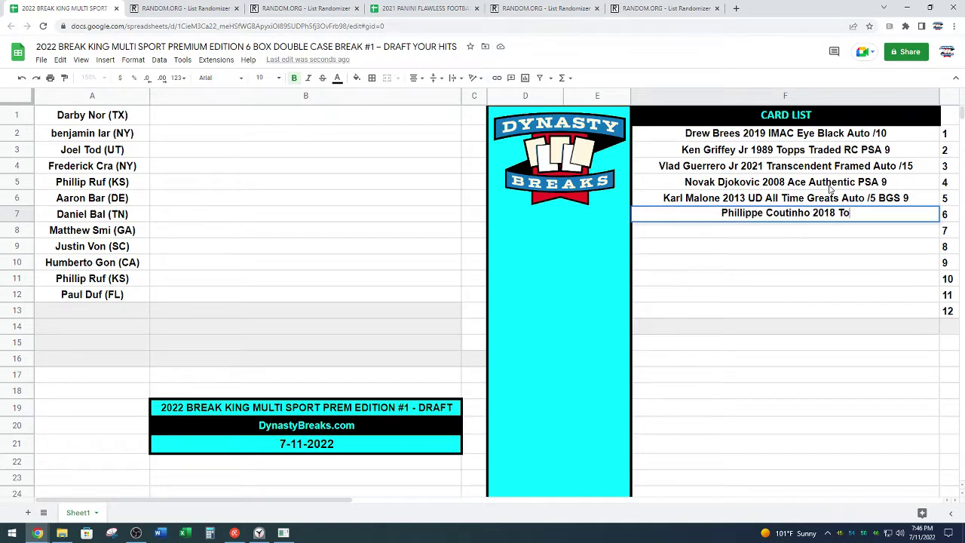
text(pps Chrome)
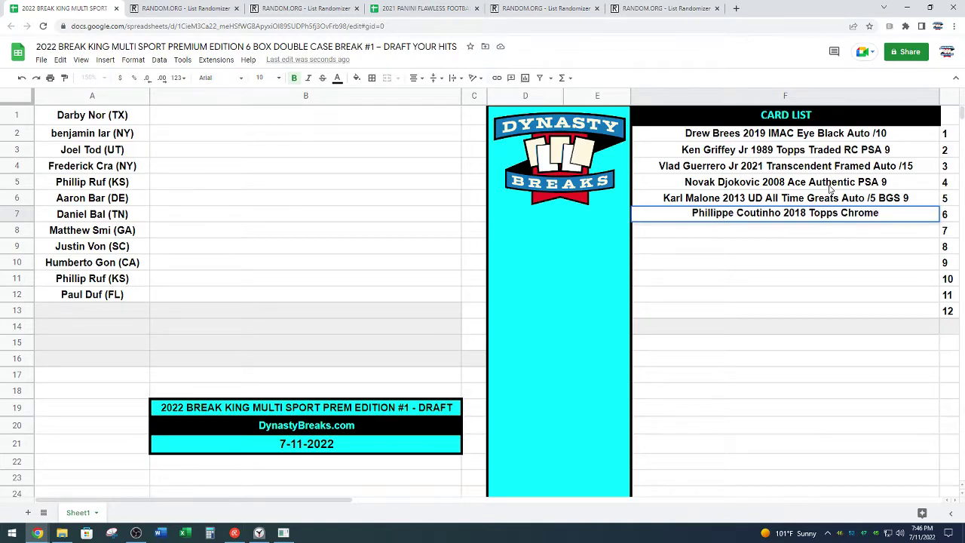
text( UCL G)
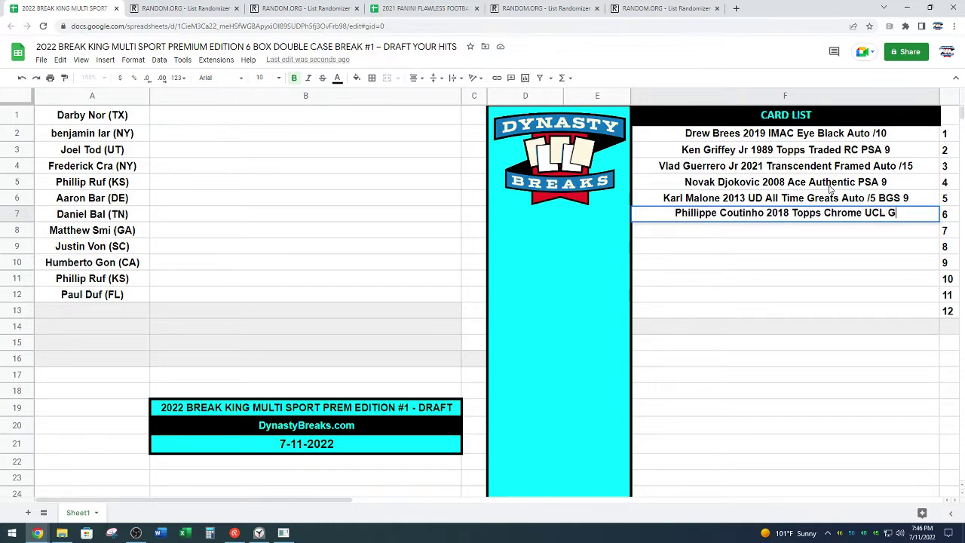
text(old Ref /)
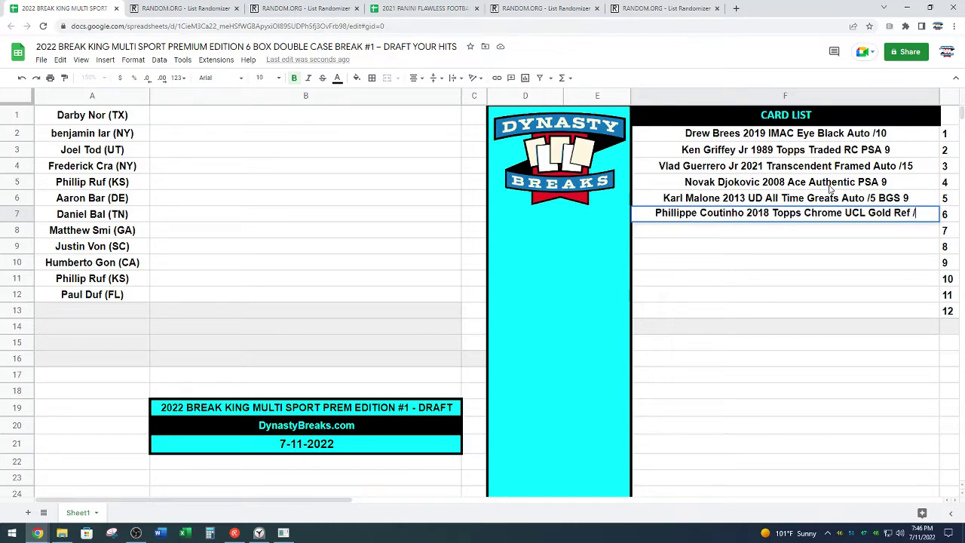
text(50 PSA 10)
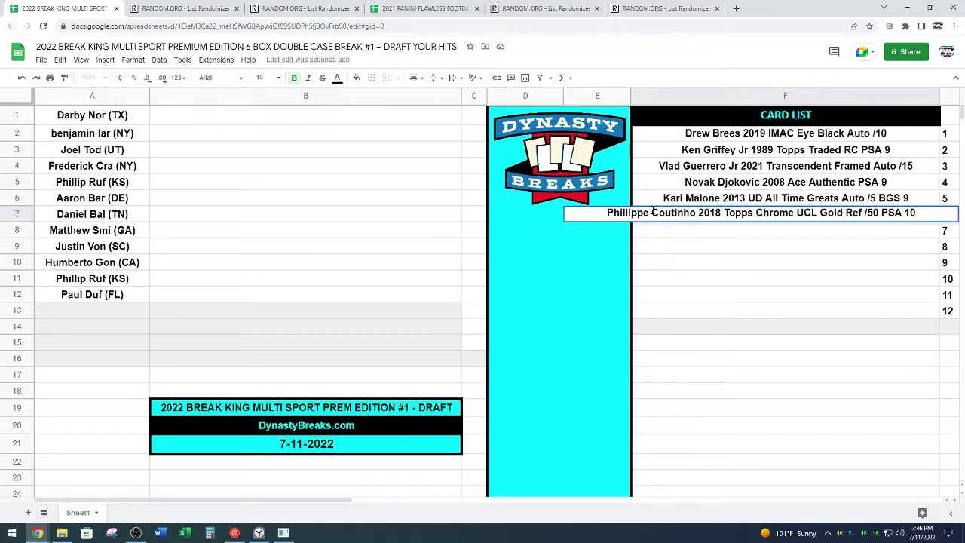
Shorten the first name in the Coutinho card entry in F7 to "P".
click(649, 214)
key(BackSpace)
key(BackSpace)
key(BackSpace)
key(BackSpace)
key(BackSpace)
key(BackSpace)
key(BackSpace)
key(BackSpace)
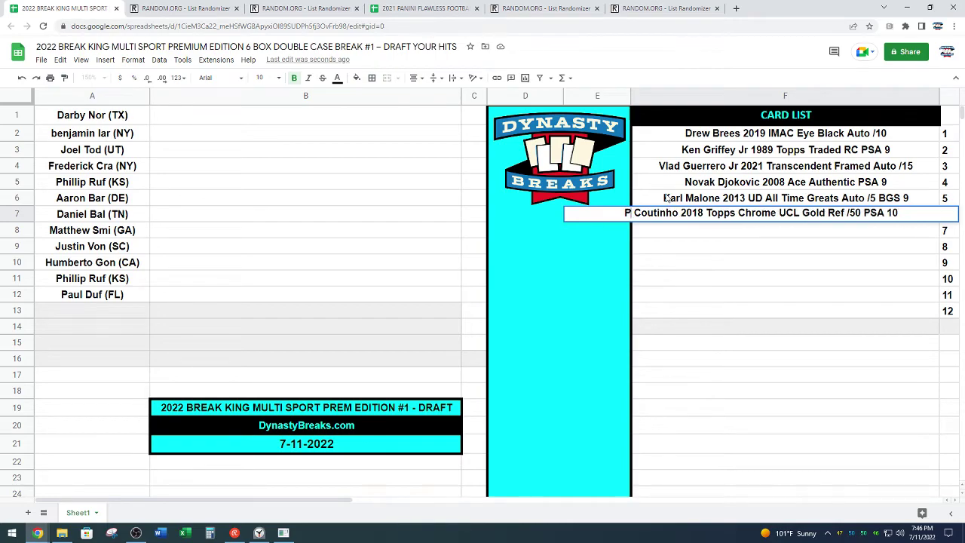
click(746, 246)
Enter "Joe Burrow 2020 Phoenix Fire Burst RC PSA 10" as the seventh card in F8.
click(723, 232)
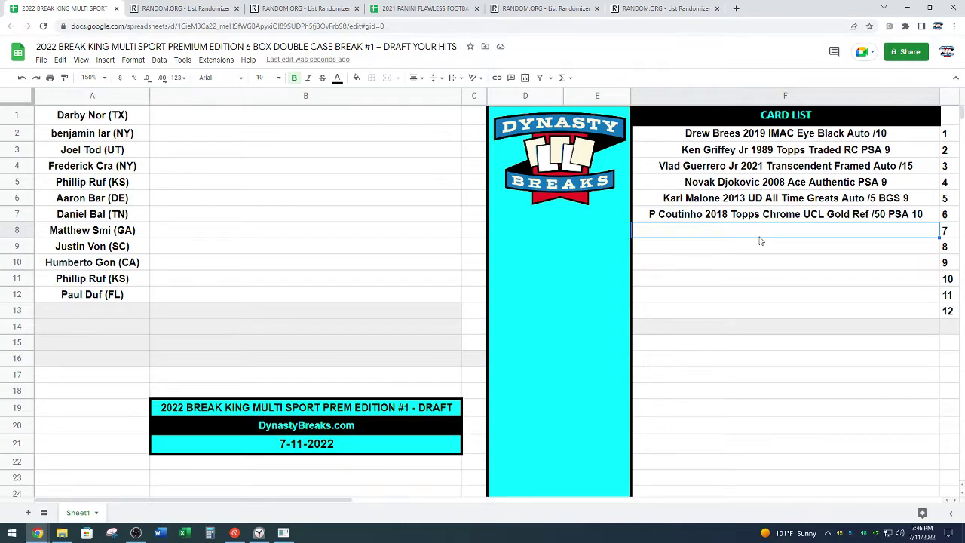
text(Joe )
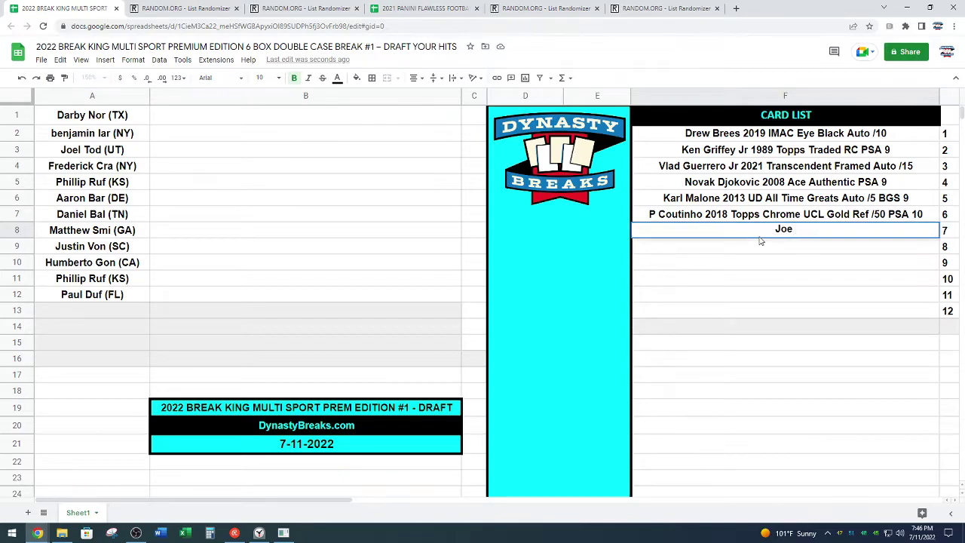
text(Burrow 2020 Phoe)
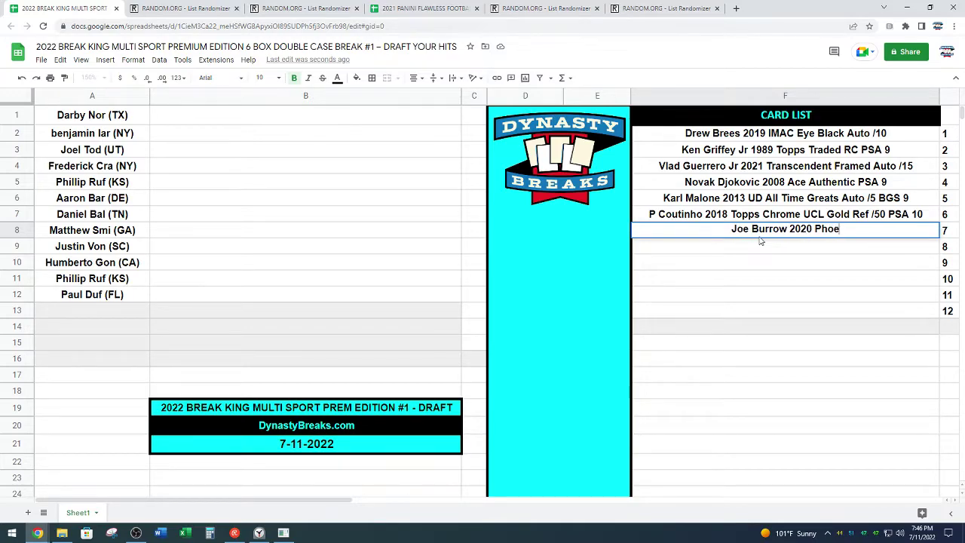
text(nix Fir)
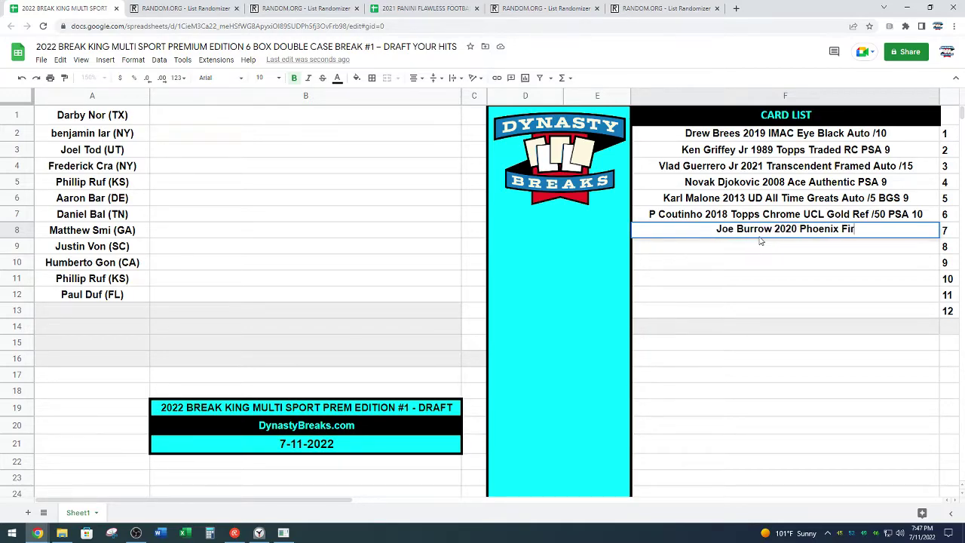
text(e Burst RC)
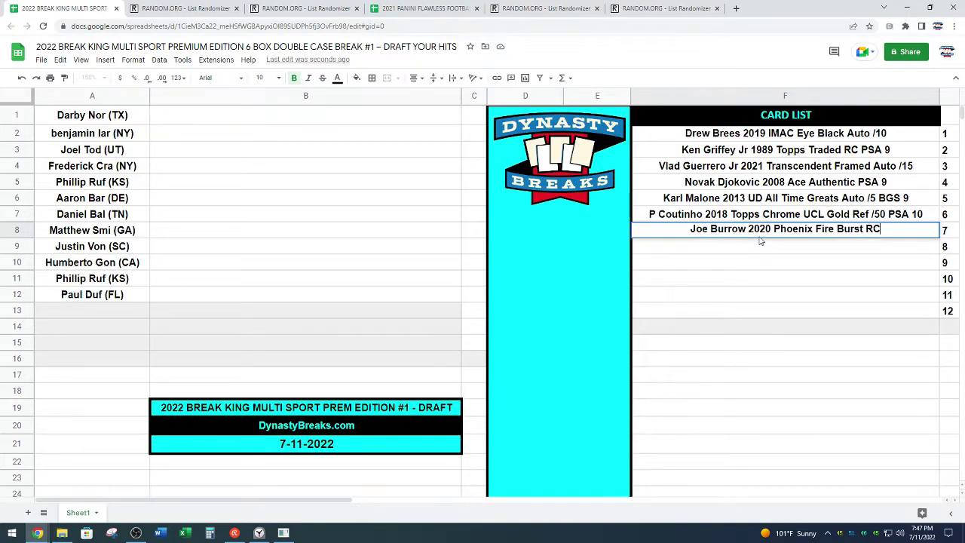
text( PSA 10)
key(Return)
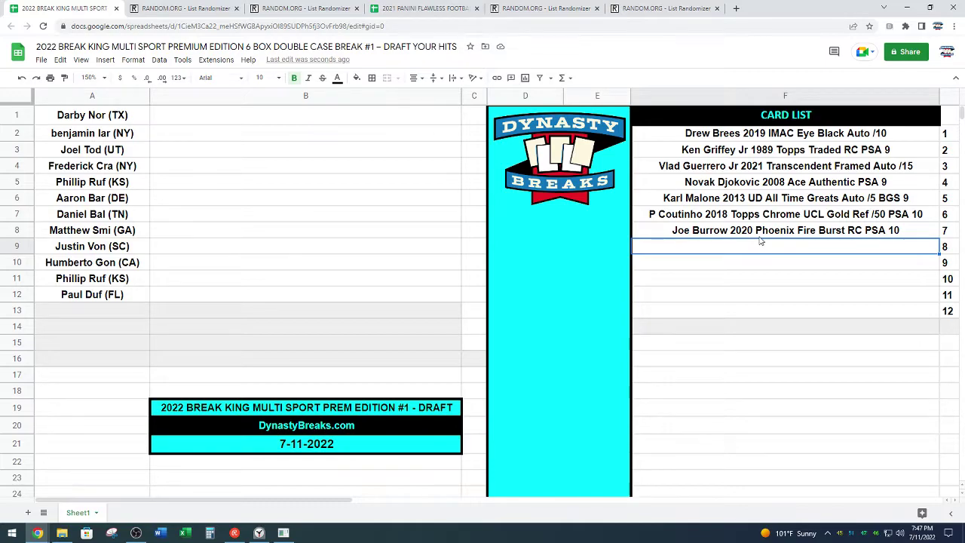
Enter "Michael Chandler 2021 IMAC UFC RC Auto /99" as the eighth card in F9.
text(Michael )
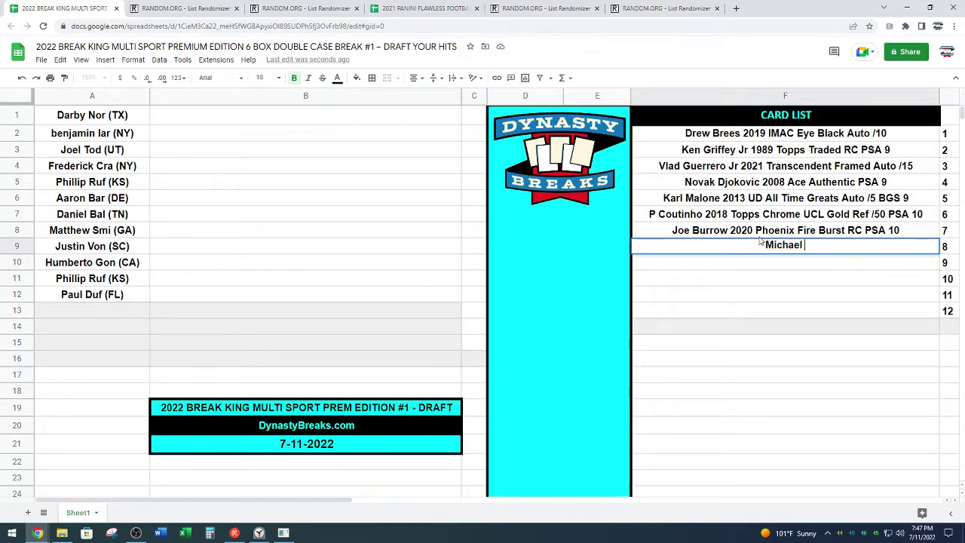
text(Chandler )
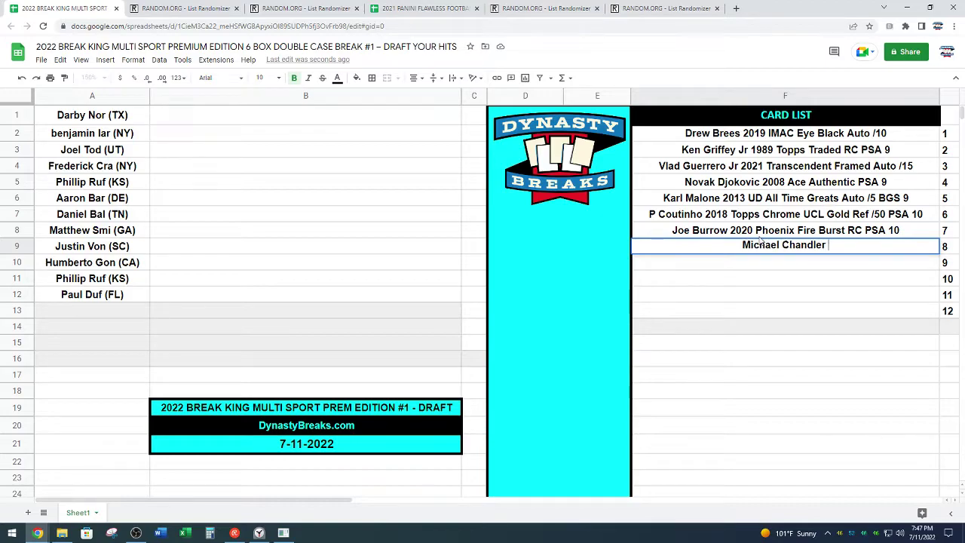
text(2021 IMAC)
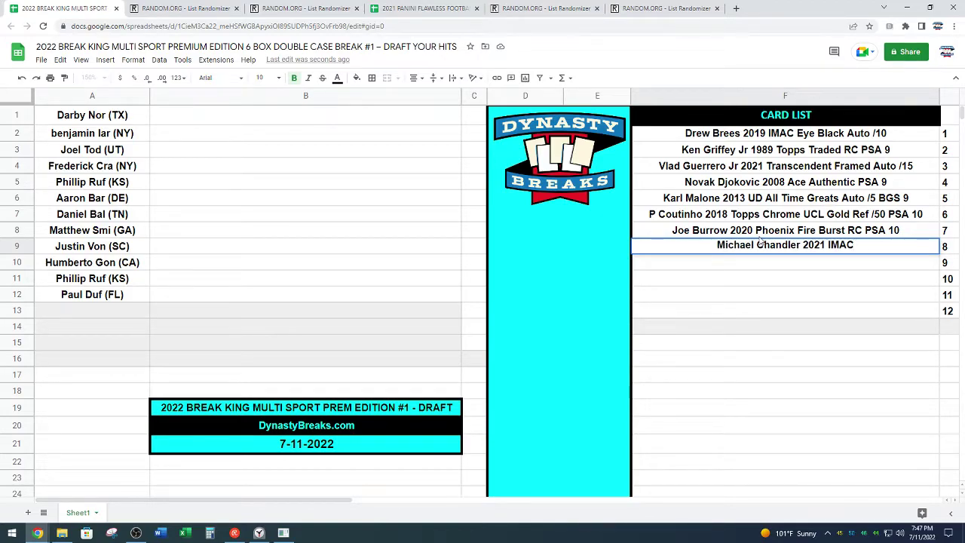
text( UFC)
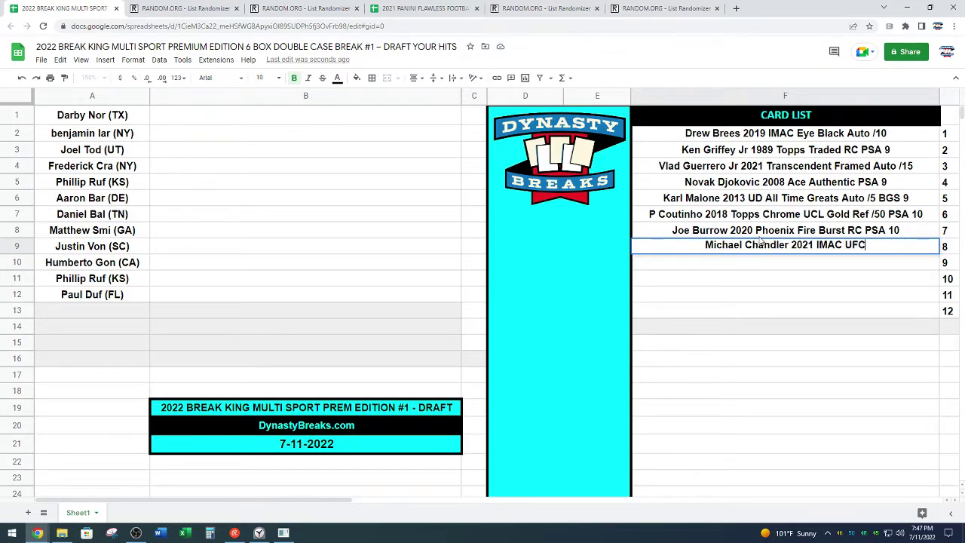
text( RC Auto )
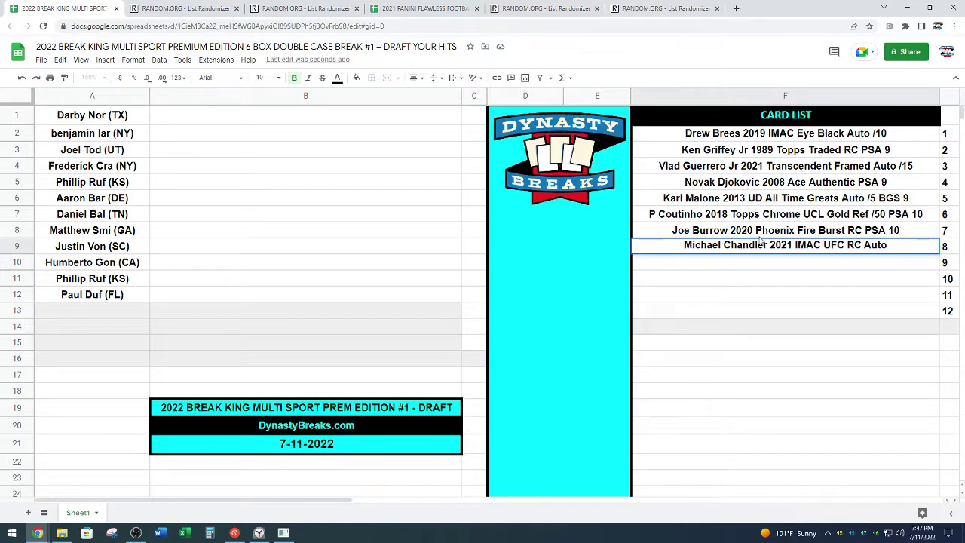
text(/99)
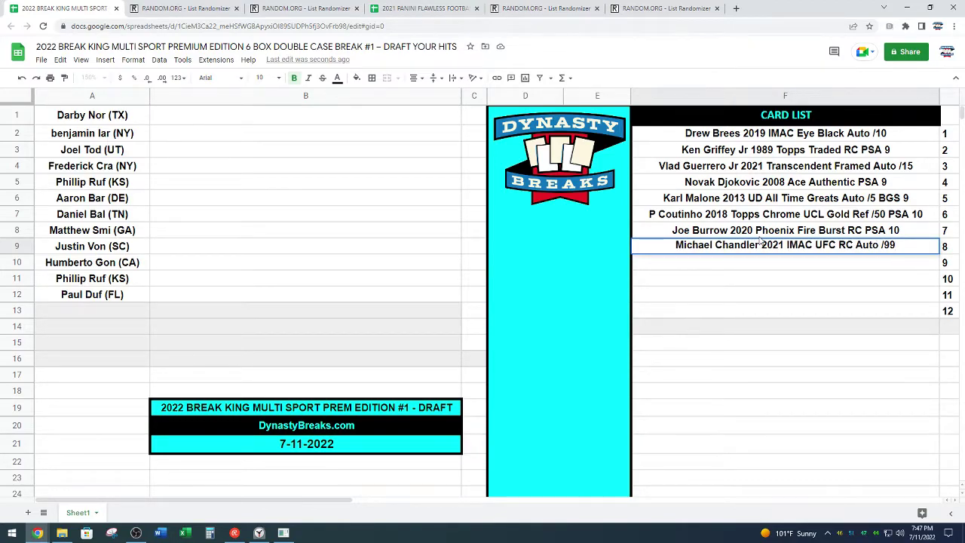
key(Return)
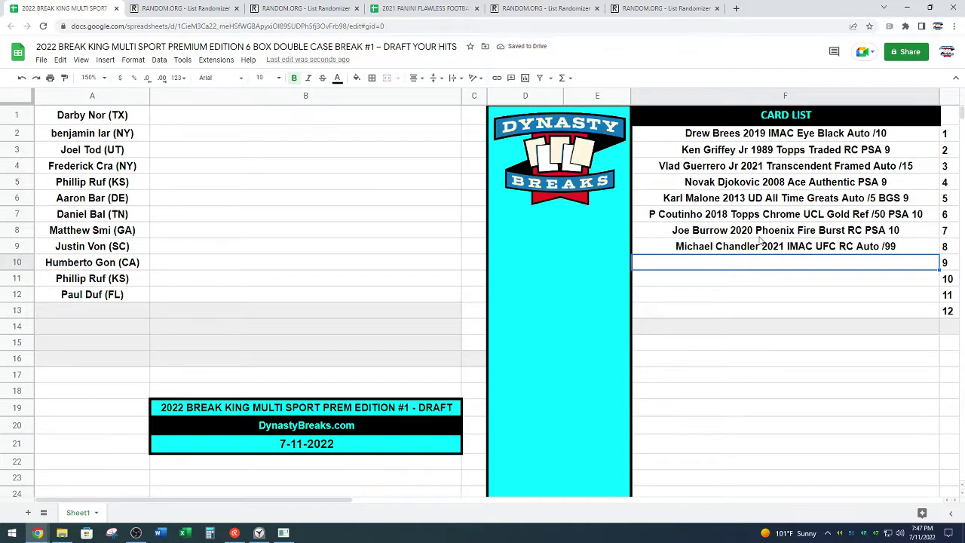
Enter "Bo Jackson 2007 SP RC Threads Auto /100 PSA 10" as the ninth card in F10.
text(Bo )
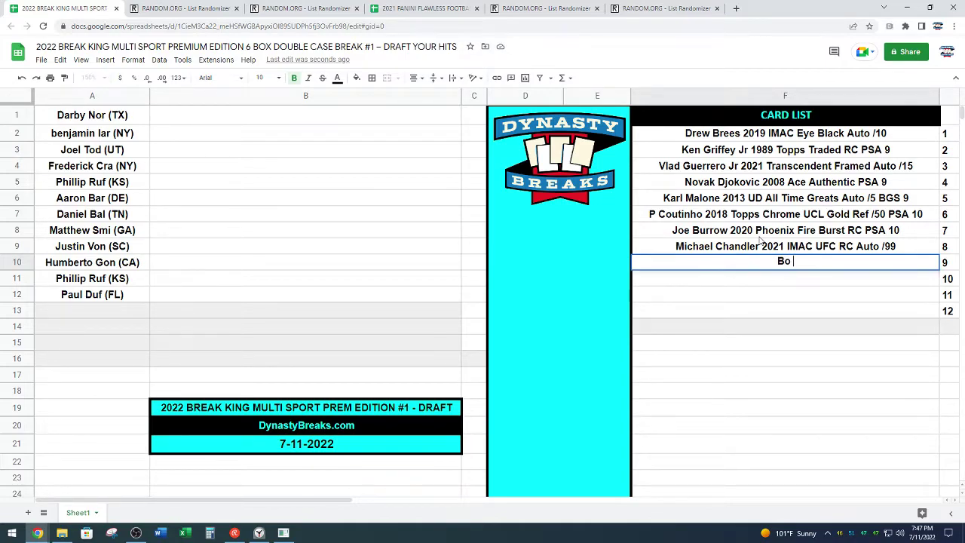
text(Jackson 2007 SPA)
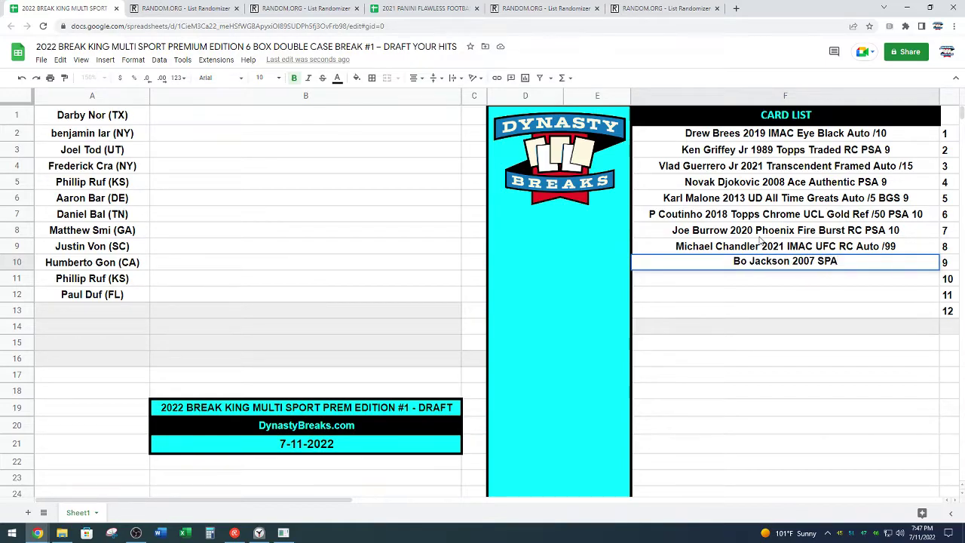
key(BackSpace)
text(Auth)
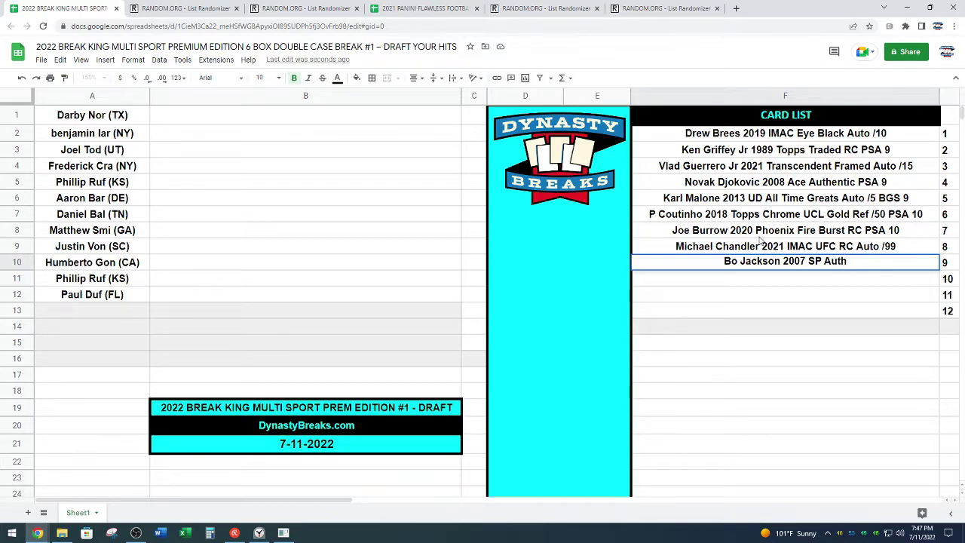
key(BackSpace)
key(BackSpace)
key(BackSpace)
key(BackSpace)
key(BackSpace)
text(R)
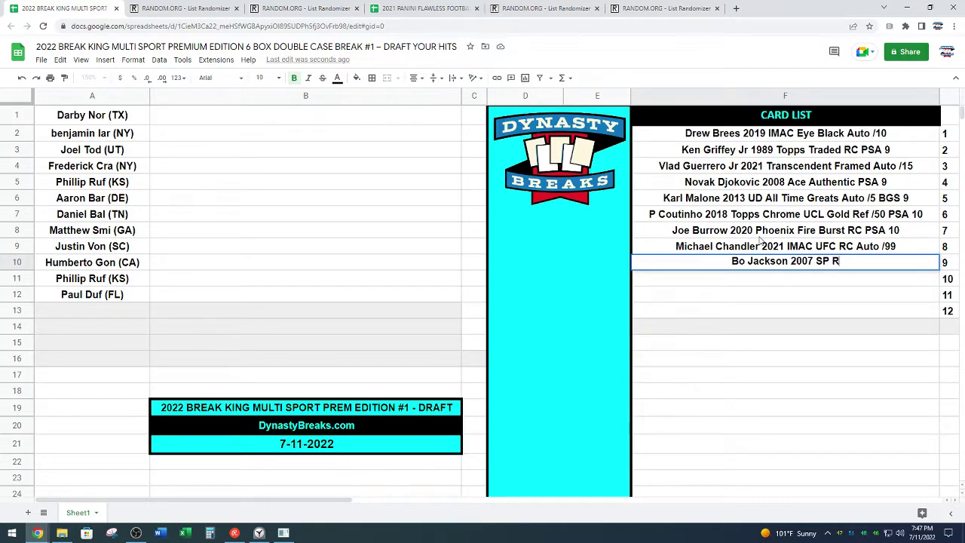
text(C Threads)
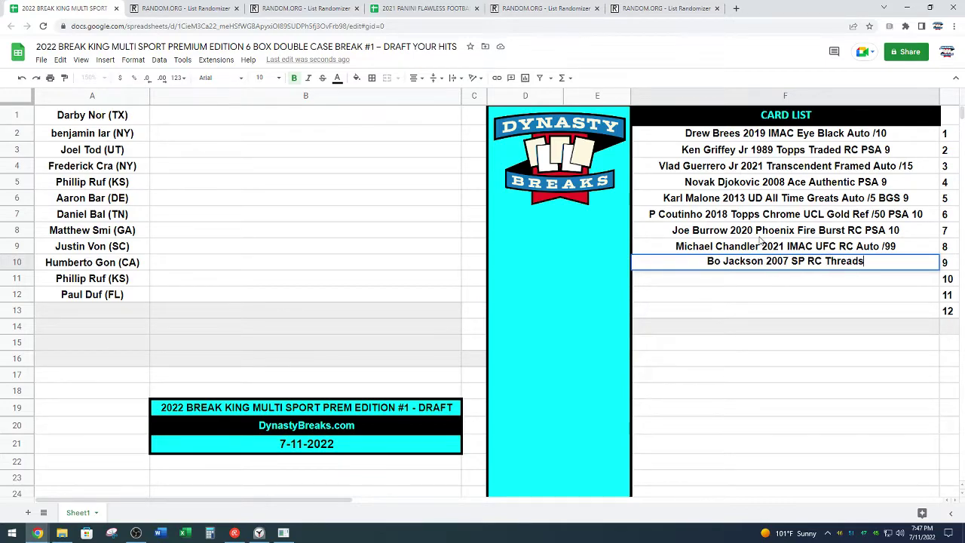
text( Auto /)
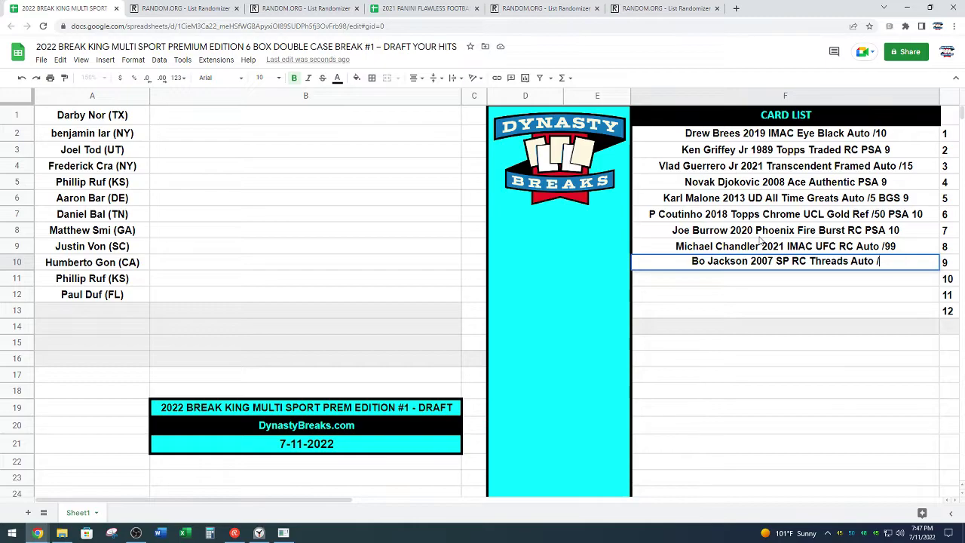
text(100 PSA 10)
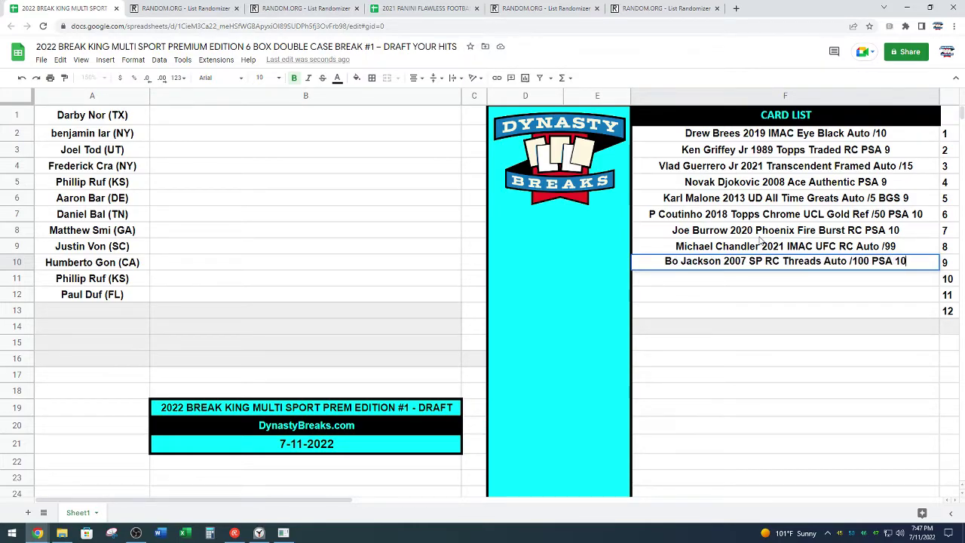
key(Return)
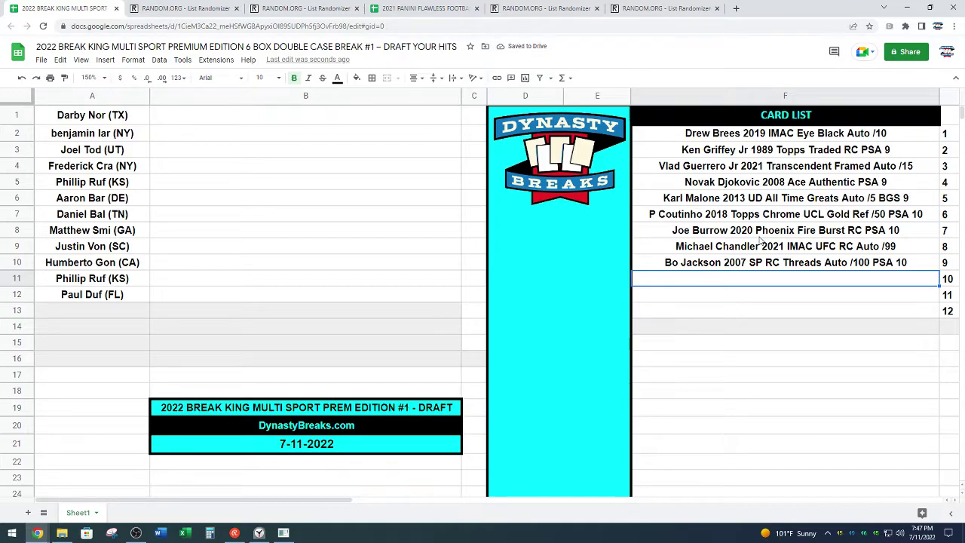
Fill in "Lebron James 2003 Ultra Hummer H@ RC PSA 8" as the tenth card in F11.
text(Lebron )
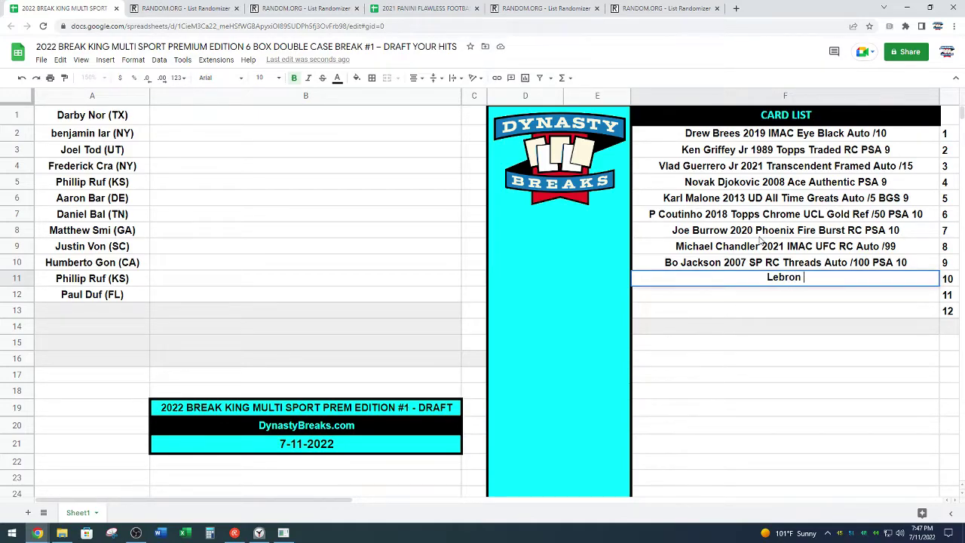
text(James 2003 )
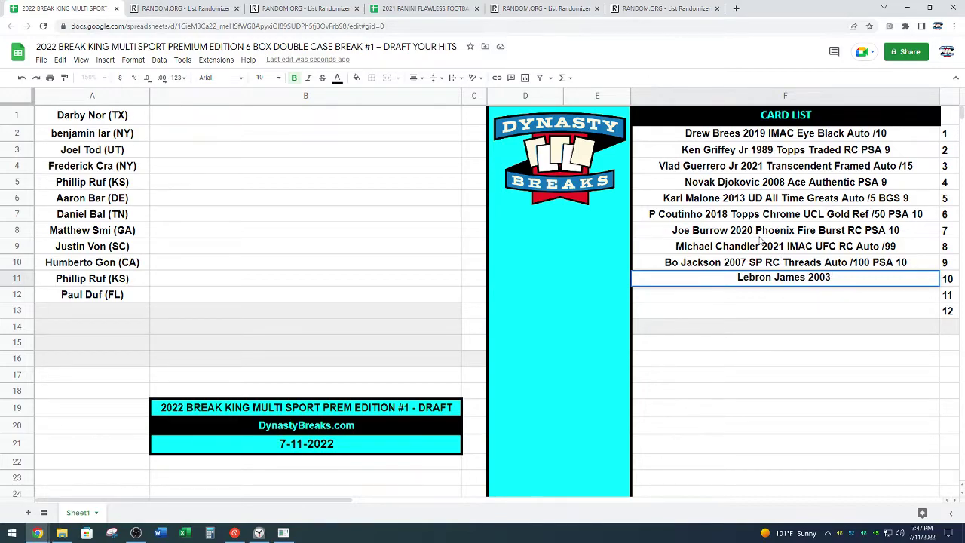
text(Ultra Humme)
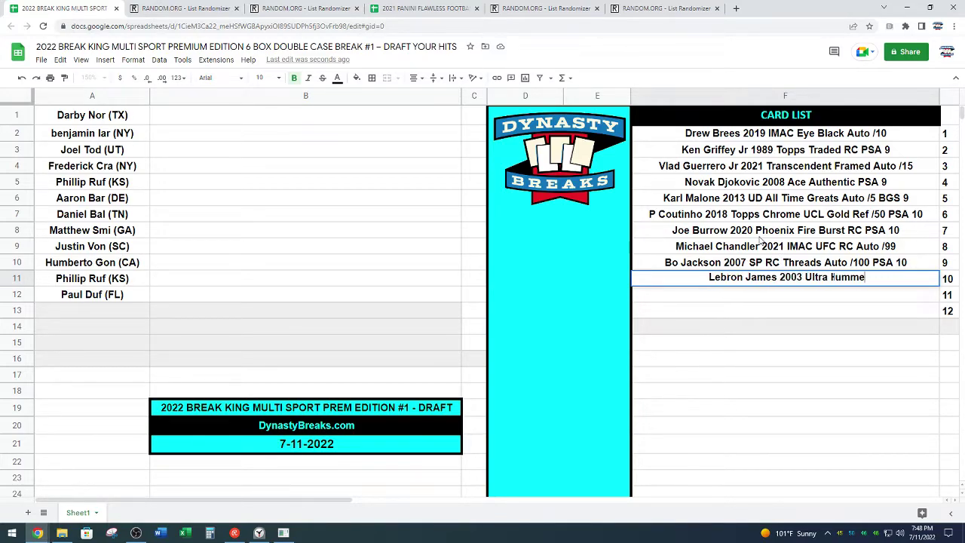
text(r H@ RC )
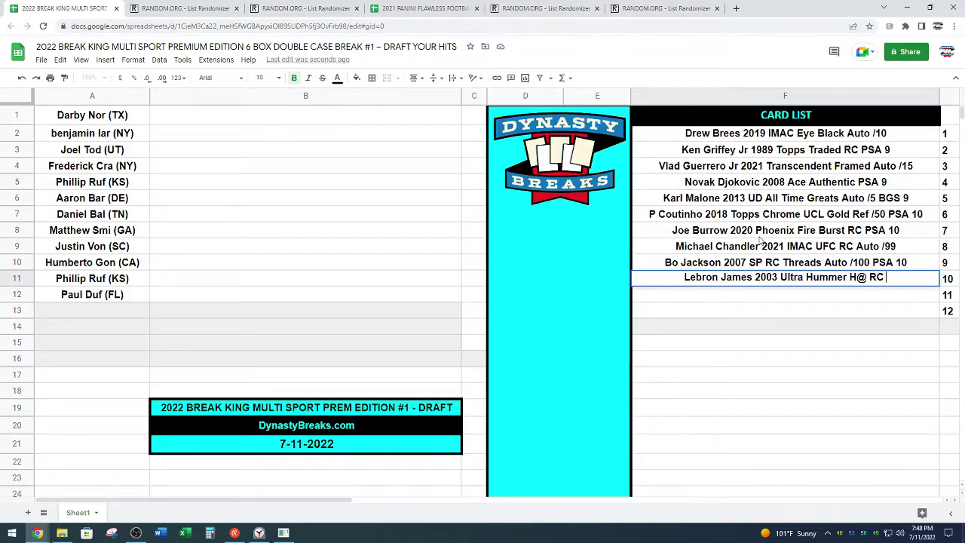
text(PSA 8)
key(Return)
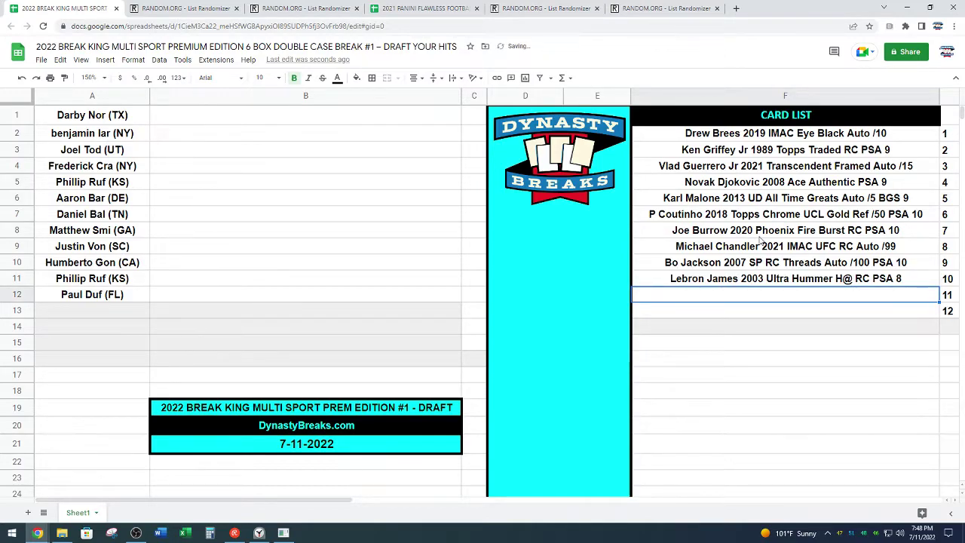
Correct "H@" to "H2" in the Lebron James card entry in F11.
double_click(851, 278)
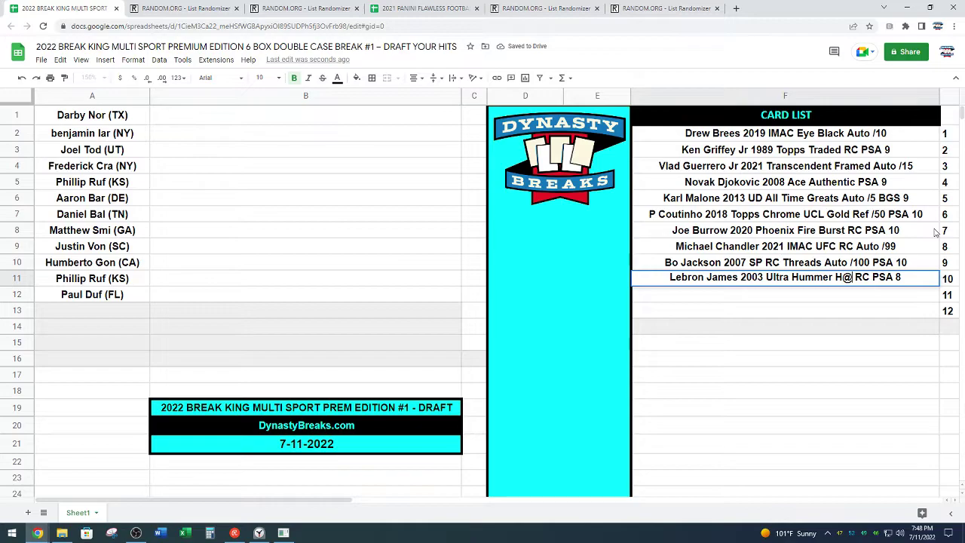
key(BackSpace)
text(2)
key(Return)
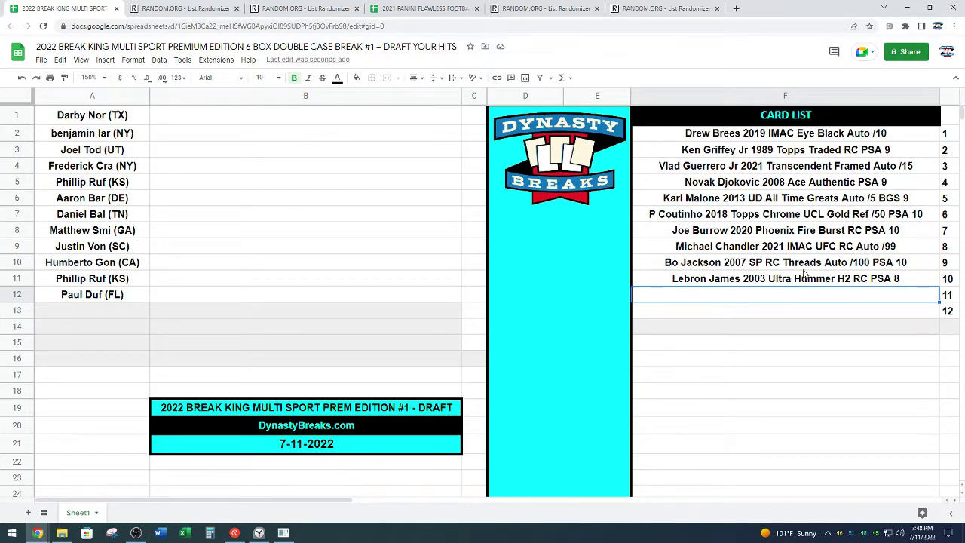
Enter "Cal Ripken Jr 1982 Donruss RC Signed Beckett Auth" as the eleventh card in F12.
text(Cal Ripken Jr)
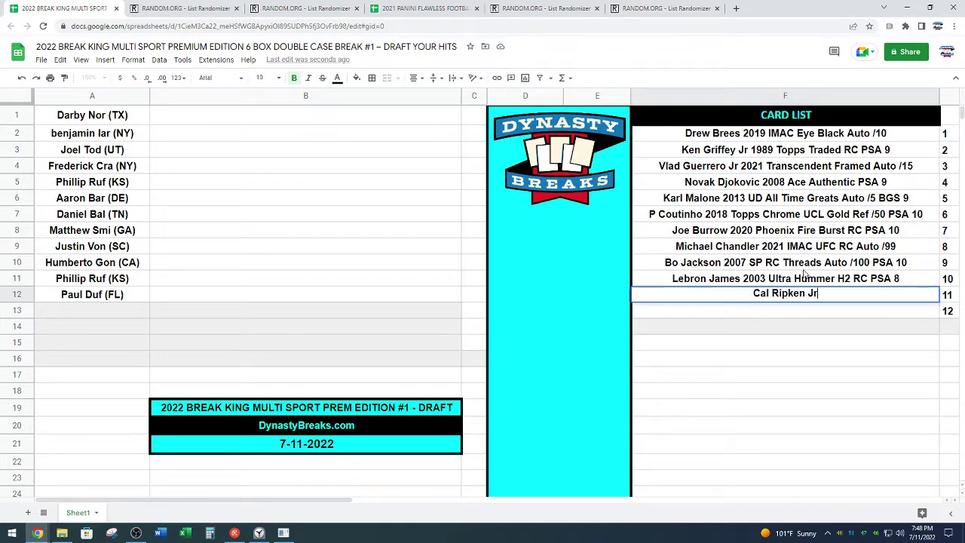
text( 198)
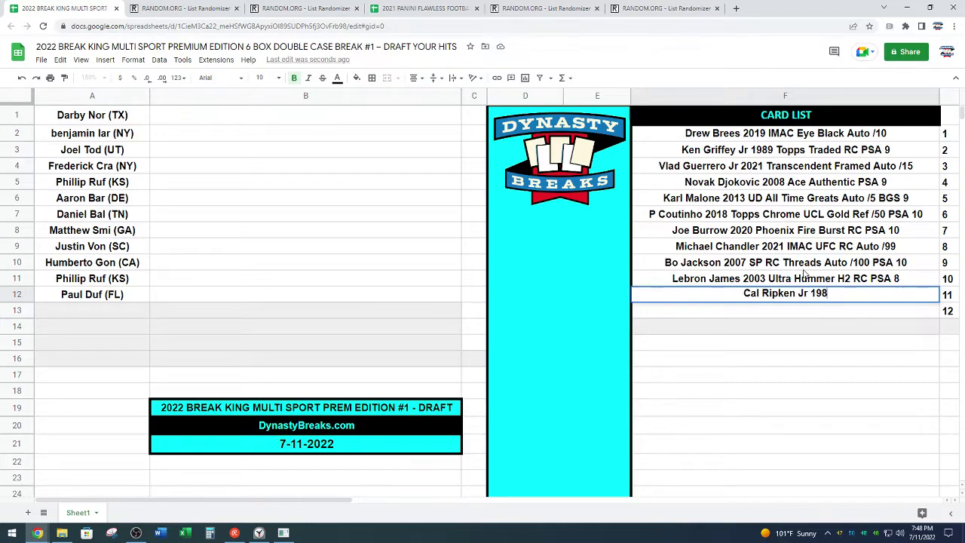
text(2 Donruss RC)
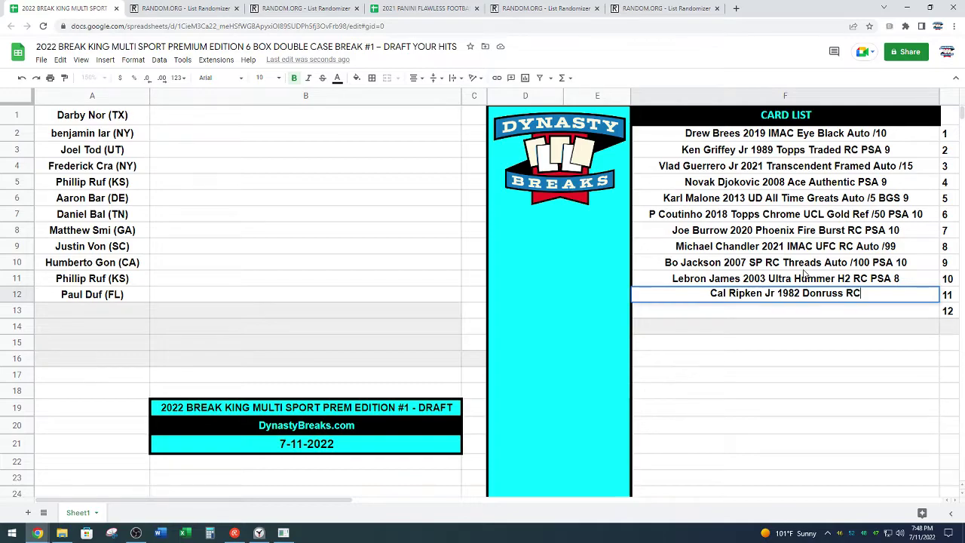
text( Signed)
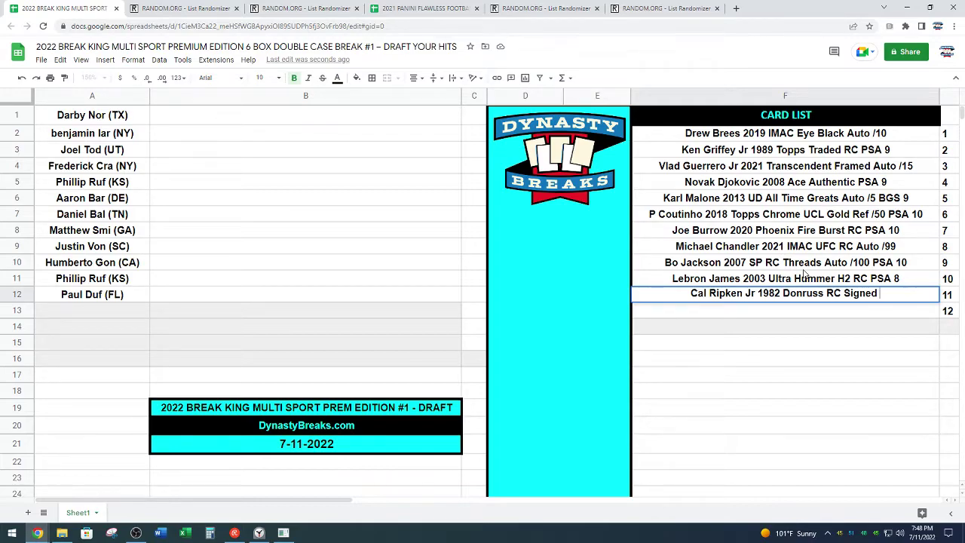
text(Beckett)
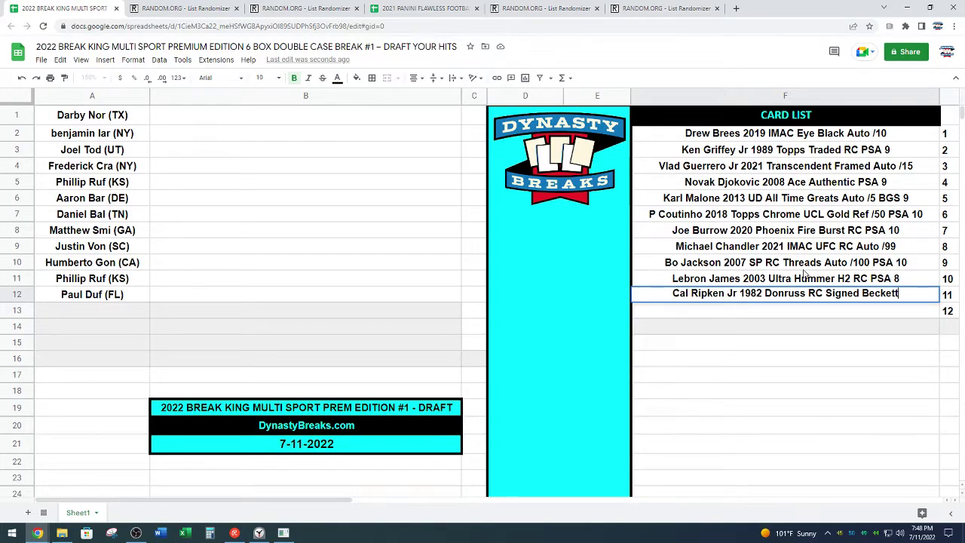
text( Auth)
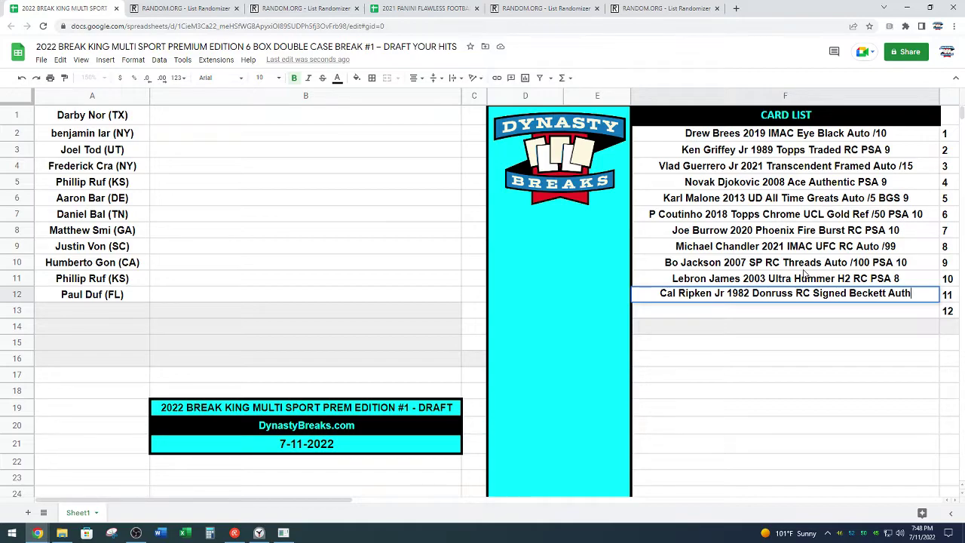
key(Return)
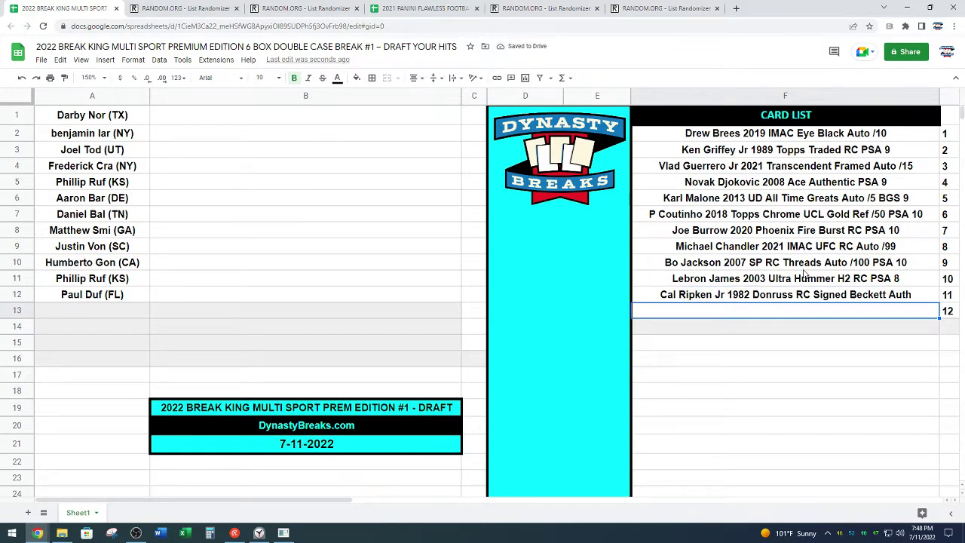
Enter "Jude Bellingham 2020 Topps Now RC PSA 10" as the twelfth card in F13.
text(Jude Bel)
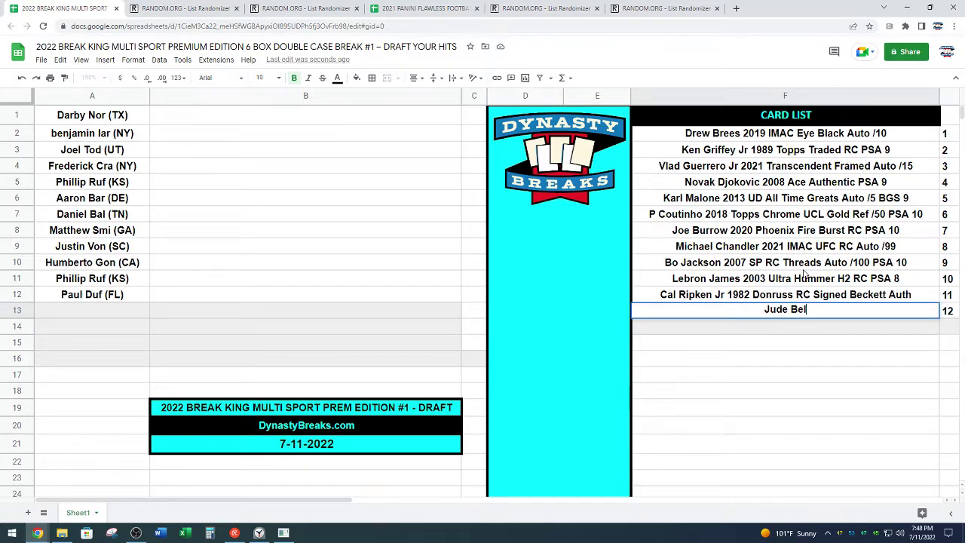
text(lingham )
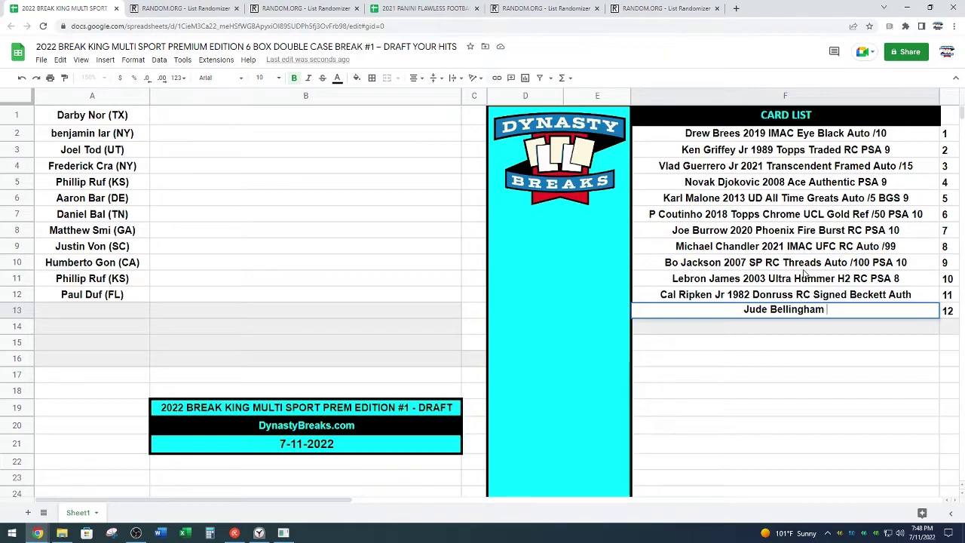
text(2020 To)
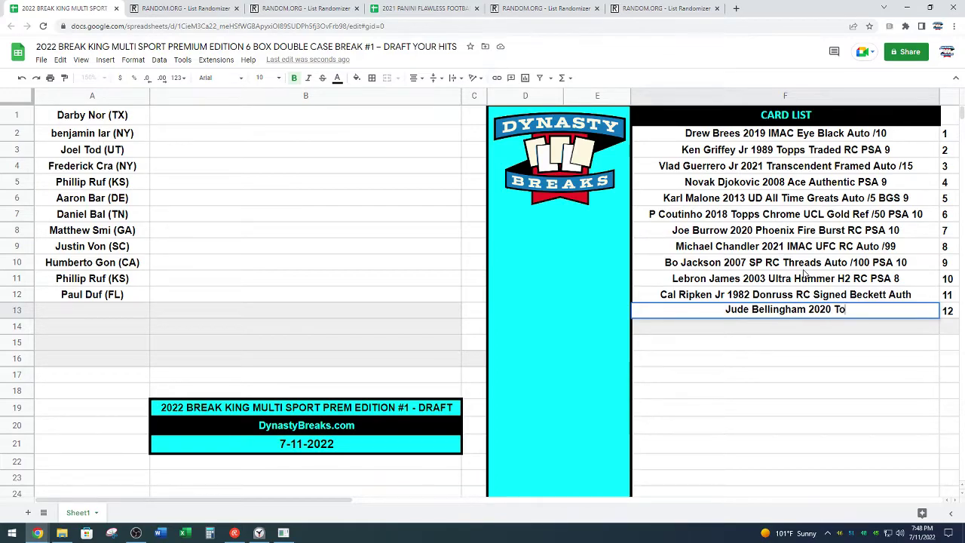
text(pps Now )
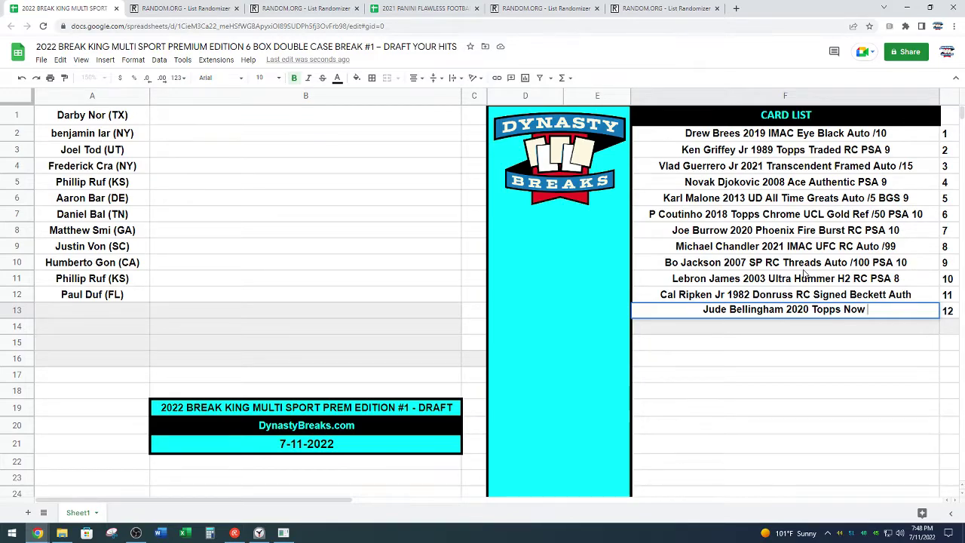
text(RC PSA 10)
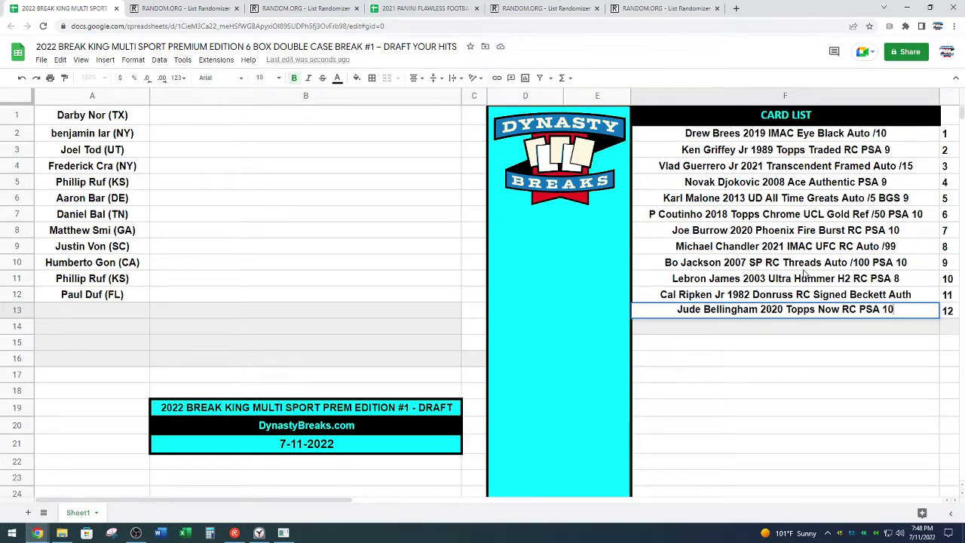
key(Return)
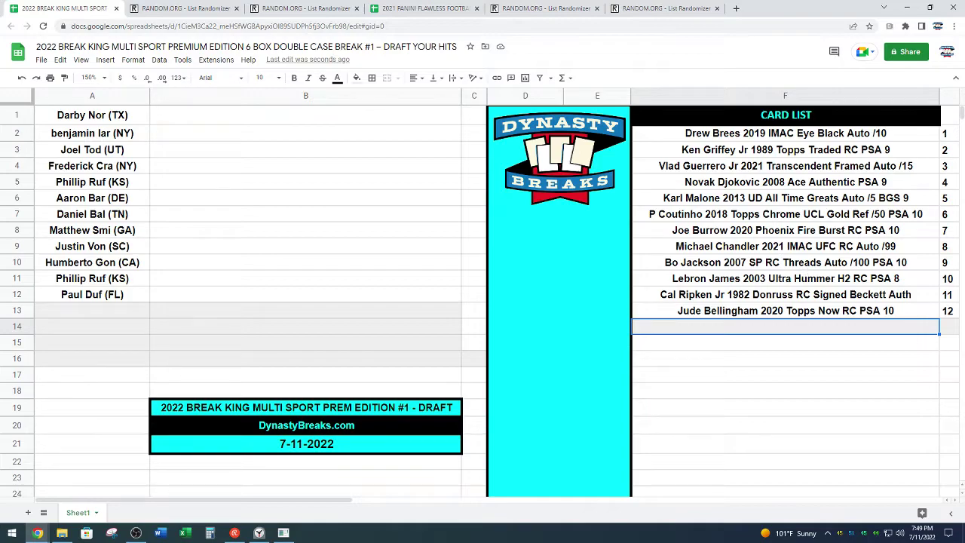
Bring up the Alarms & Clock countdown timer and place it over the cyan area below the Dynasty Breaks logo.
key(alt+Tab)
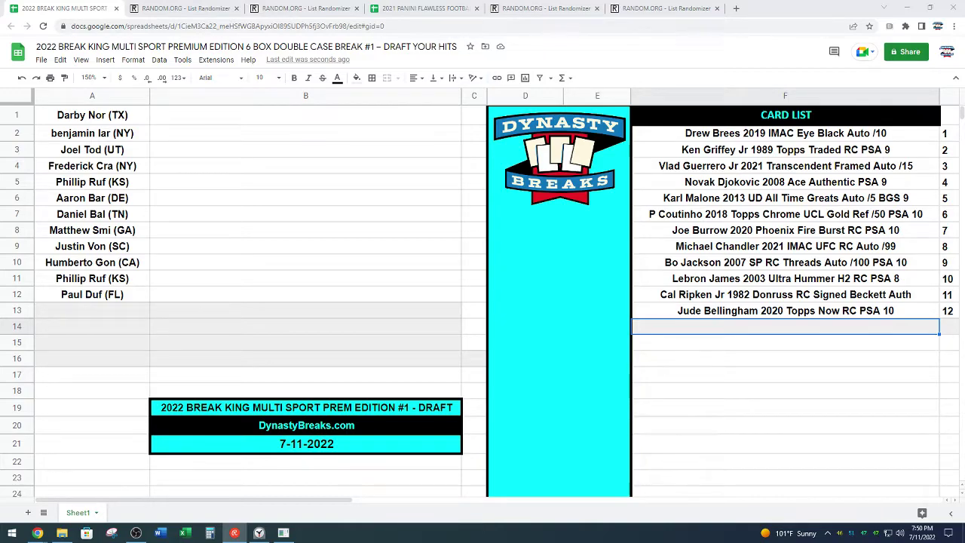
click(259, 532)
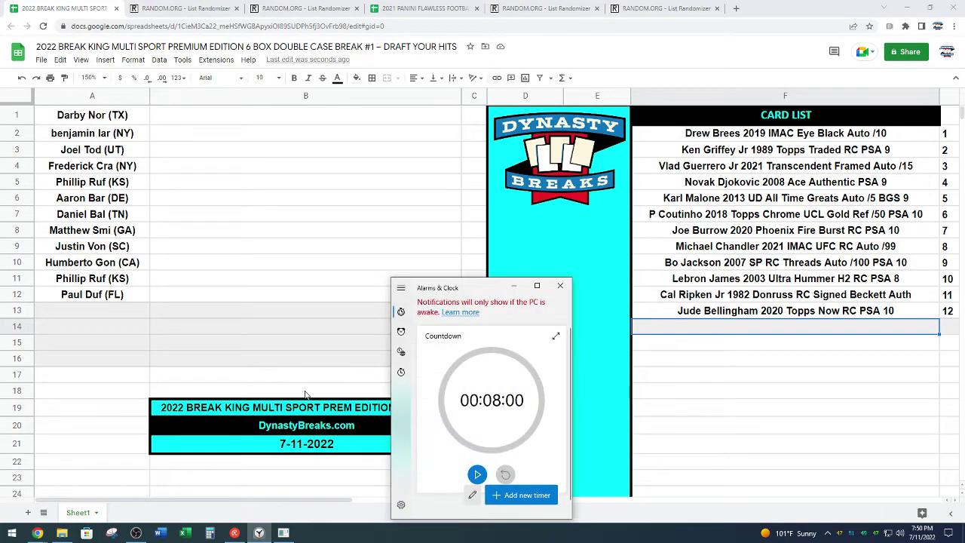
drag(454, 289, 513, 326)
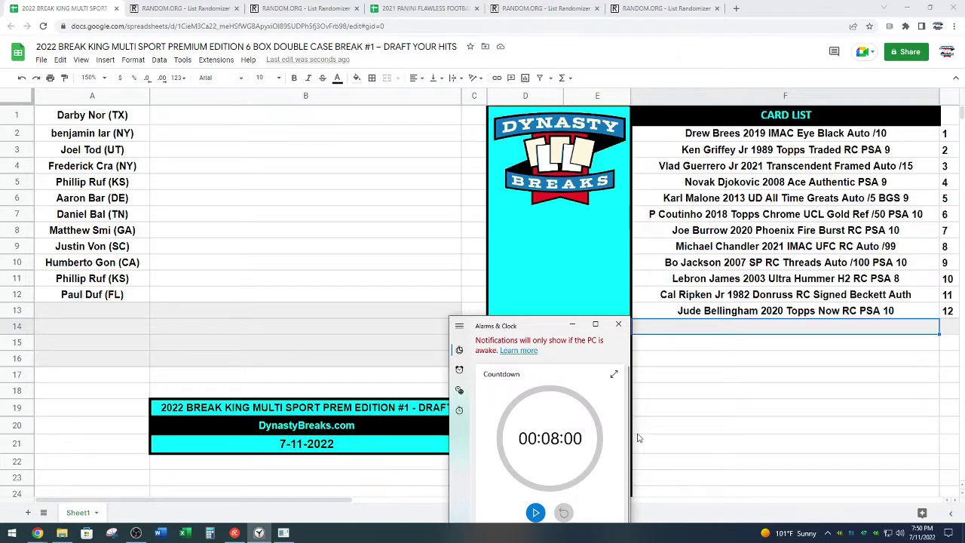
Open dynastybreaks.com in a new browser tab and go to the 2021 Panini Flawless Football & Friends Hobby 11 Box Mixer #3 listing.
click(736, 8)
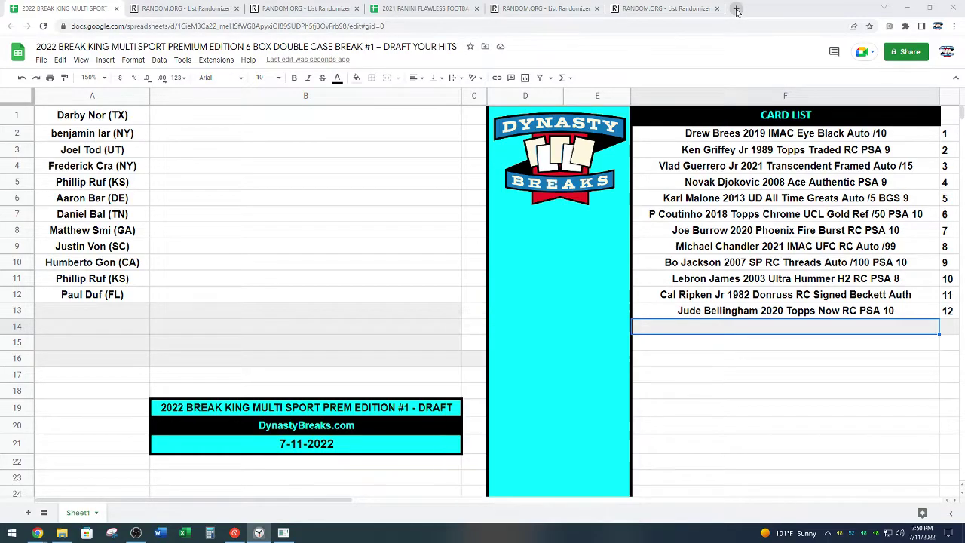
text(dy)
key(Return)
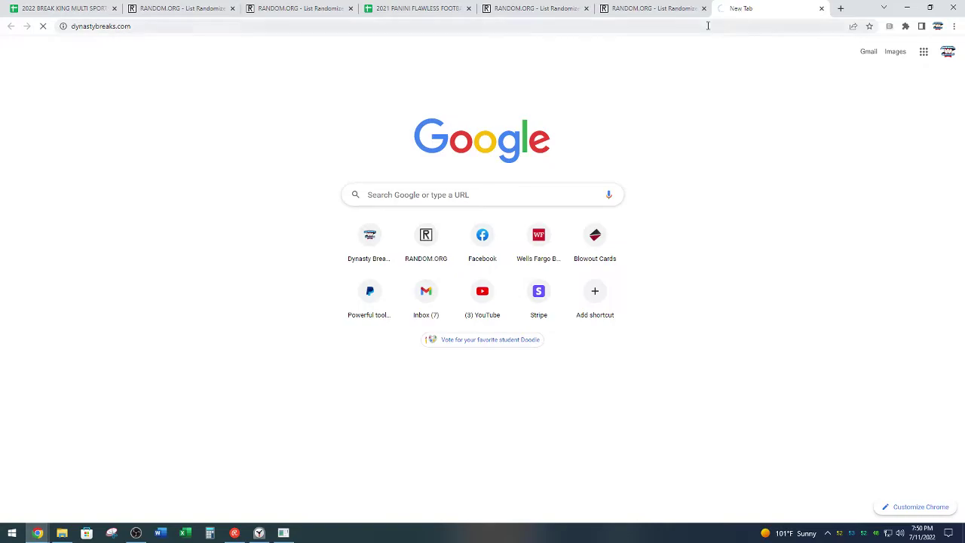
scroll(498, 294, down, 6)
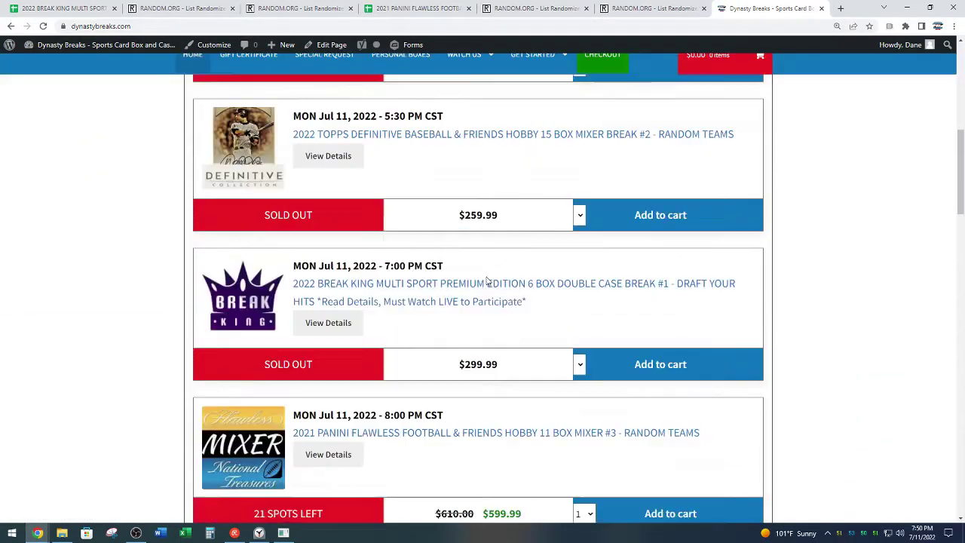
click(394, 324)
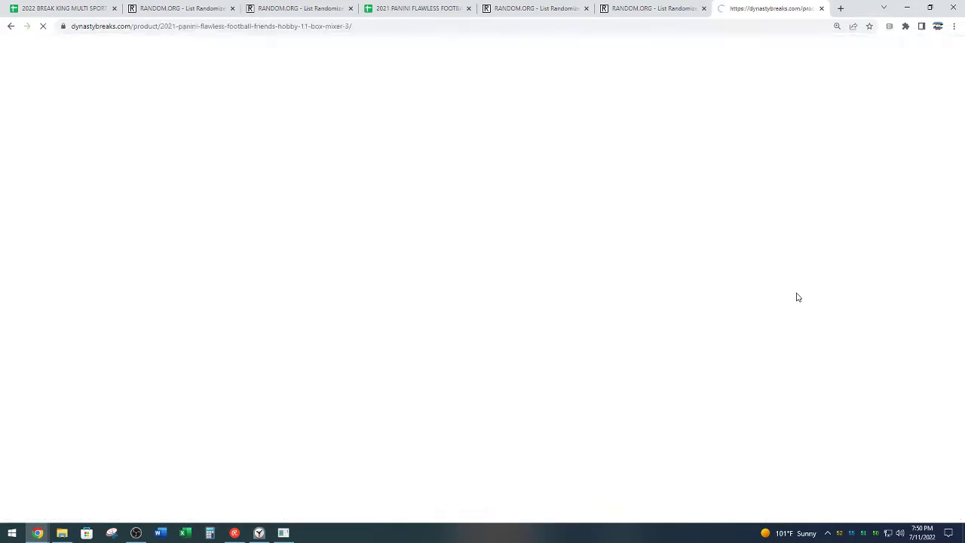
View the second gallery image of the mixer listing and check its regular and sale prices.
scroll(715, 305, down, 5)
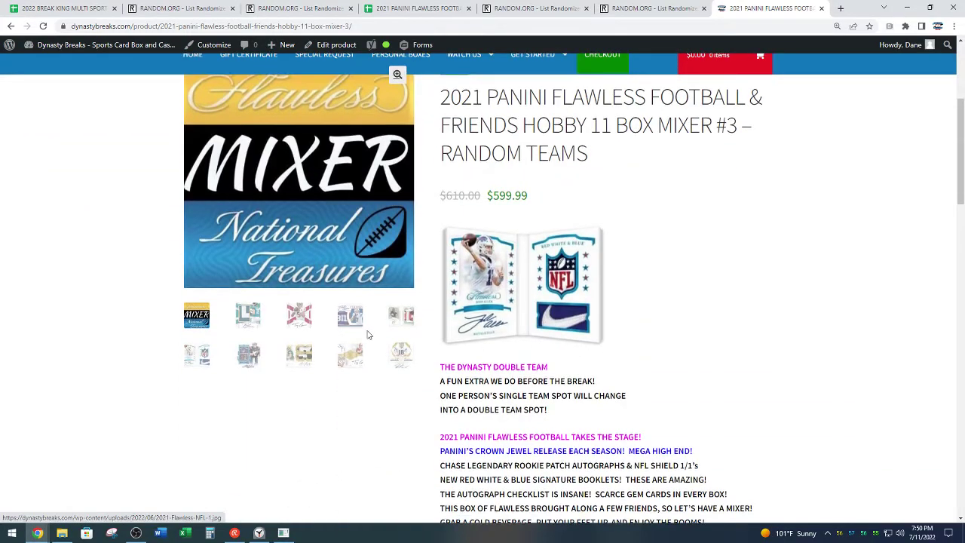
click(249, 317)
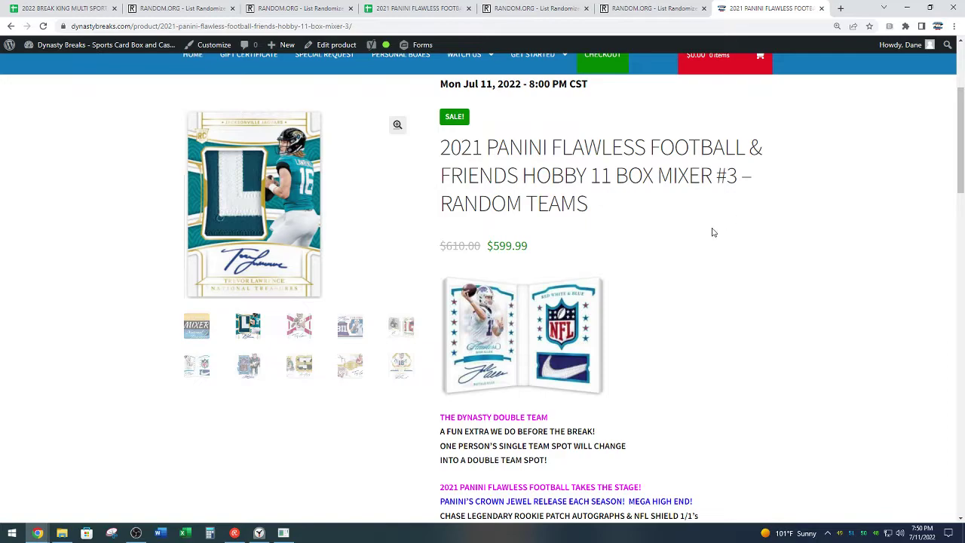
drag(478, 247, 440, 247)
click(645, 218)
drag(545, 249, 486, 247)
click(603, 222)
Read through the list of NFL boxes in the mixer, from Flawless Hobby to Tristar Auto Mini Helmets.
scroll(694, 211, down, 4)
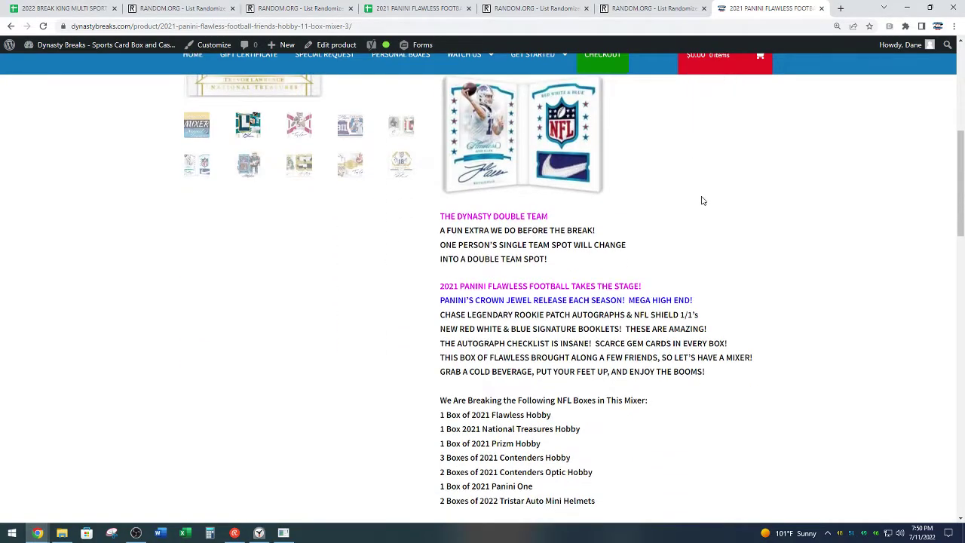
scroll(616, 405, down, 1)
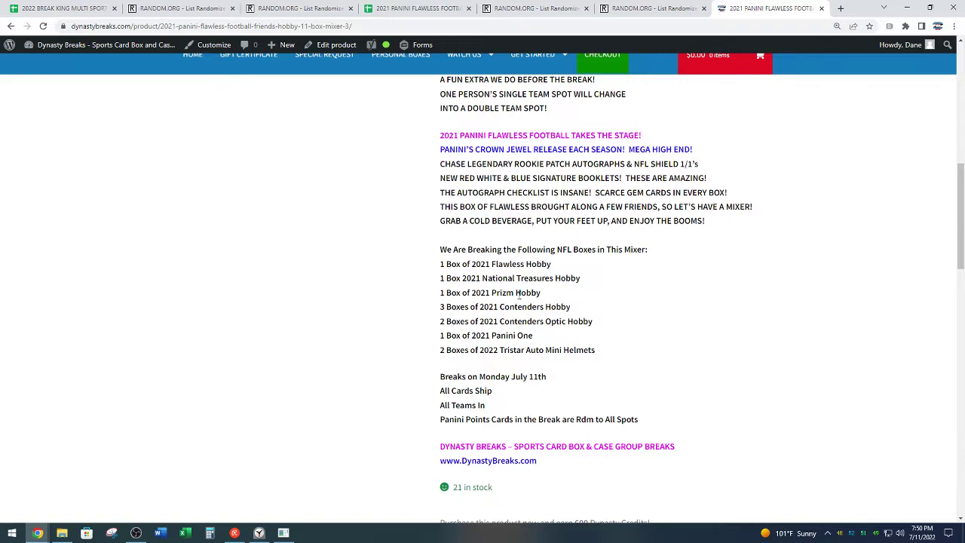
triple_click(488, 263)
triple_click(494, 279)
triple_click(495, 293)
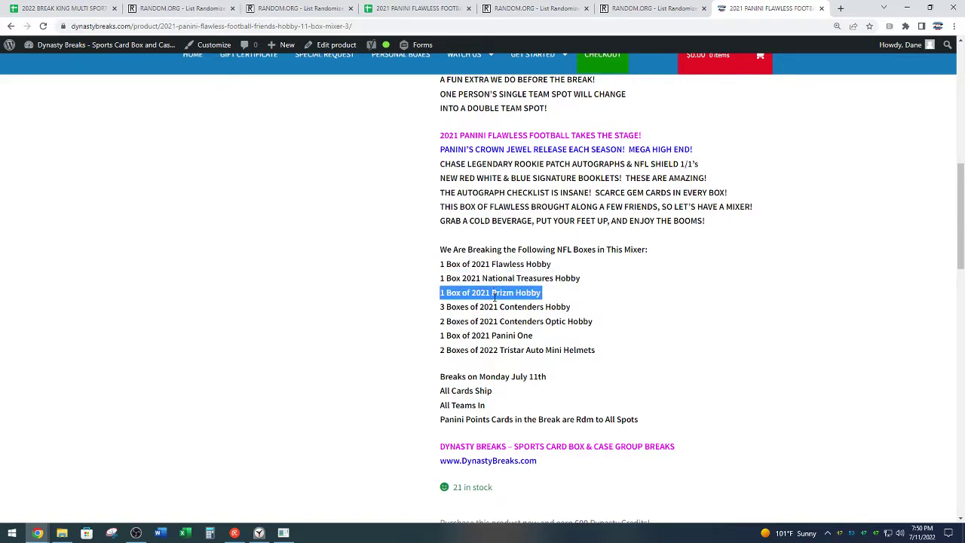
triple_click(496, 307)
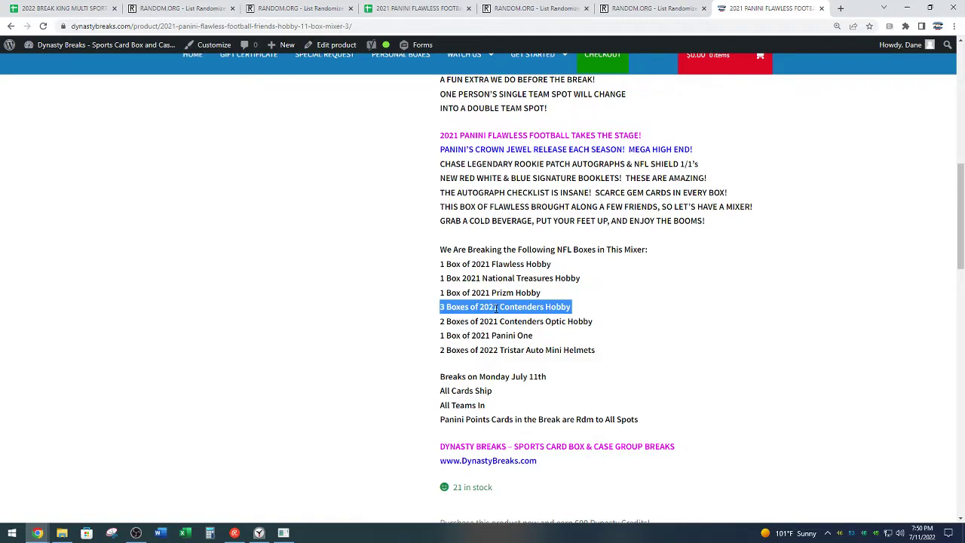
triple_click(496, 321)
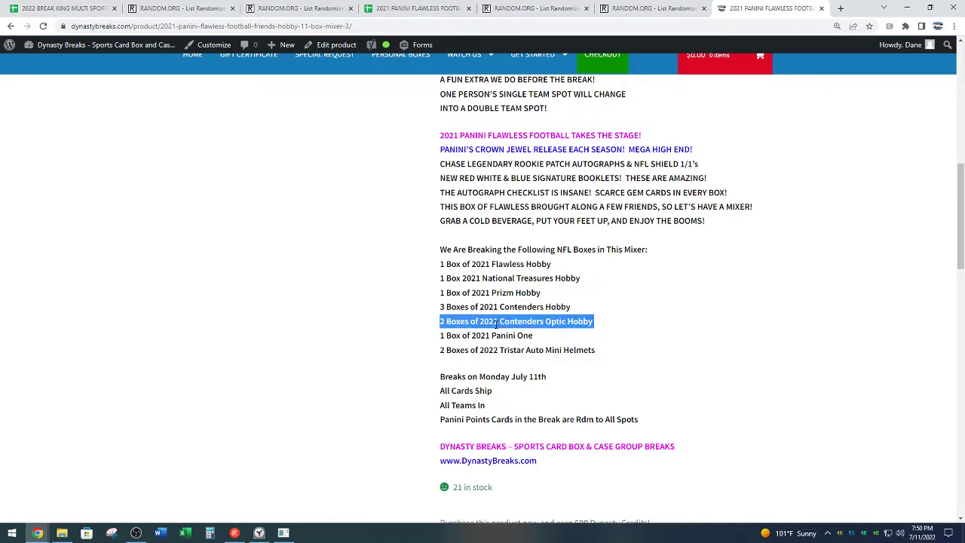
triple_click(491, 336)
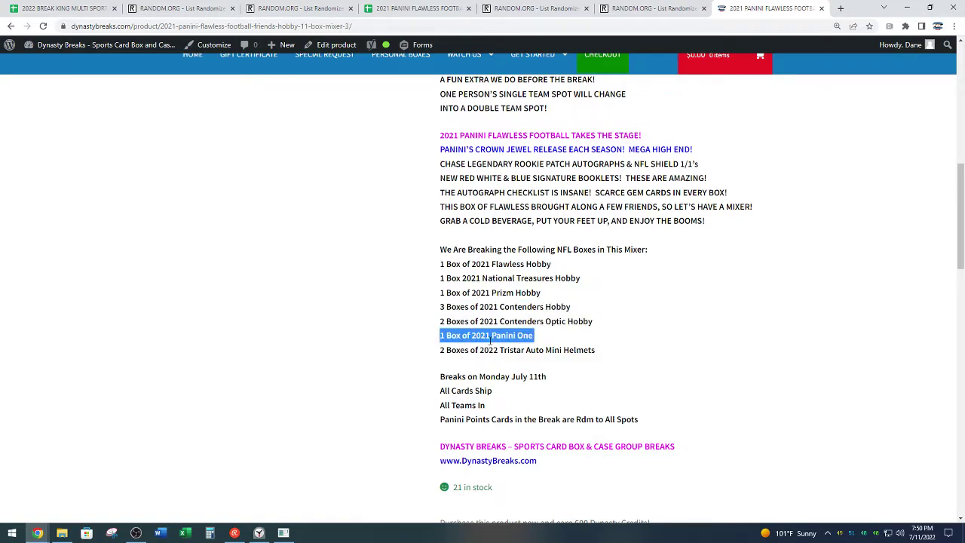
triple_click(492, 350)
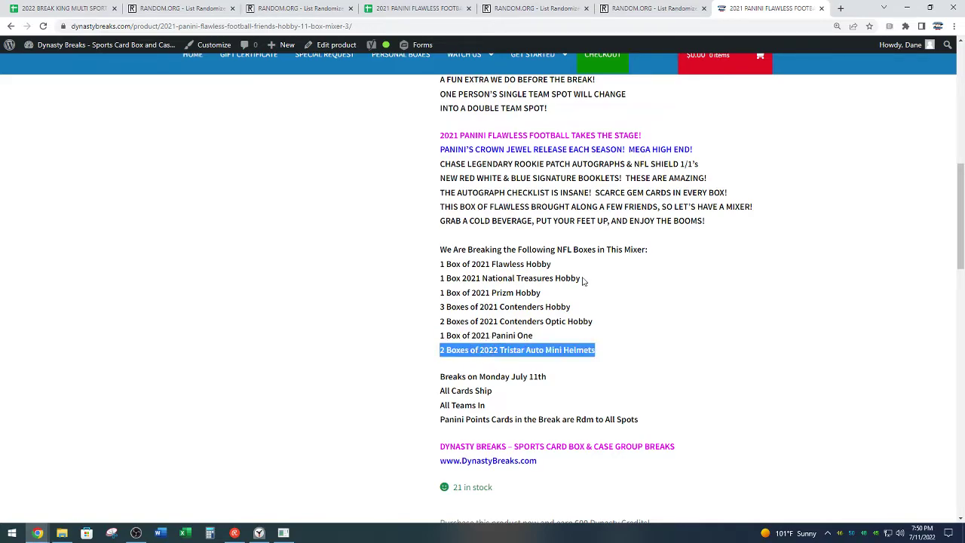
Review the Flawless, National Treasures and Prizm Hobby entries in the mixer's box list again.
scroll(472, 508, up, 3)
scroll(507, 464, down, 2)
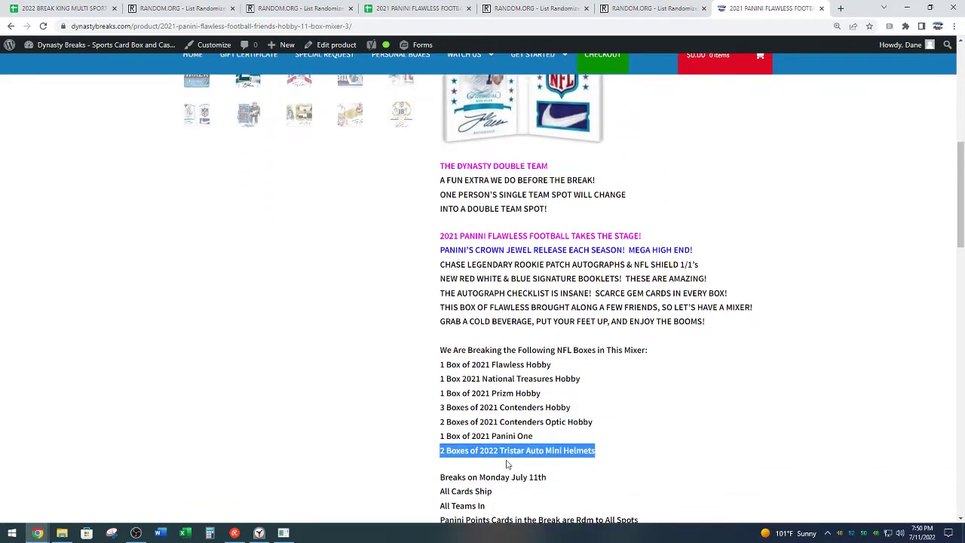
triple_click(538, 365)
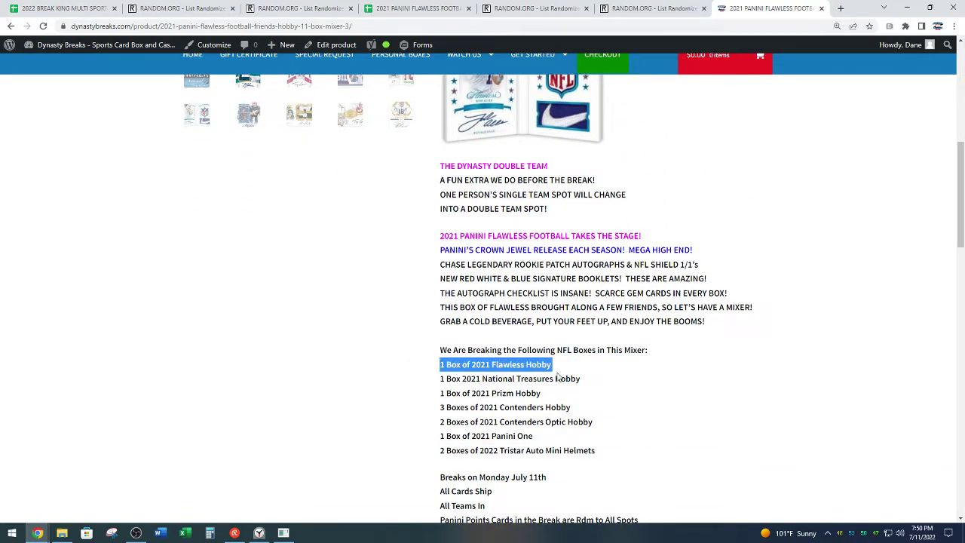
triple_click(559, 379)
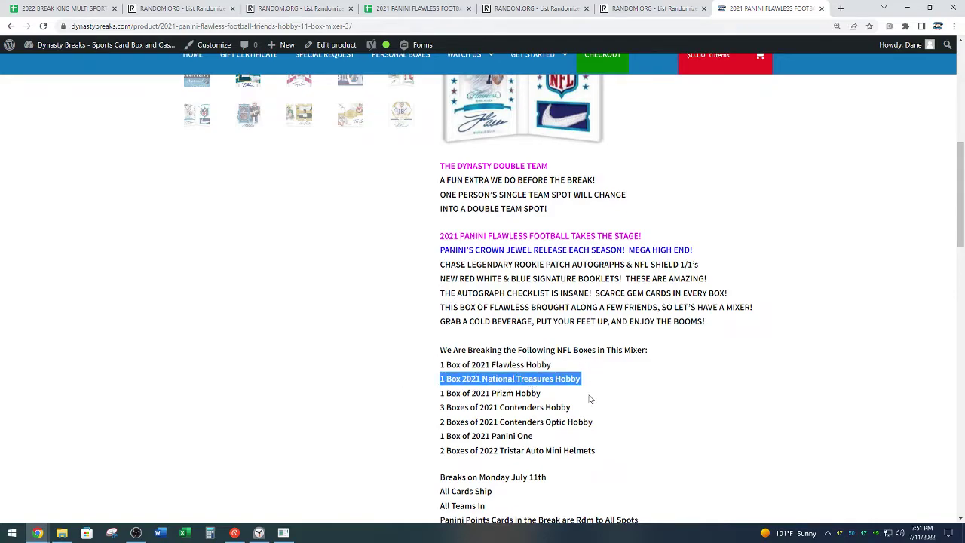
click(523, 377)
triple_click(515, 393)
click(558, 406)
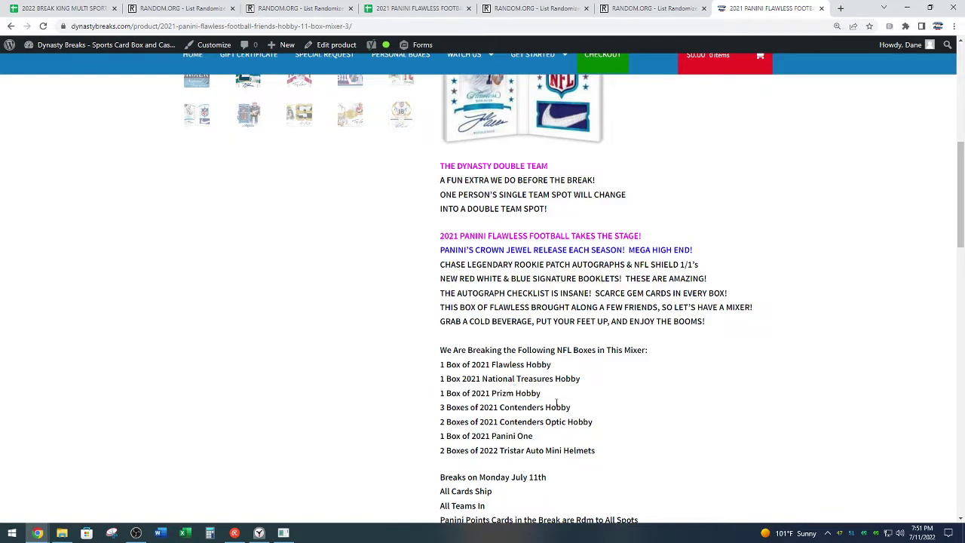
Look through the remaining card images in the mixer listing's gallery, up to the Peyton Manning All-Pro card.
scroll(513, 459, up, 3)
scroll(495, 442, up, 2)
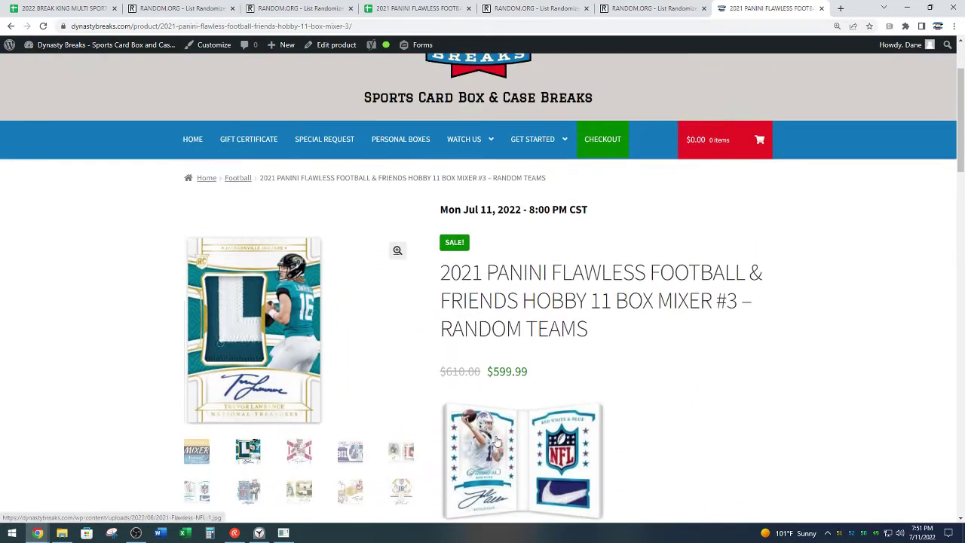
scroll(302, 362, down, 2)
click(299, 327)
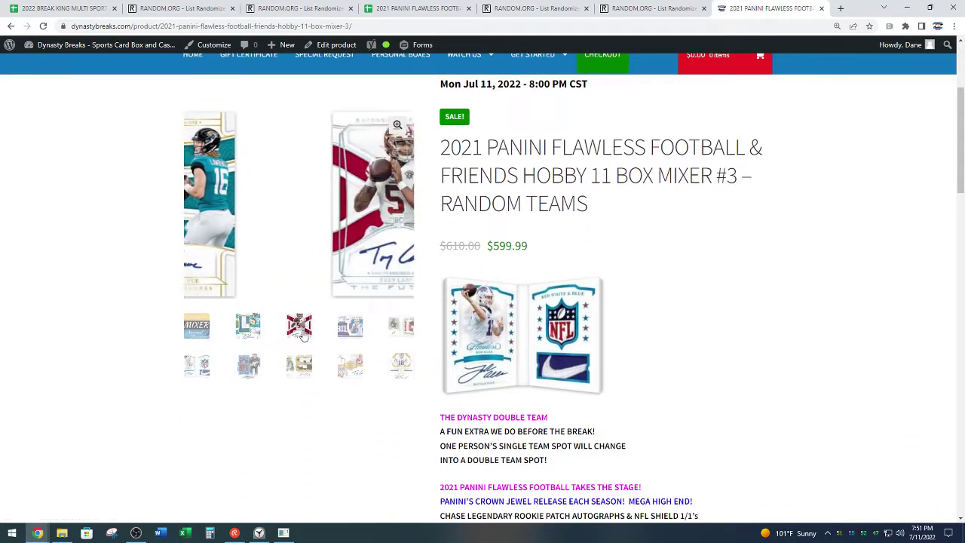
click(352, 327)
click(399, 284)
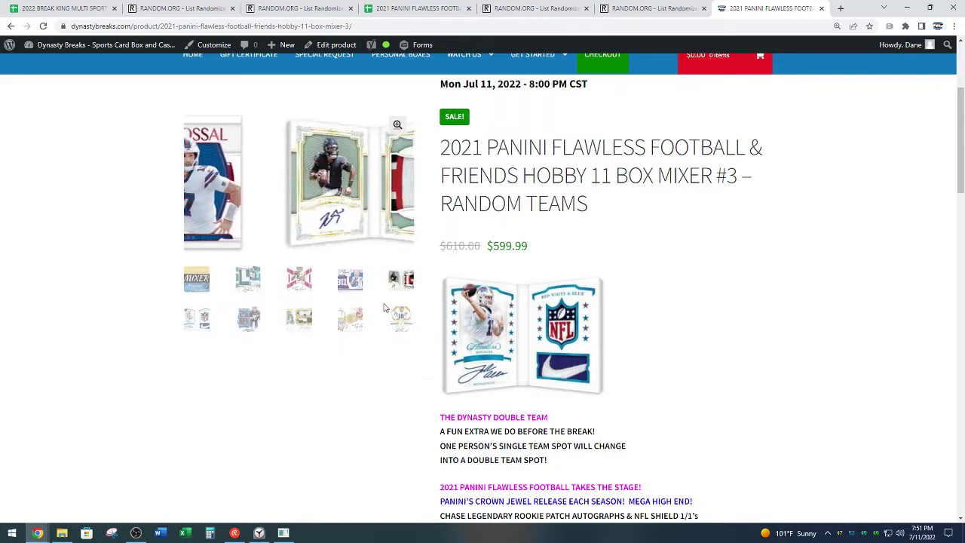
click(248, 317)
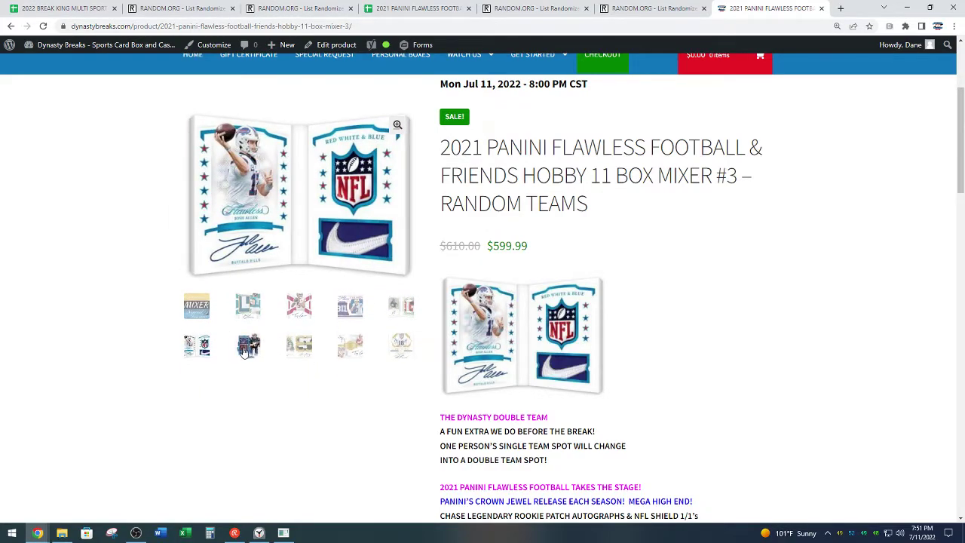
click(298, 366)
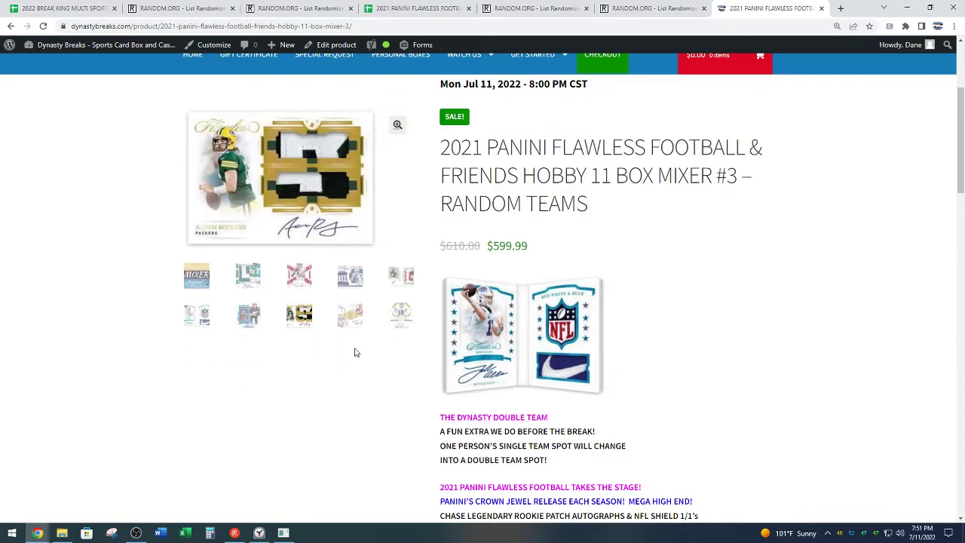
click(354, 322)
click(402, 324)
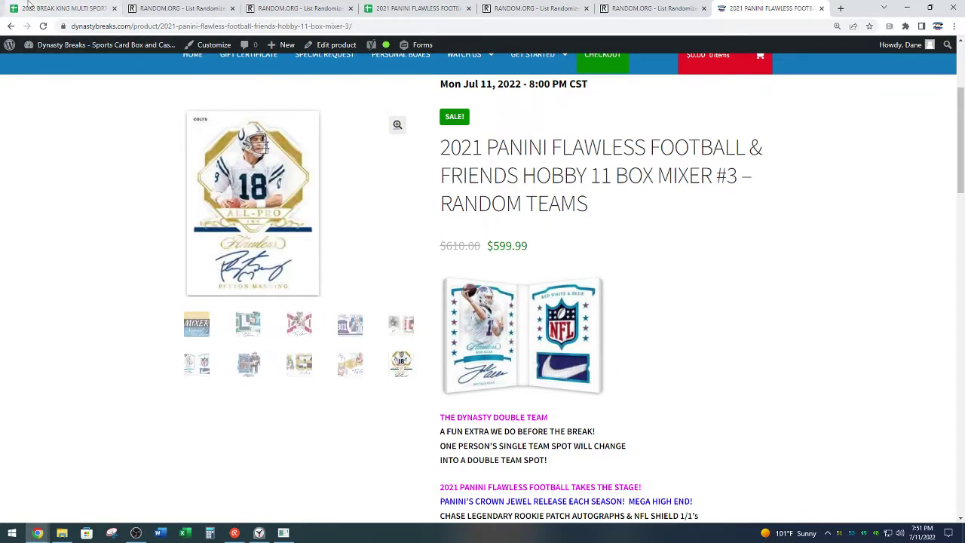
Return to the Break King draft sheet and close the mixer listing's browser tab.
click(28, 6)
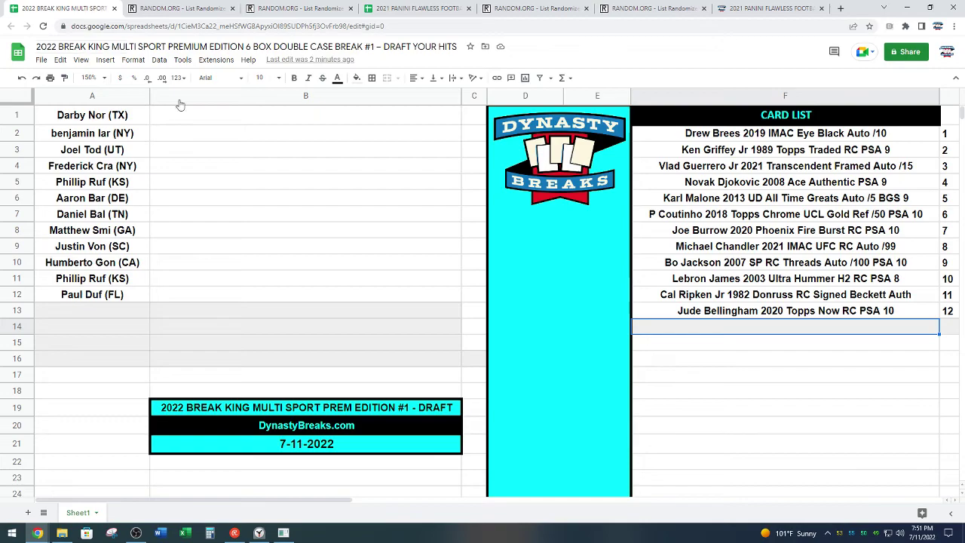
click(260, 534)
click(821, 8)
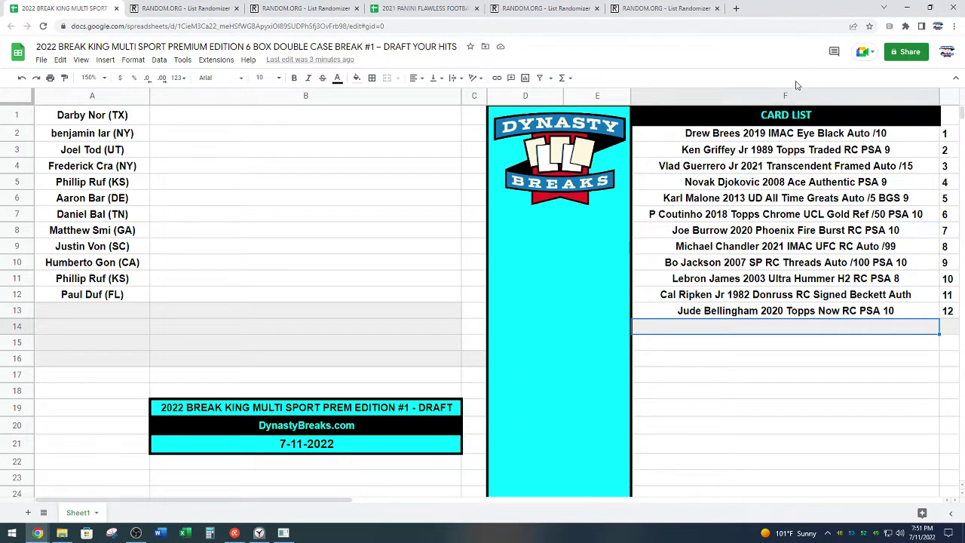
Set the countdown timer in Alarms & Clock to 2 minutes, save it and start it.
click(260, 534)
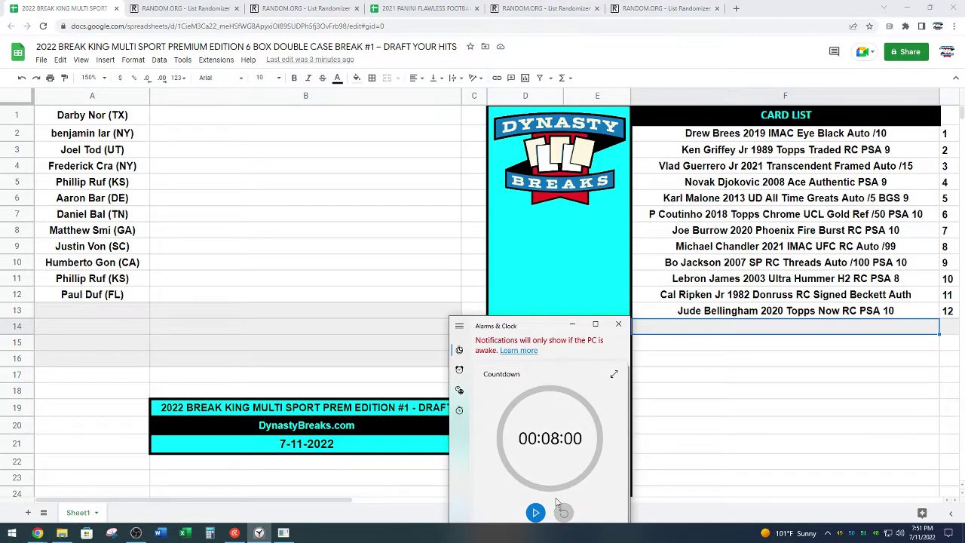
click(557, 482)
scroll(559, 414, down, 6)
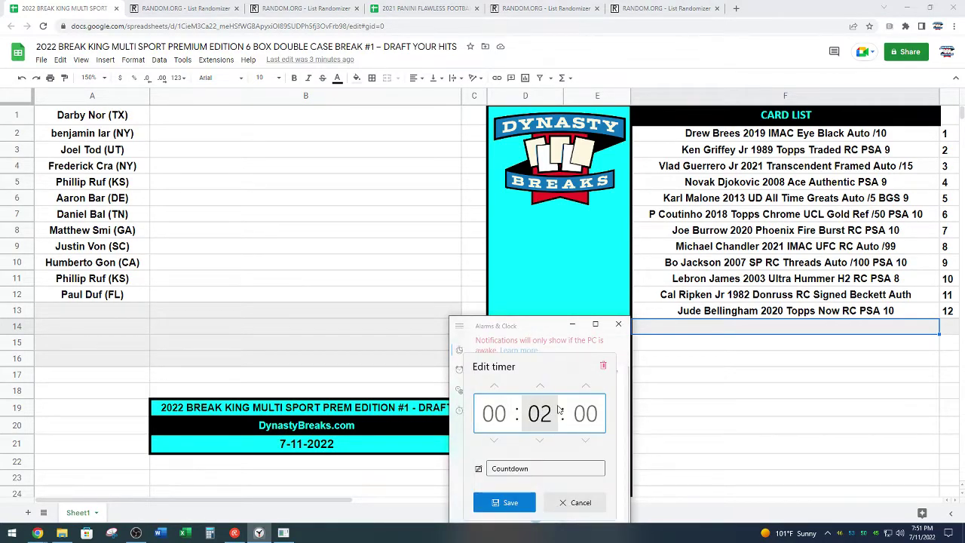
click(504, 502)
click(536, 513)
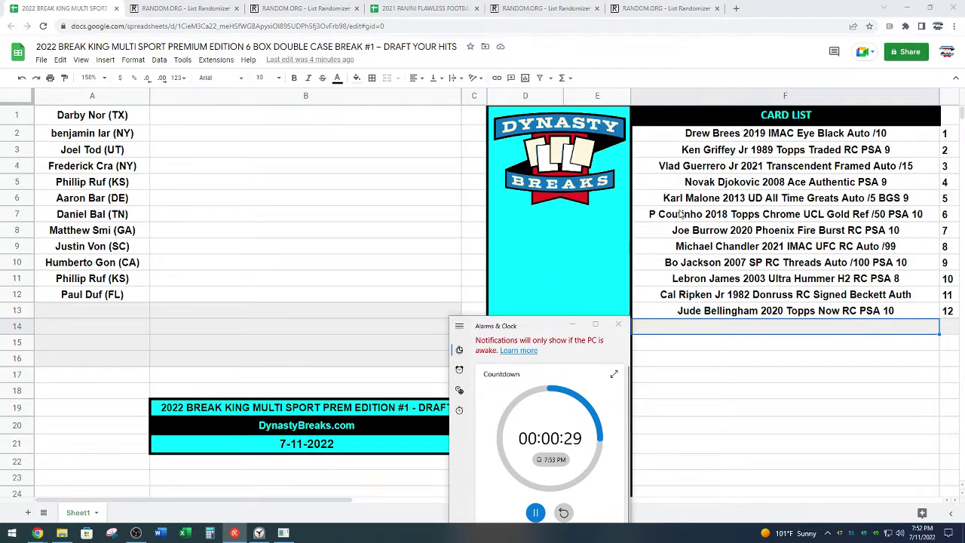
Move "Drew Brees 2019 IMAC Eye Black Auto /10" from F2 to B1 as the first participant's pick.
click(745, 134)
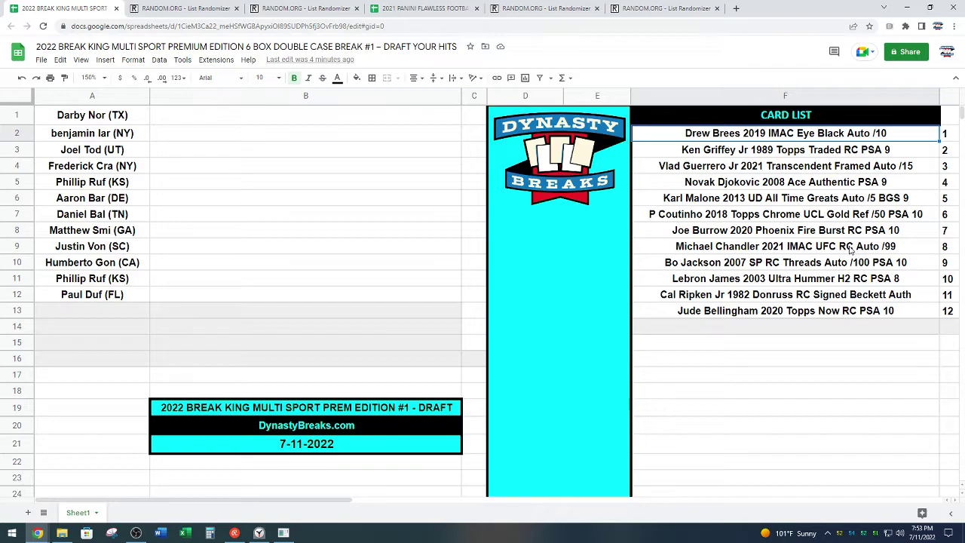
key(ctrl+c)
click(222, 121)
key(ctrl+v)
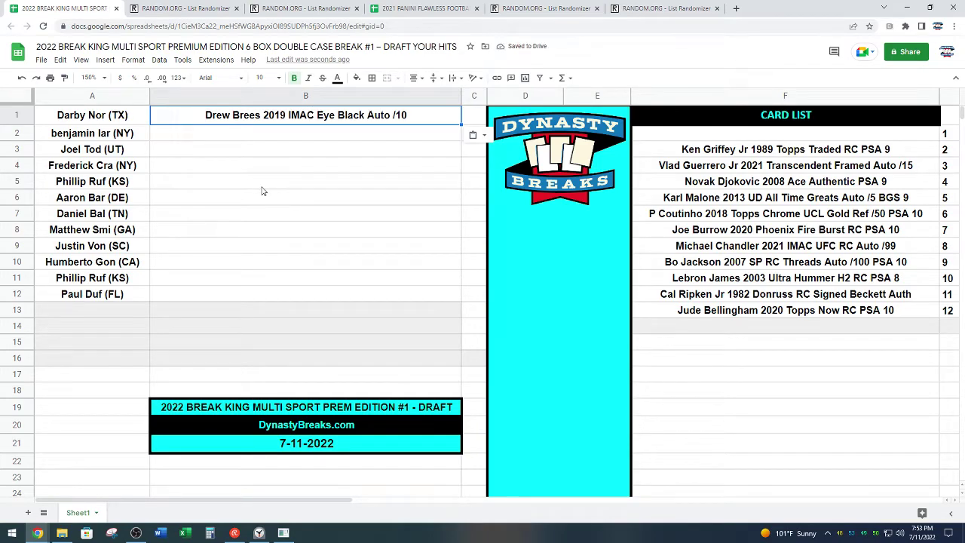
Restart the 2-minute countdown in Alarms & Clock for the second participant's turn, and pause it just before time runs out.
click(268, 134)
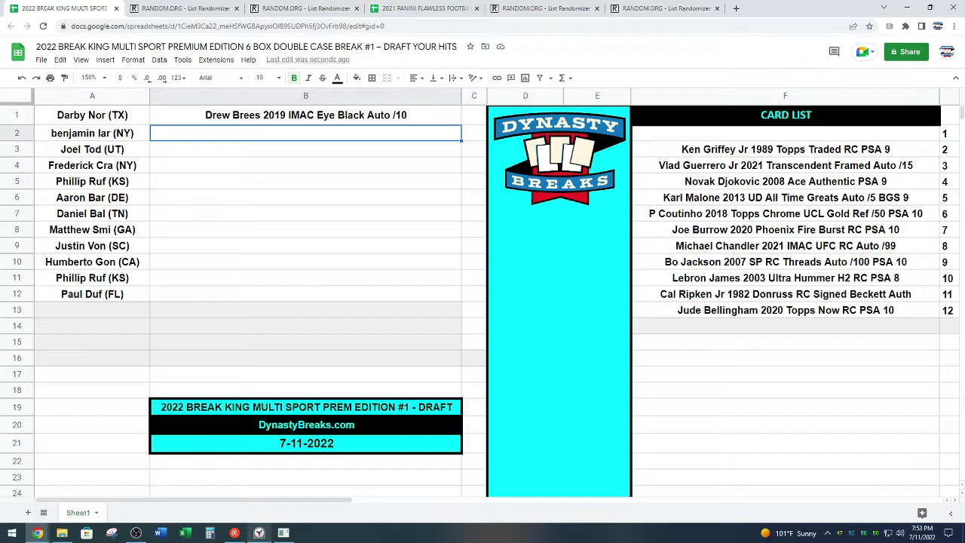
click(259, 533)
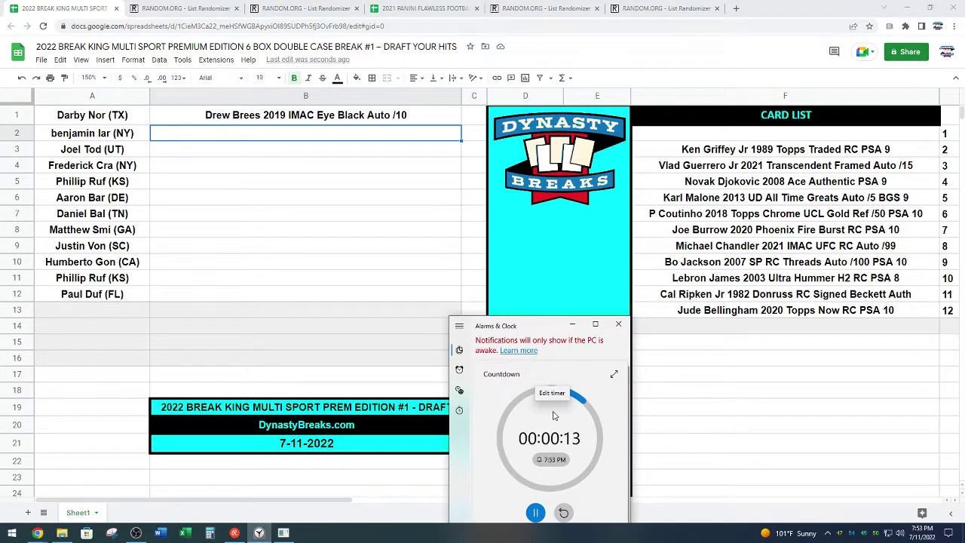
click(563, 513)
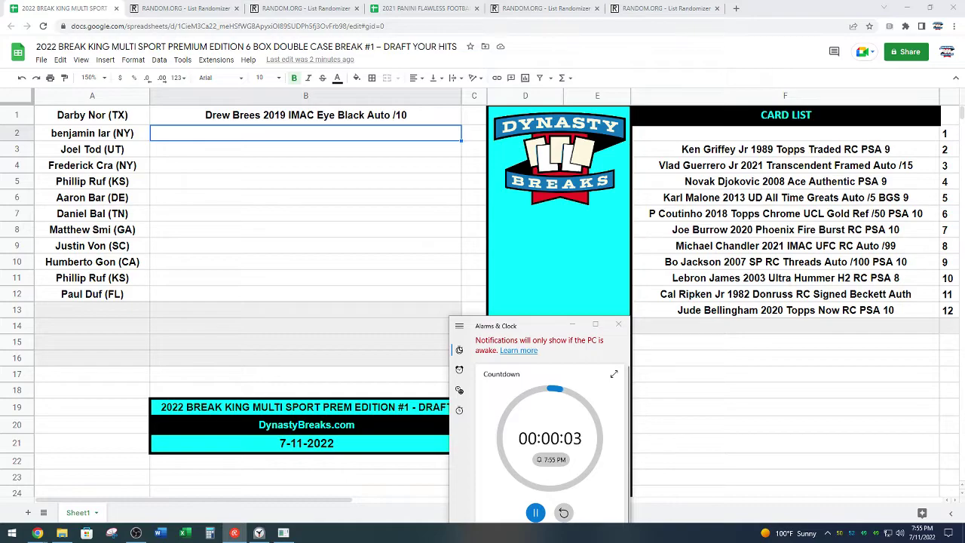
click(536, 513)
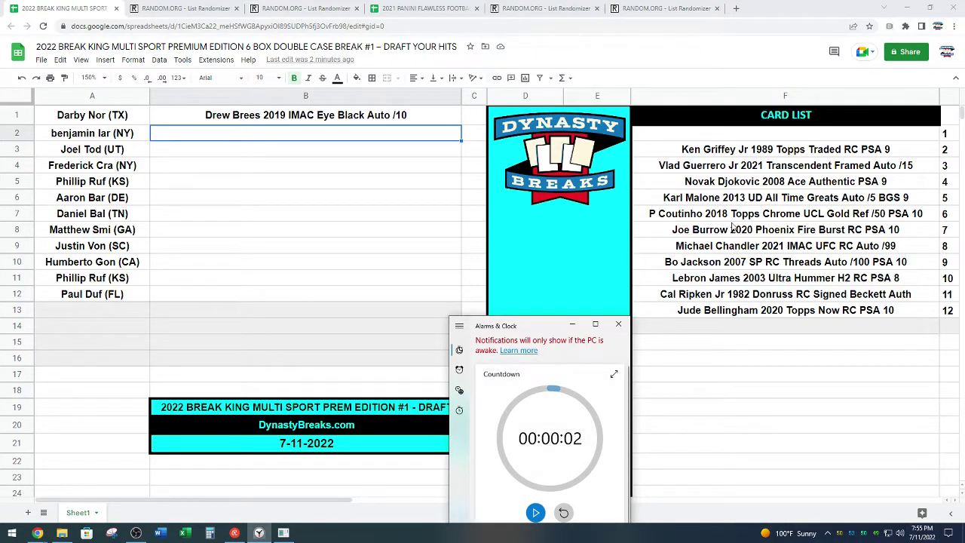
Move "Bo Jackson 2007 SP RC Threads Auto /100 PSA 10" from F10 to B2 as the second participant's pick.
click(727, 264)
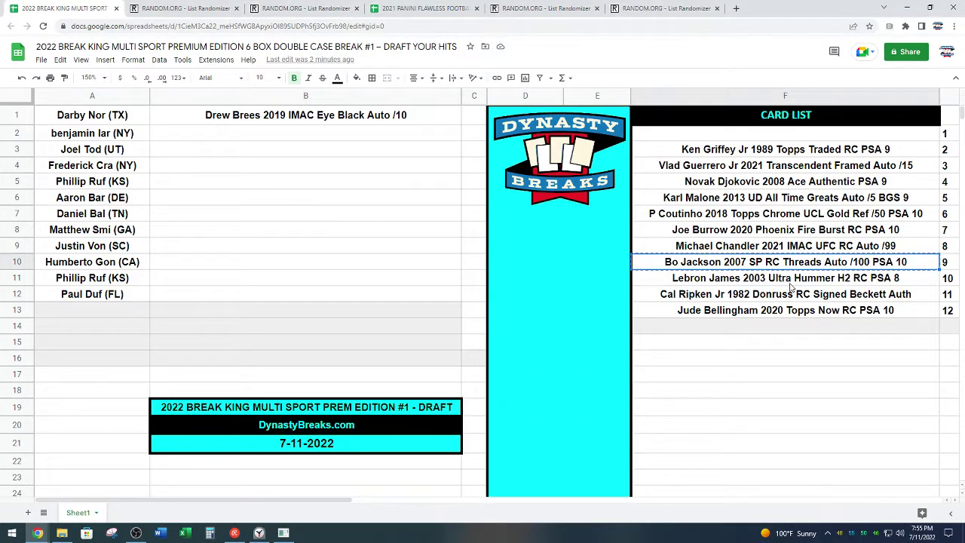
click(327, 141)
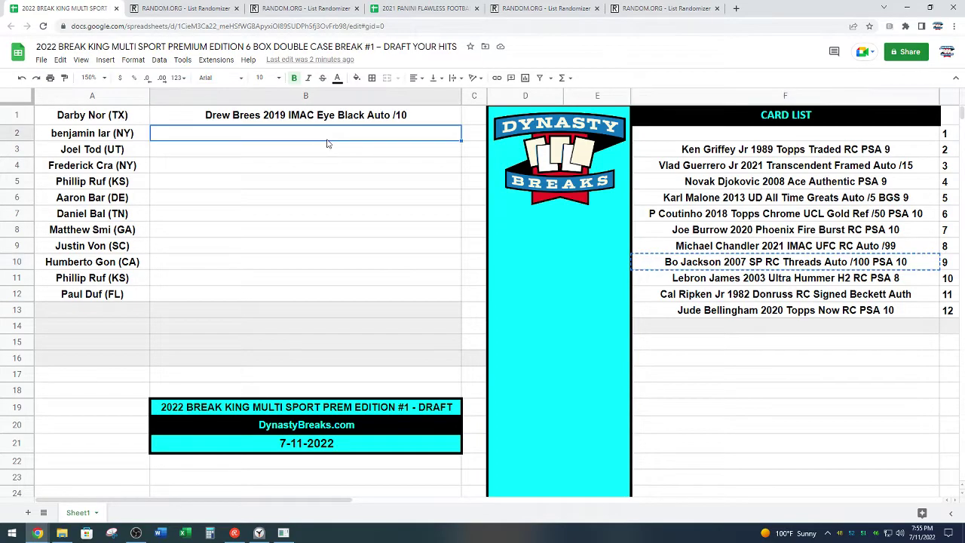
key(ctrl+v)
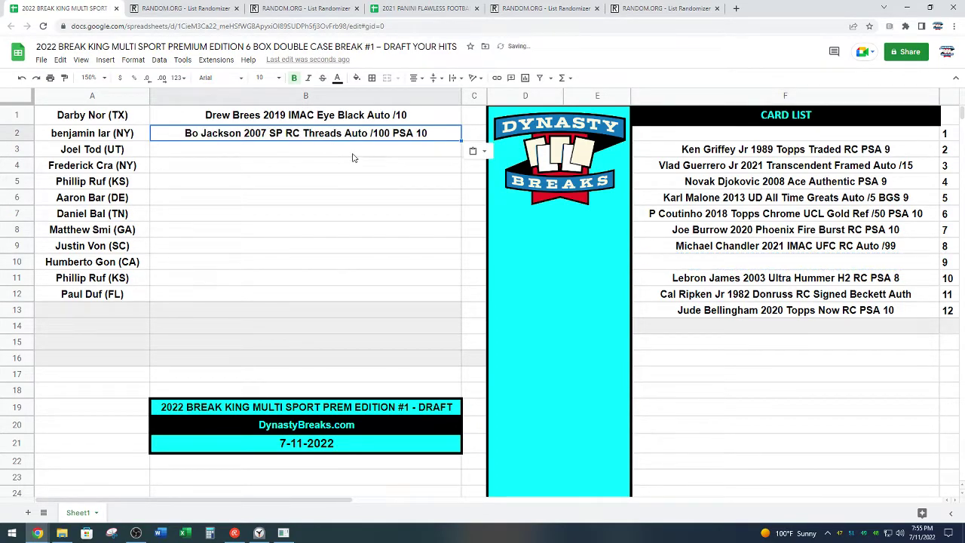
click(352, 155)
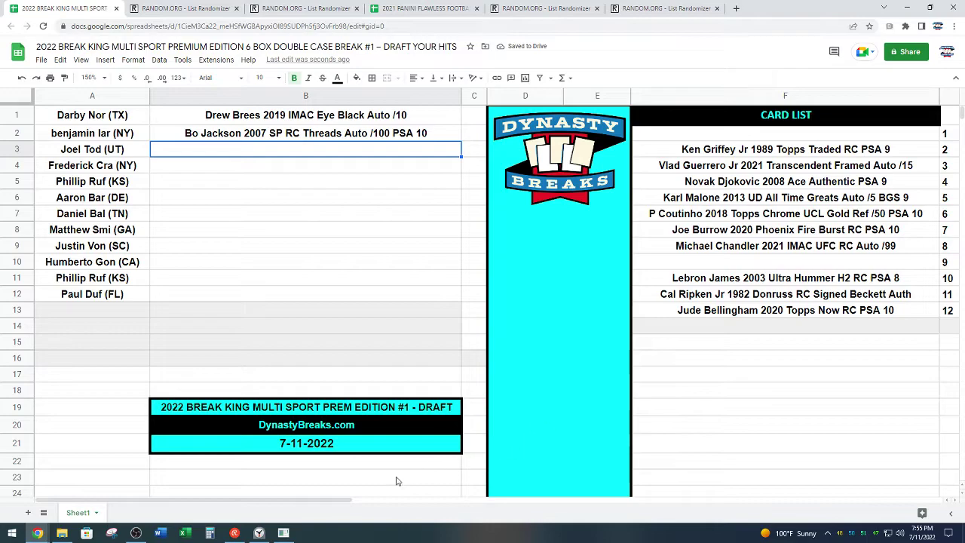
Restart the countdown timer, and move "Joe Burrow 2020 Phoenix Fire Burst RC PSA 10" from F8 to B3 as the third participant's pick.
click(259, 533)
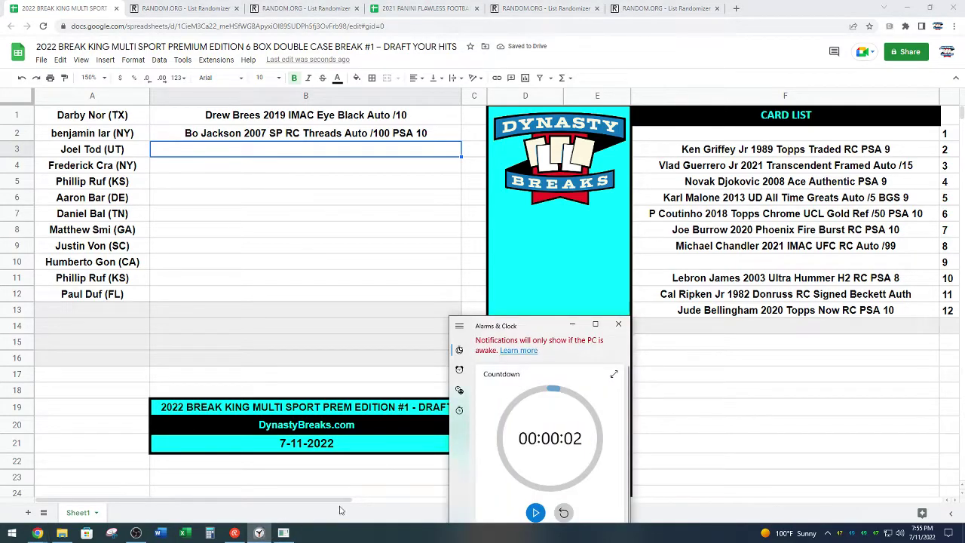
click(536, 514)
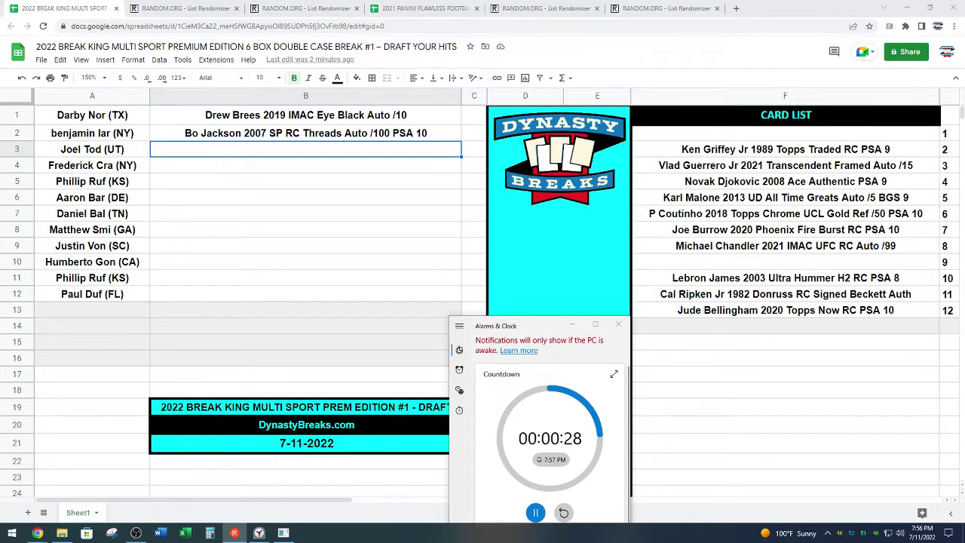
click(803, 233)
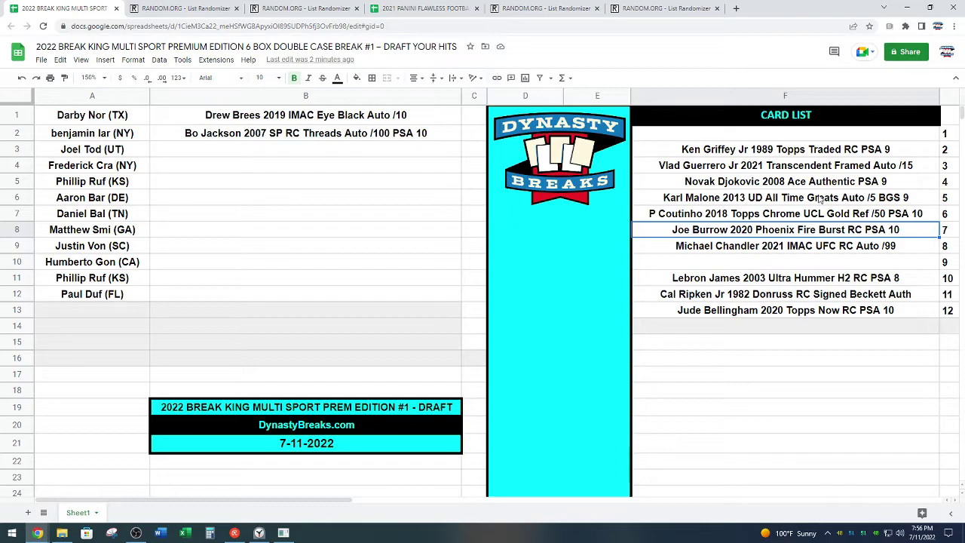
click(402, 151)
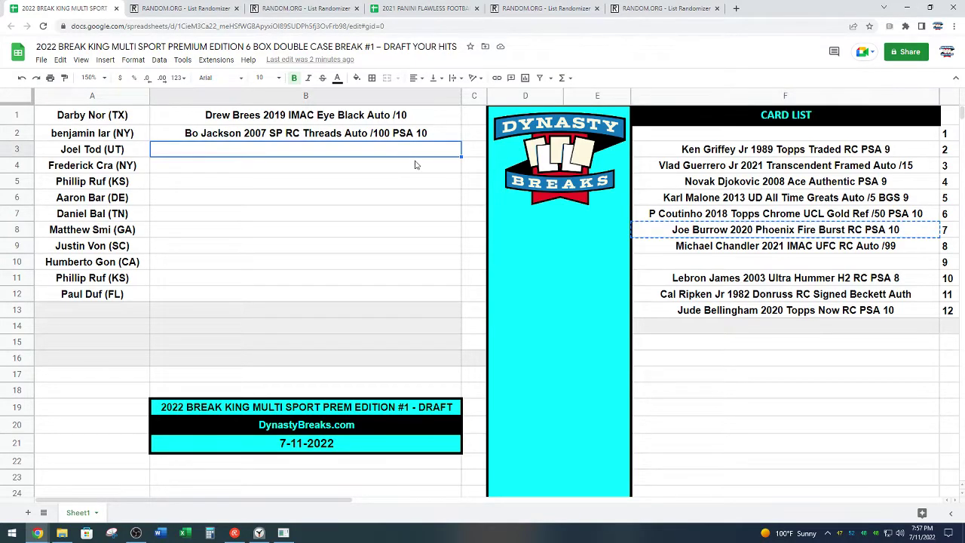
key(ctrl+v)
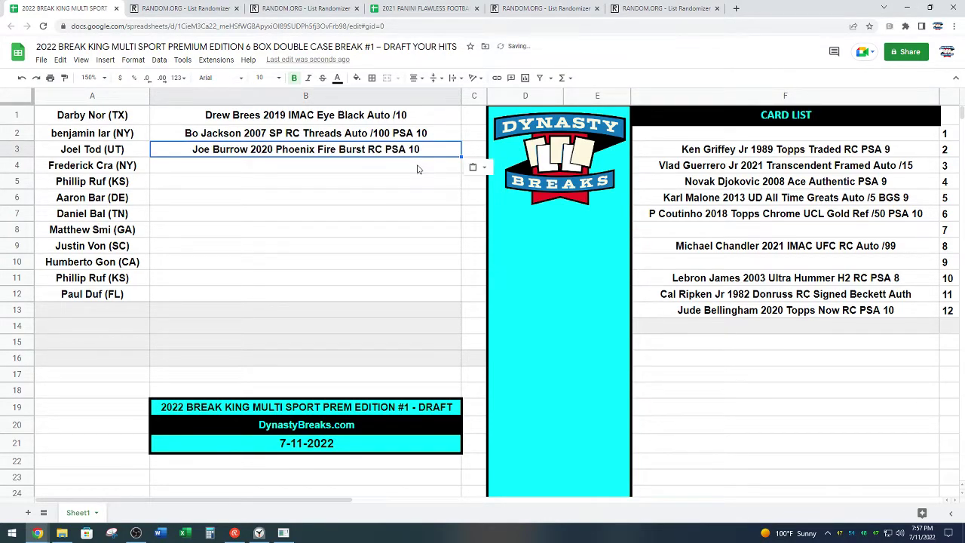
click(421, 171)
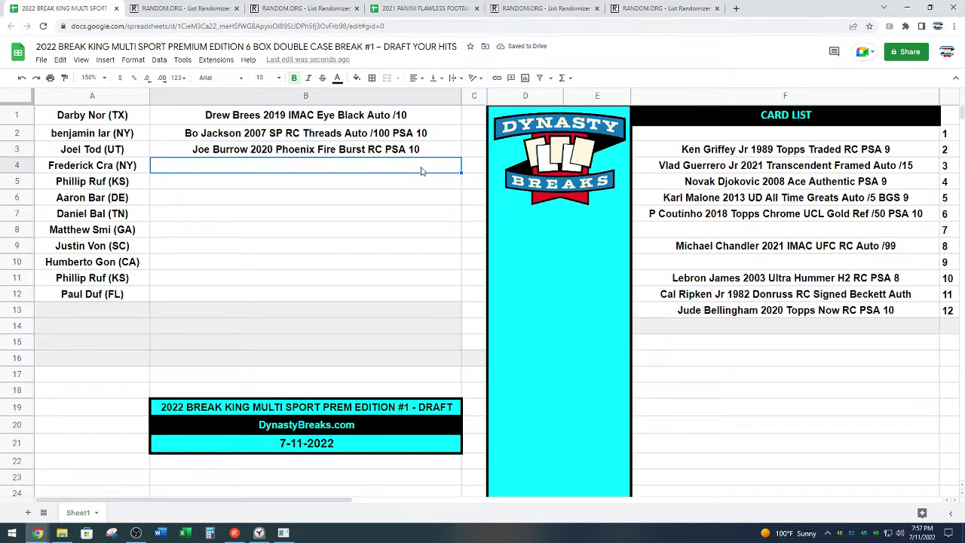
Run the countdown for the fourth participant and move "Lebron James 2003 Ultra Hummer H2 RC PSA 8" from F11 to B4.
click(259, 533)
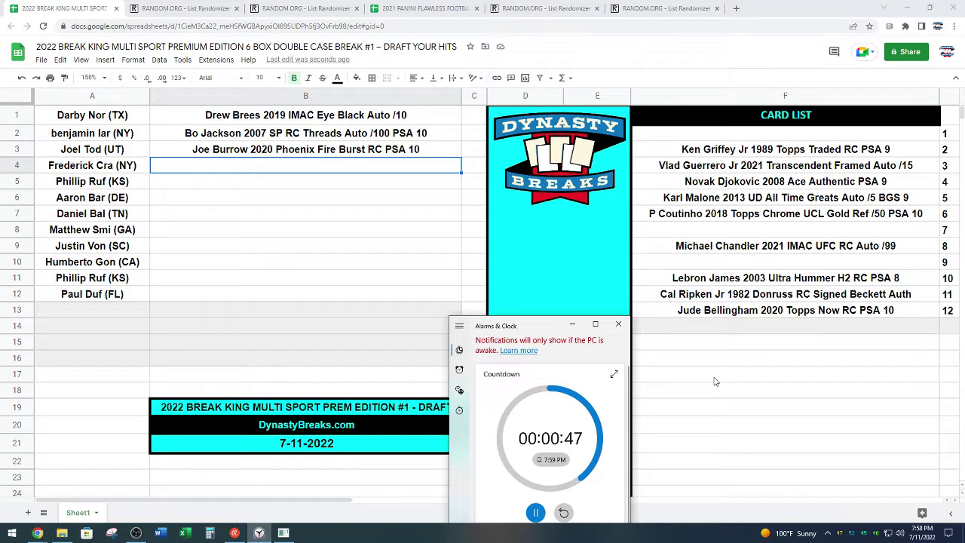
click(699, 283)
key(ctrl+c)
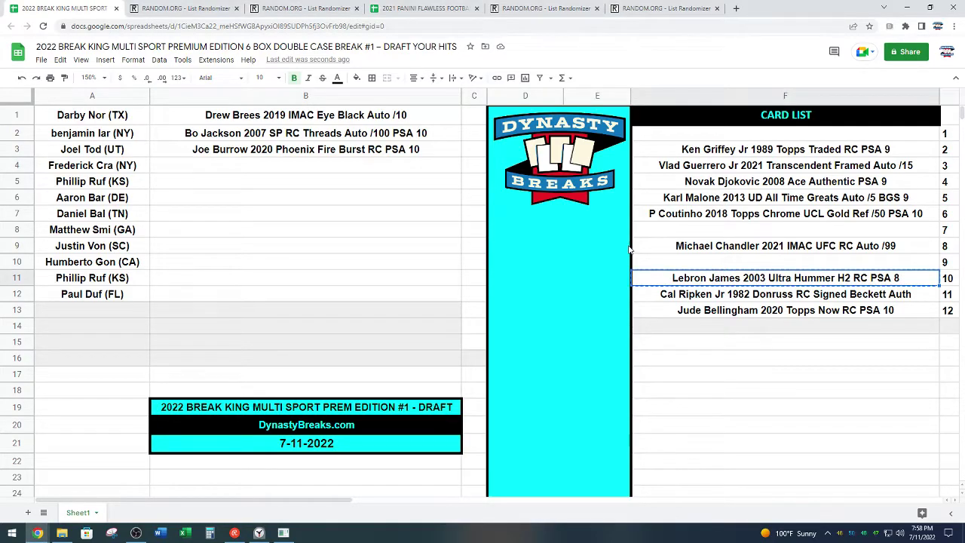
click(345, 171)
key(ctrl+v)
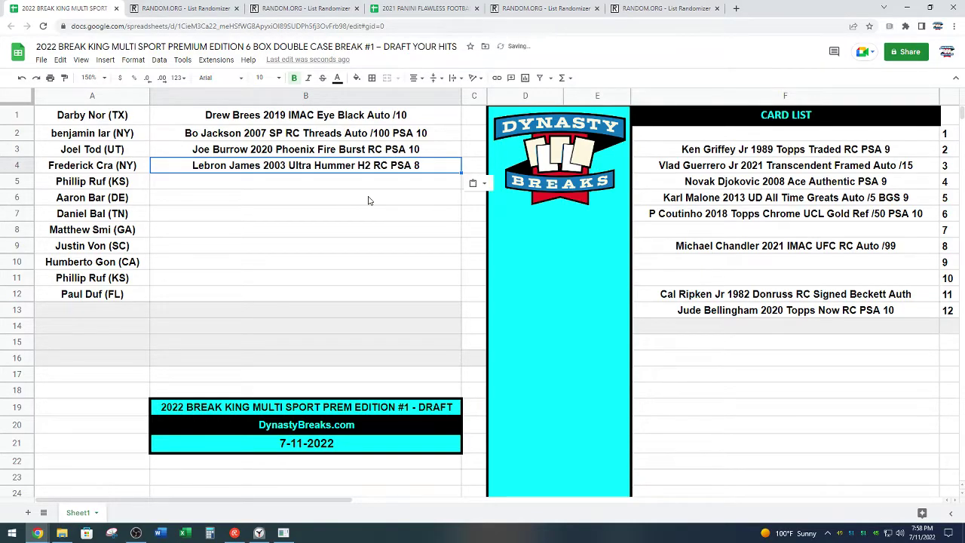
click(357, 189)
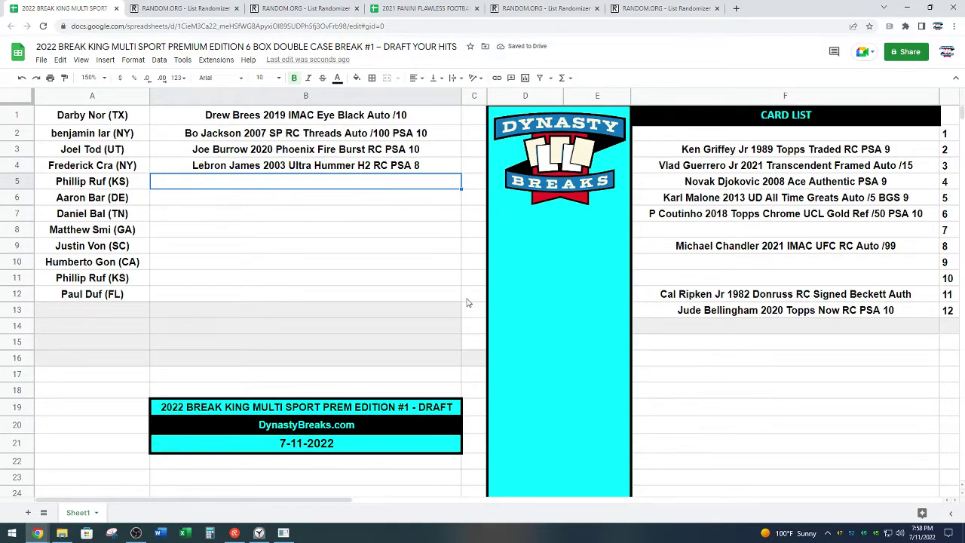
Restart the 2-minute countdown for the fifth participant's turn, let it run out and dismiss the timer notification.
click(259, 533)
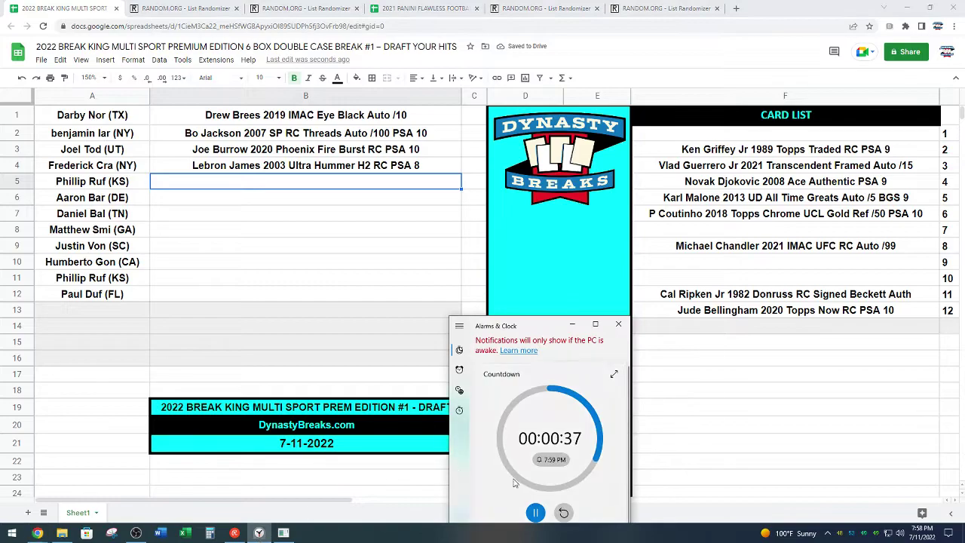
click(563, 513)
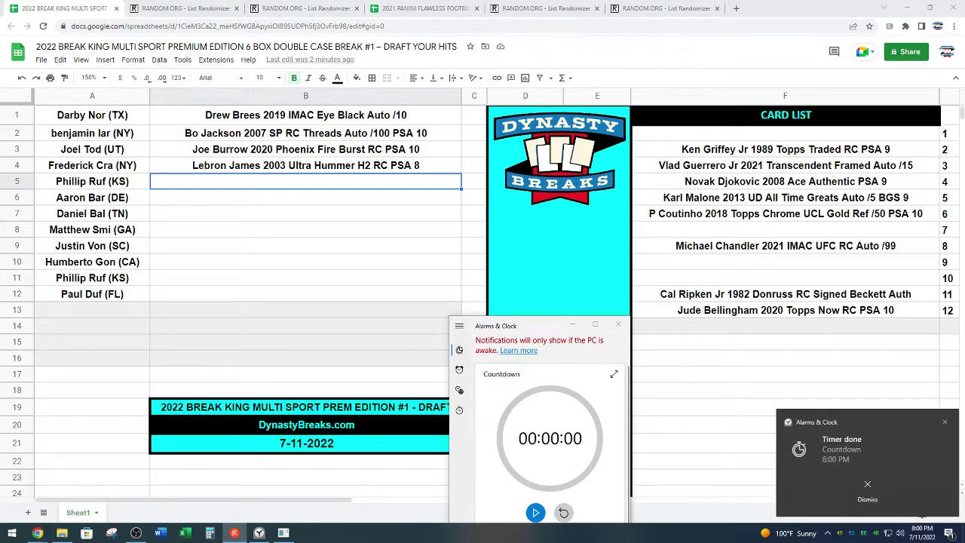
click(866, 494)
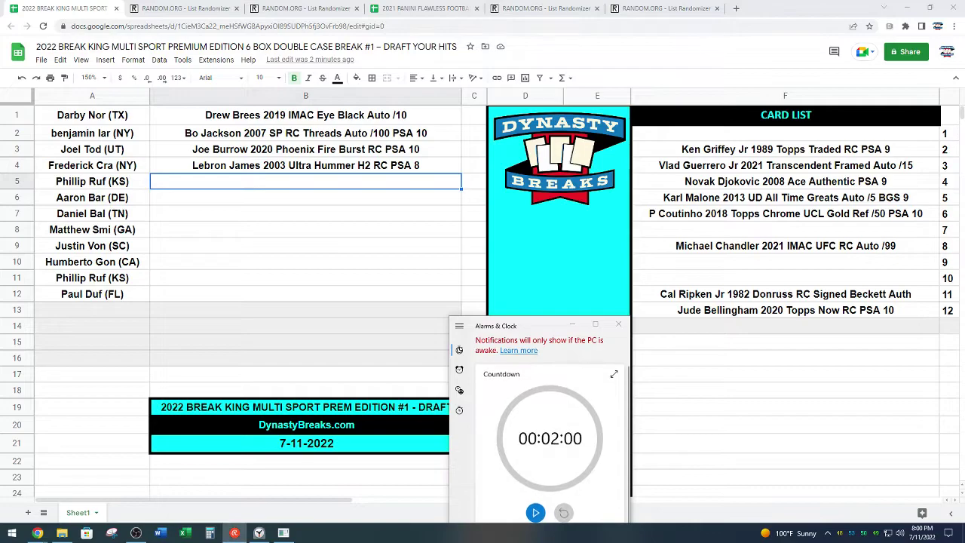
Close the card list's gaps by moving the Michael Chandler card to F8 and the Cal Ripken Jr and Jude Bellingham cards to F9:F10.
key(alt+Tab)
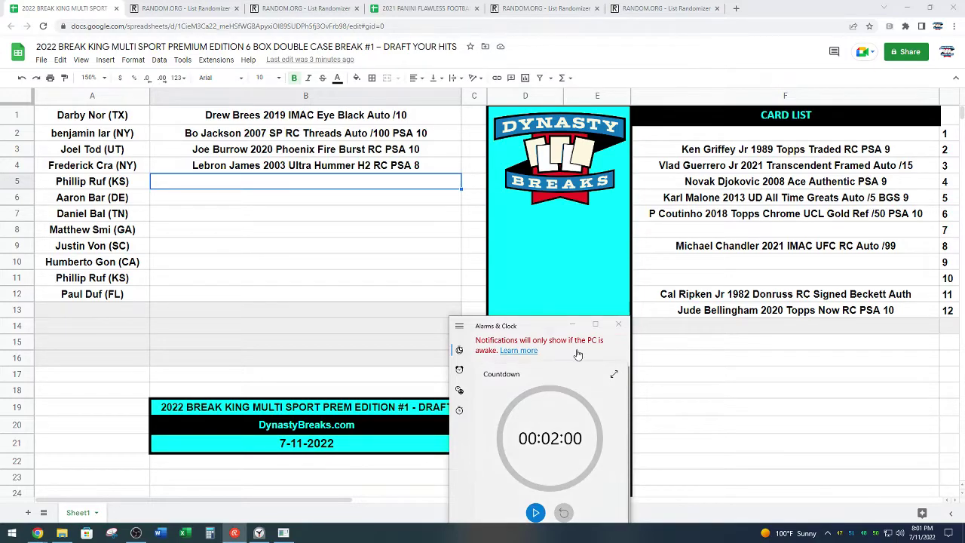
click(801, 249)
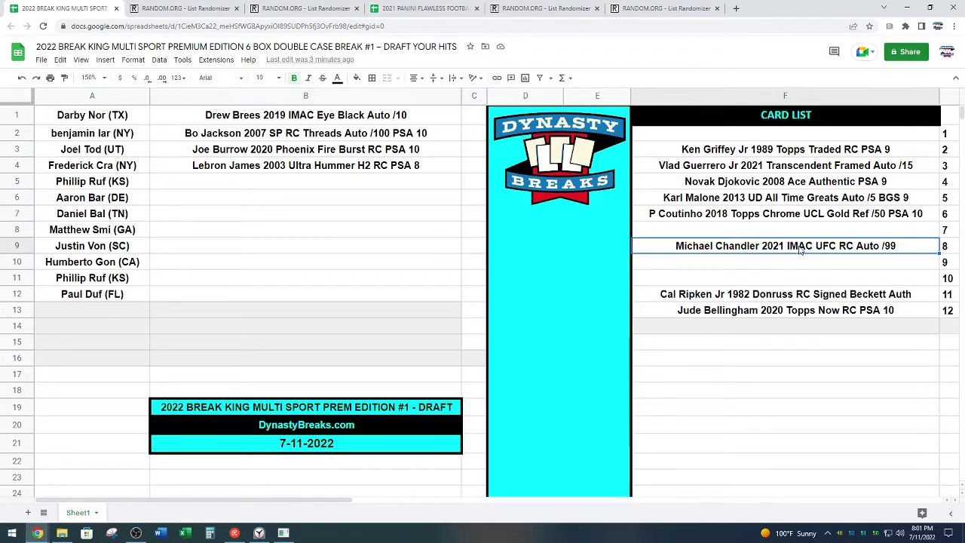
key(ctrl+c)
click(796, 230)
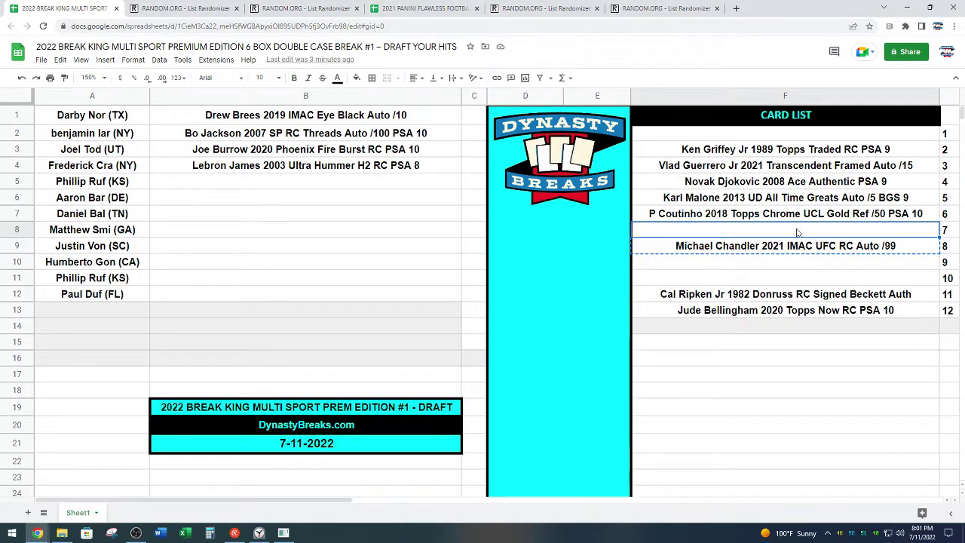
key(ctrl+v)
drag(779, 310, 782, 294)
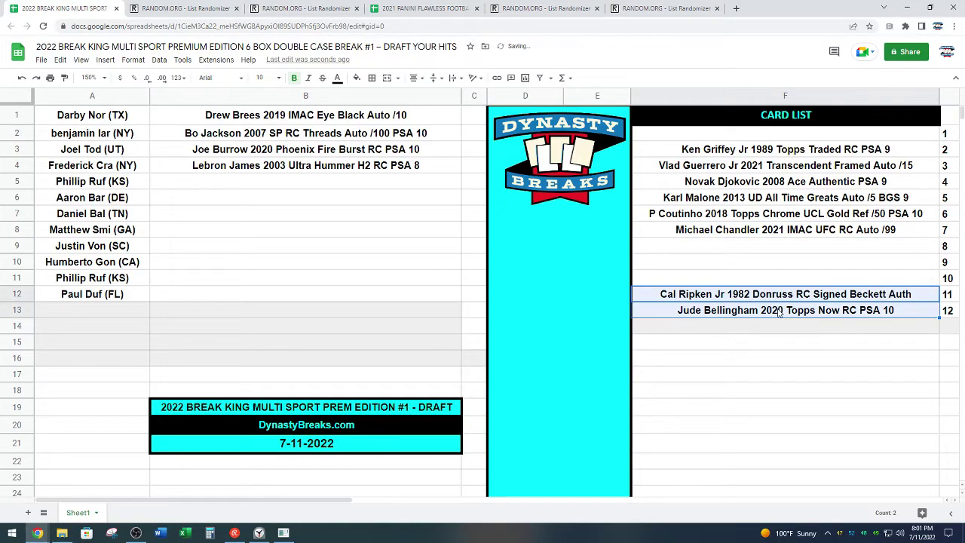
key(ctrl+x)
click(770, 247)
key(ctrl+v)
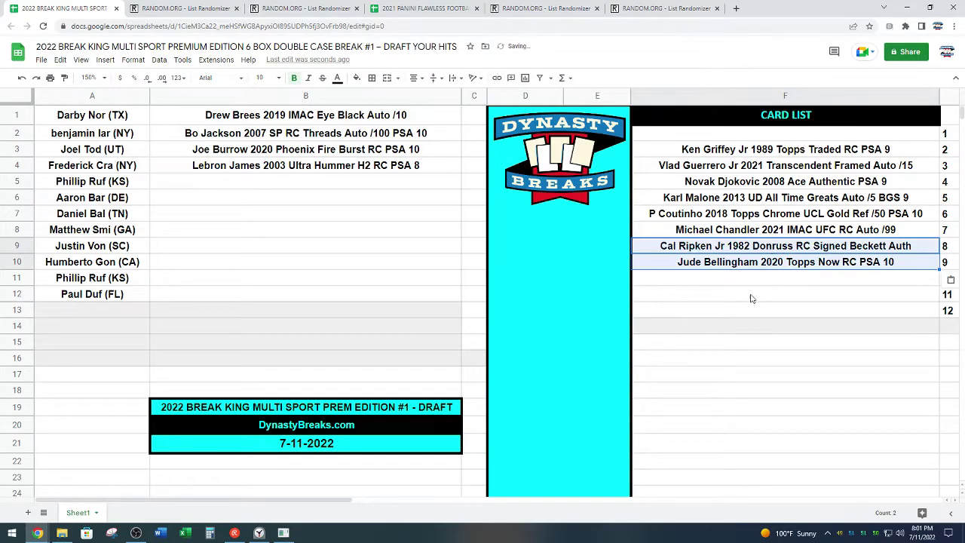
click(622, 320)
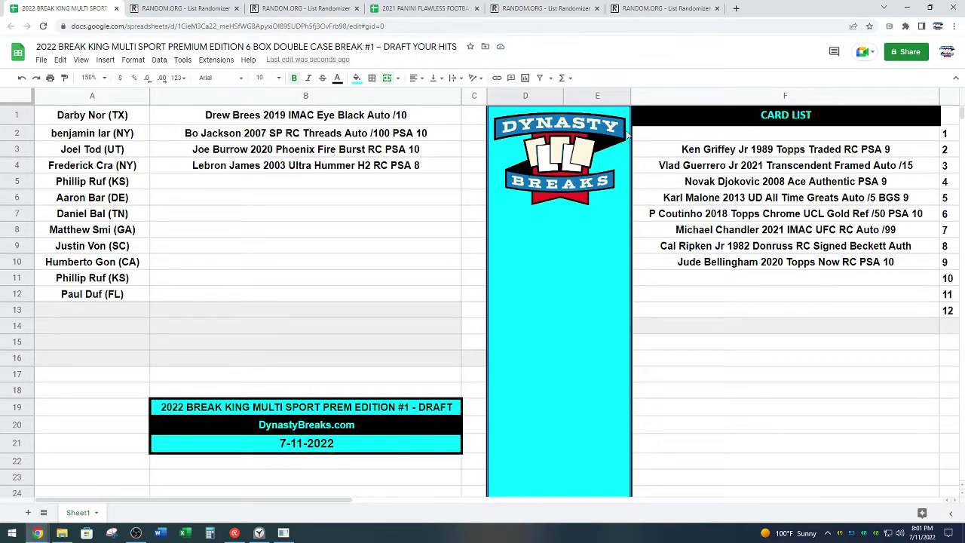
Copy the remaining cards in F3:F10 and paste them as list items into the empty RANDOM.ORG List Randomizer form.
click(705, 152)
drag(705, 156, 701, 183)
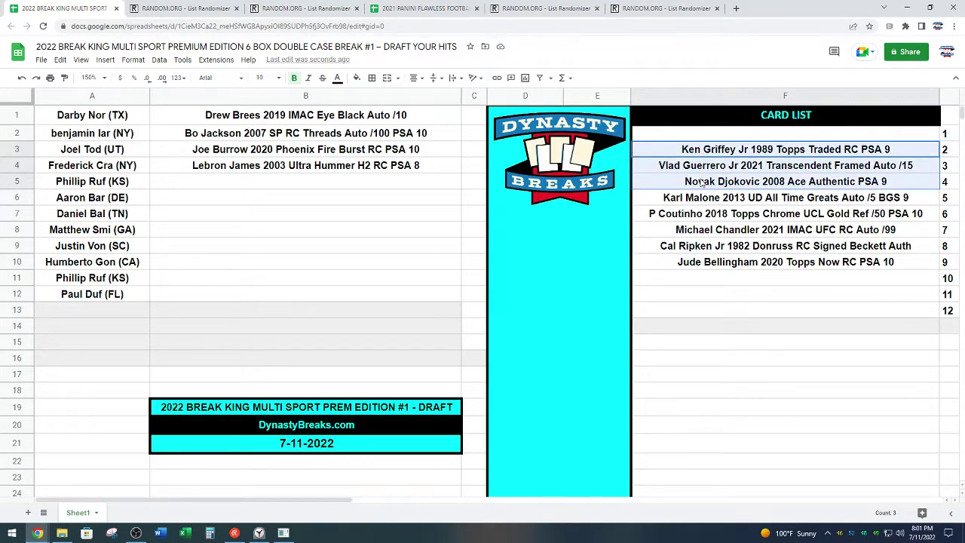
drag(702, 183, 708, 265)
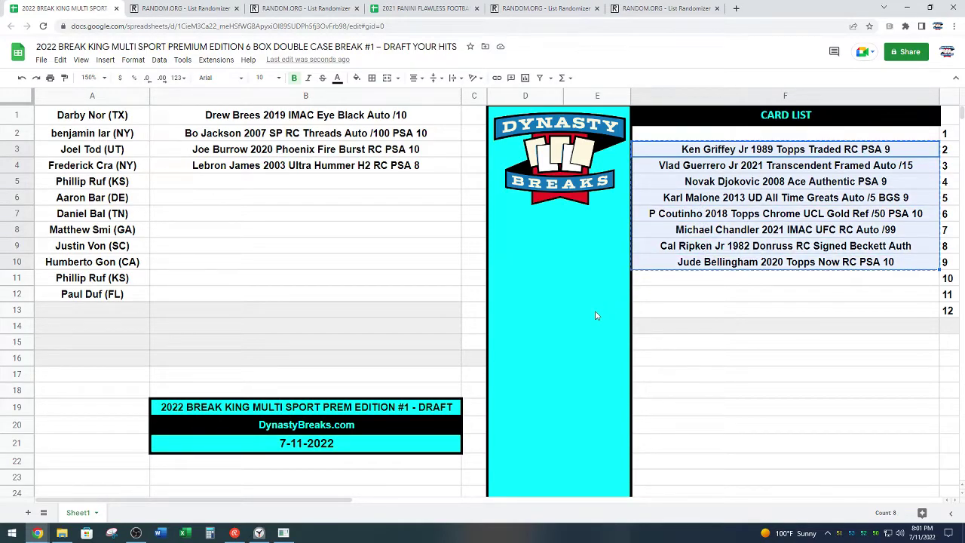
key(ctrl+c)
click(285, 11)
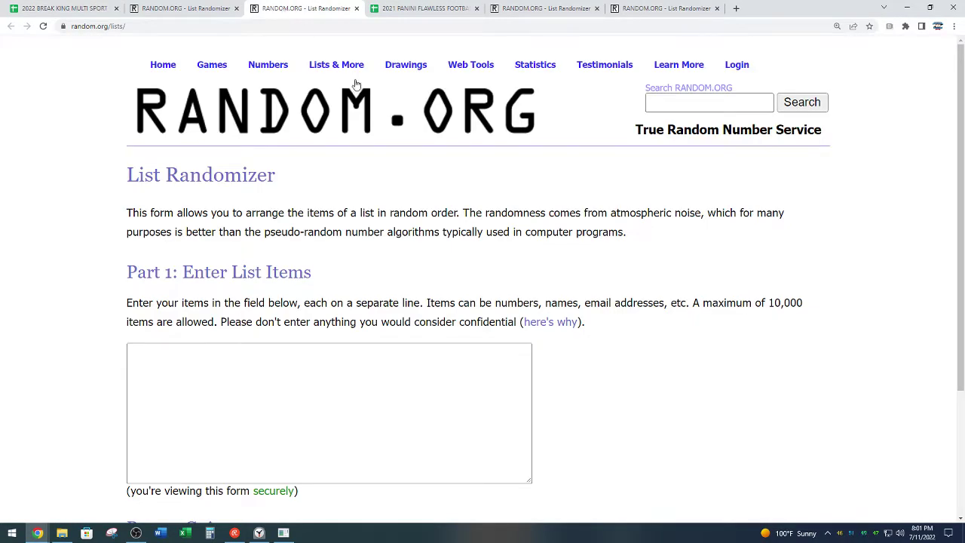
scroll(74, 222, down, 2)
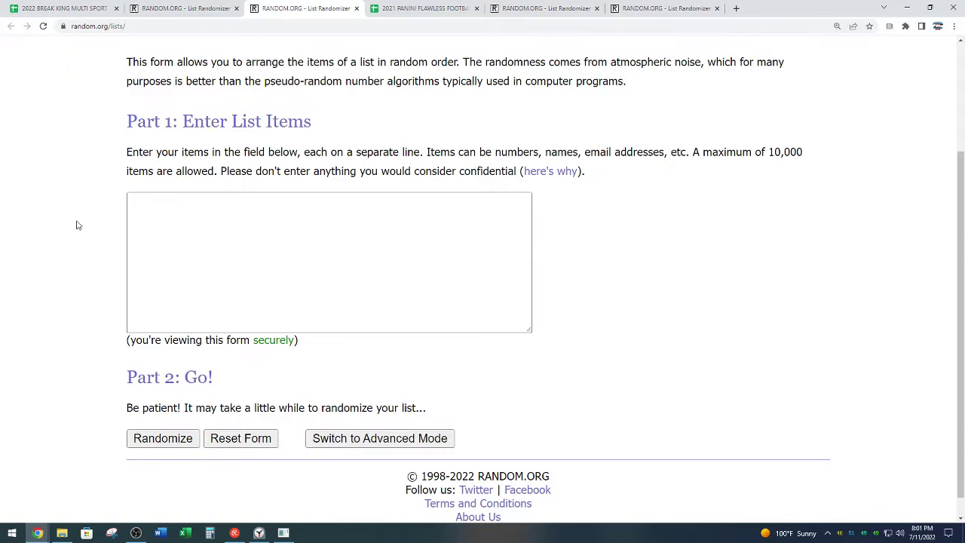
right_click(226, 242)
click(281, 323)
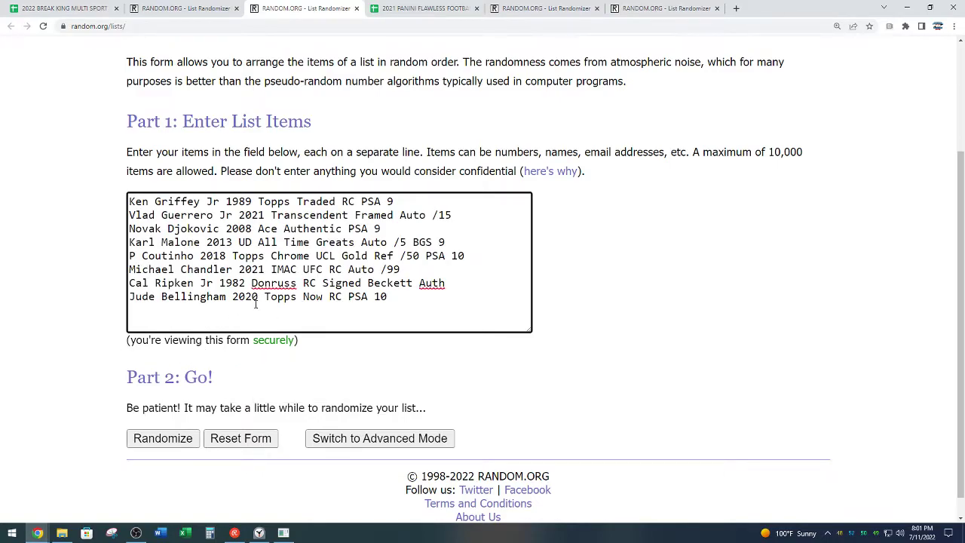
Randomize the pasted card list four times.
click(173, 442)
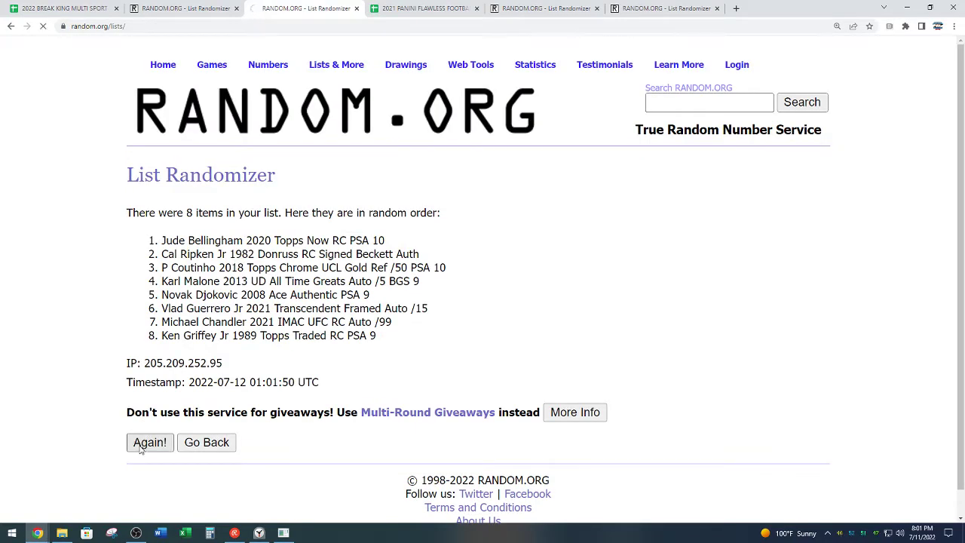
click(143, 446)
click(136, 473)
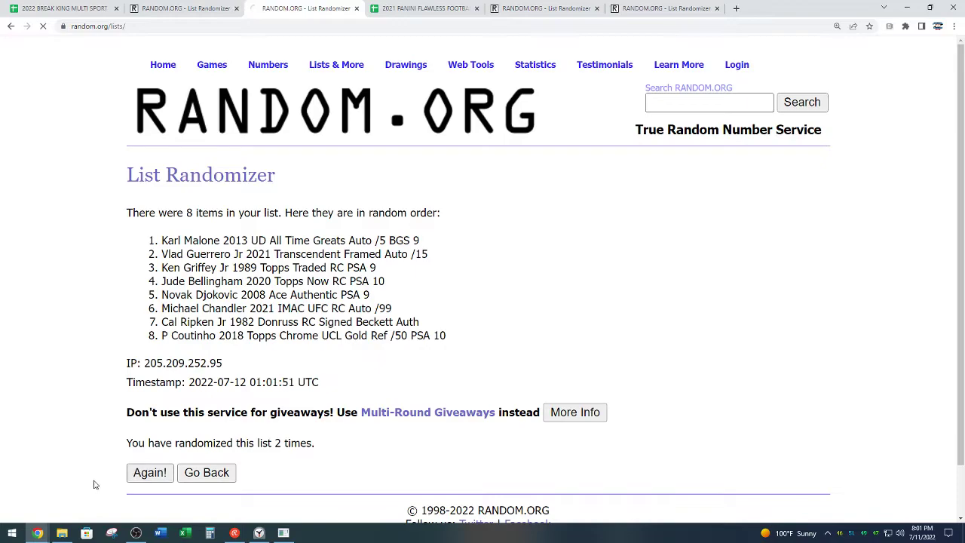
click(146, 474)
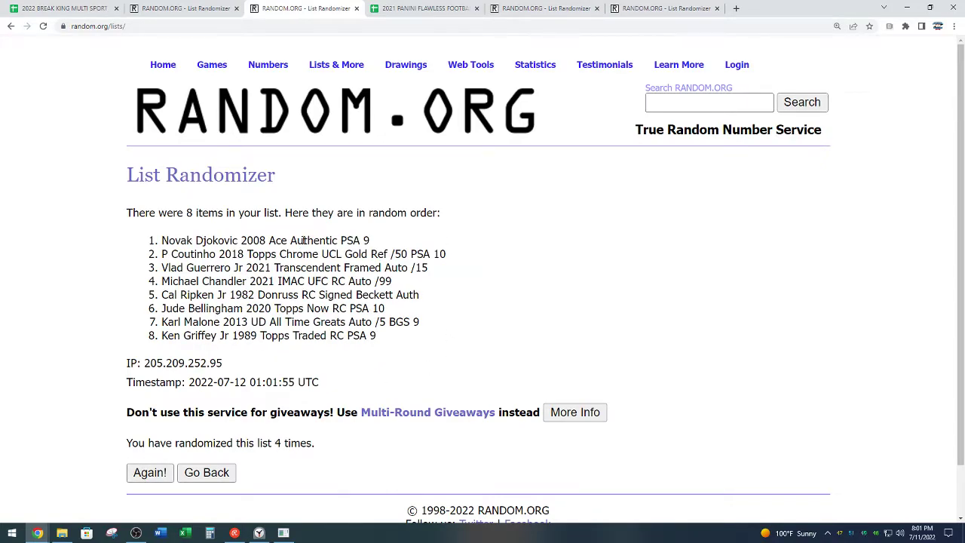
Highlight the top randomized result and the randomization count, then move the Novak Djokovic card in the draft sheet from F5 to B5.
triple_click(323, 240)
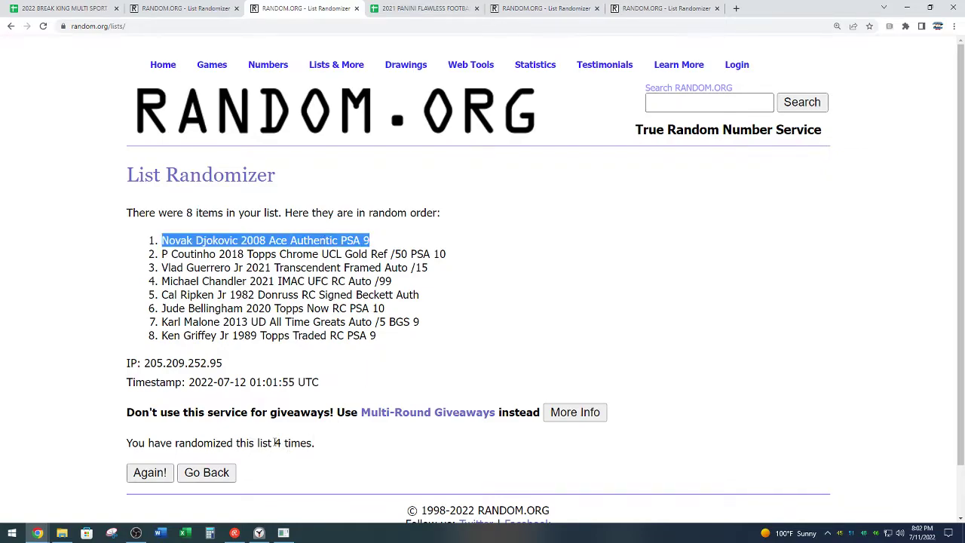
drag(274, 443, 316, 443)
click(64, 8)
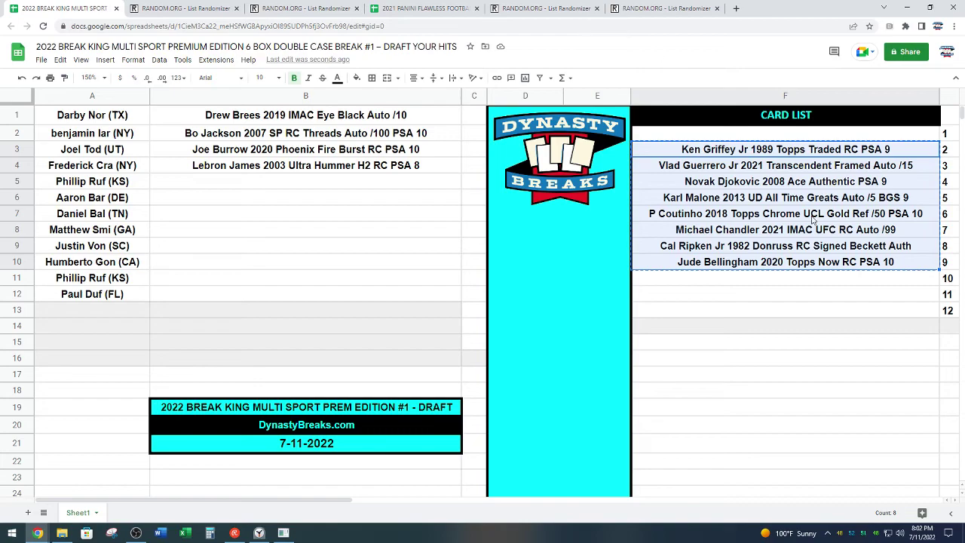
click(833, 302)
click(795, 184)
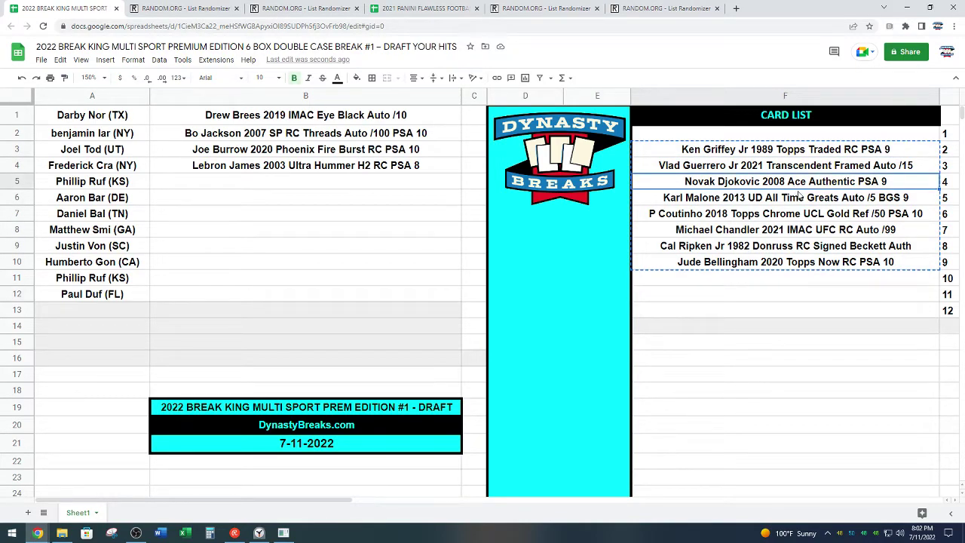
key(ctrl+c)
click(339, 189)
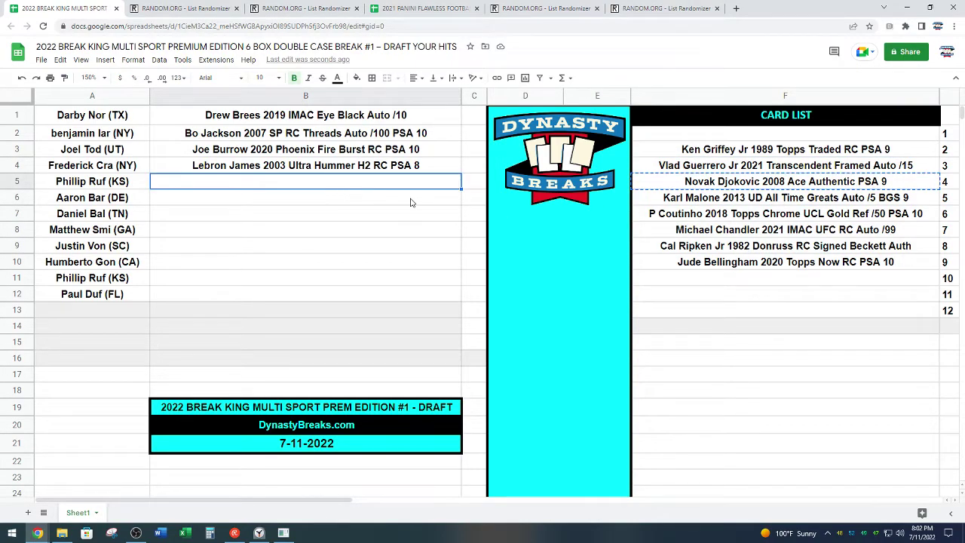
key(ctrl+v)
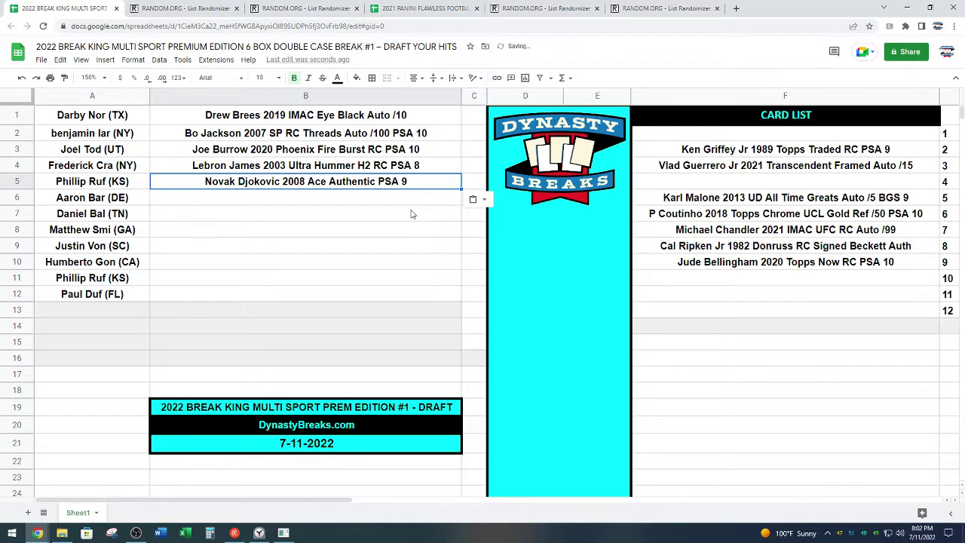
Restart the 2-minute countdown for the sixth participant's turn and move the Vlad Guerrero Jr card from F4 to B6.
click(362, 203)
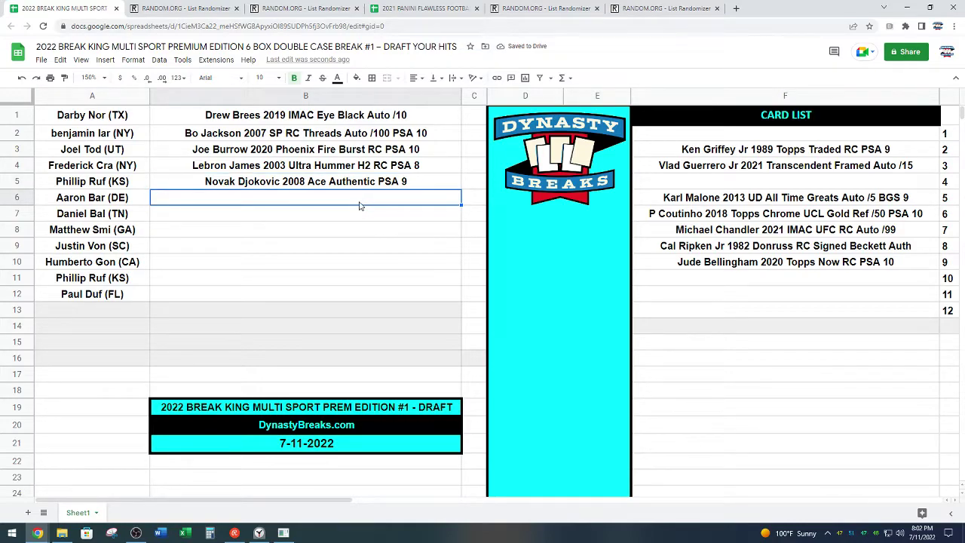
click(260, 533)
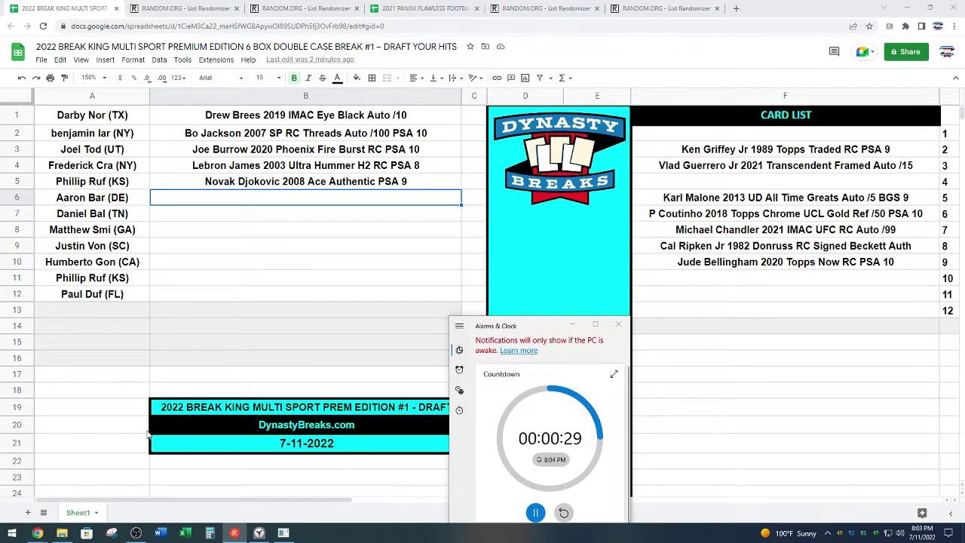
click(699, 168)
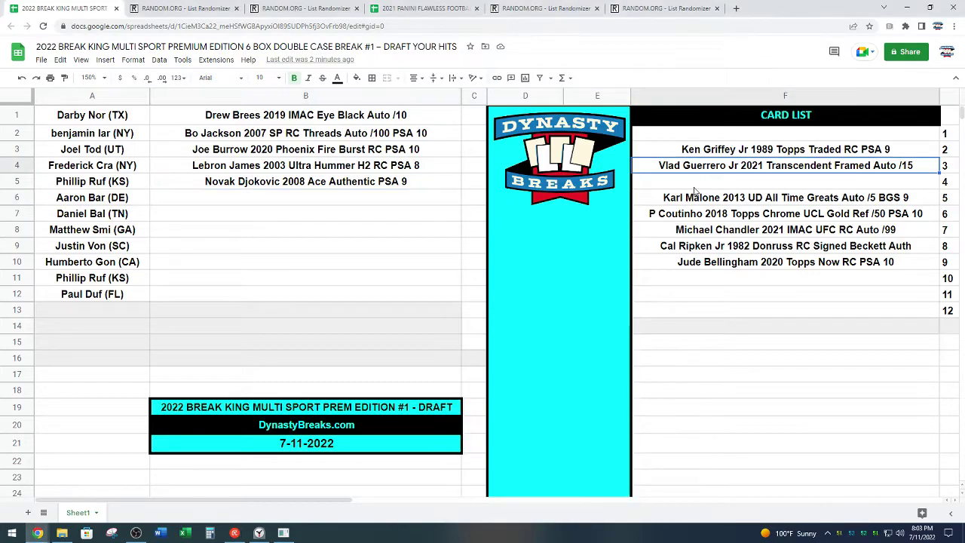
key(ctrl+c)
click(264, 200)
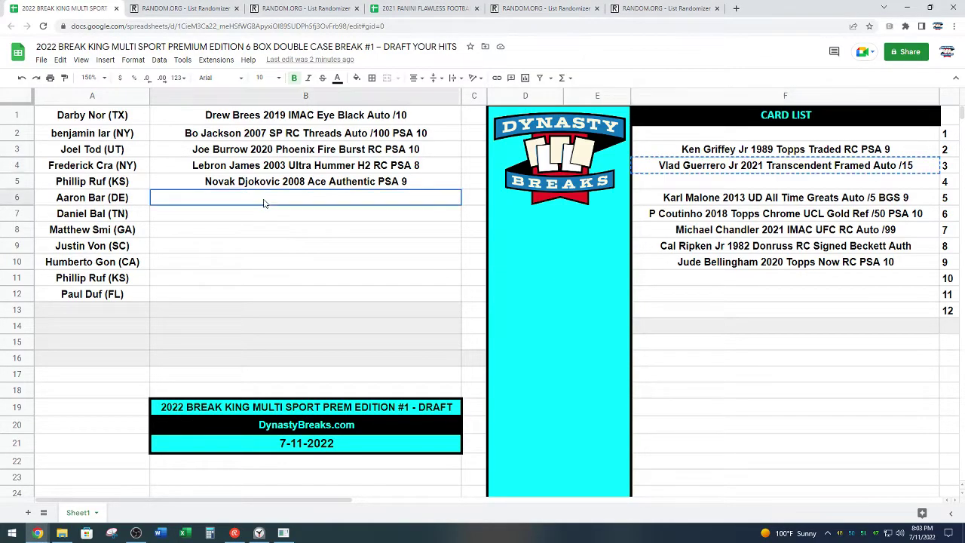
key(ctrl+v)
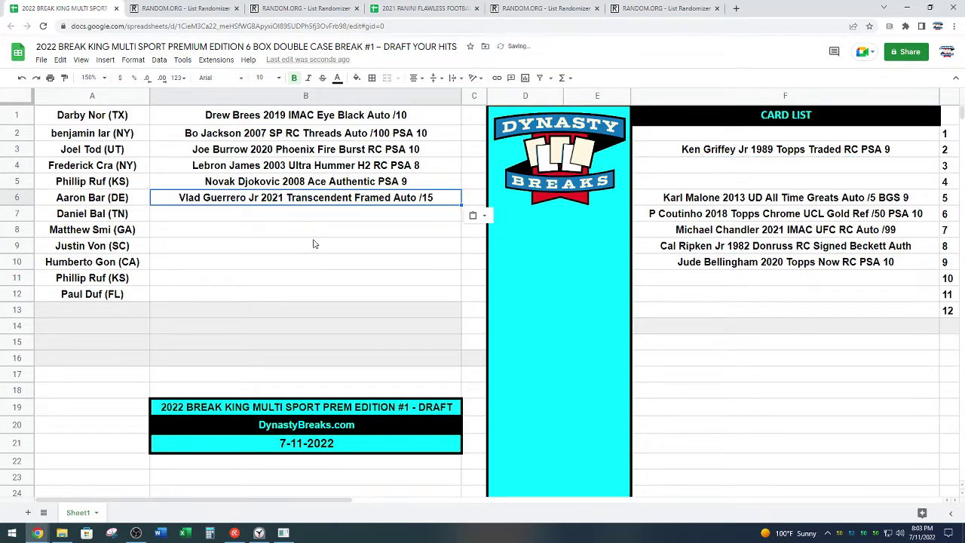
Restart the 2-minute countdown for the seventh participant's turn and move the Karl Malone card from F6 to B7.
click(307, 216)
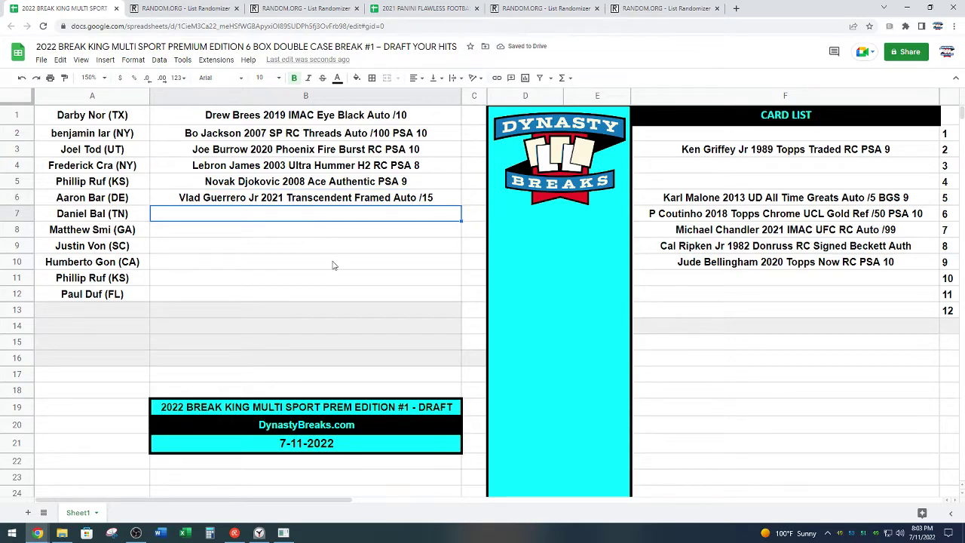
click(258, 533)
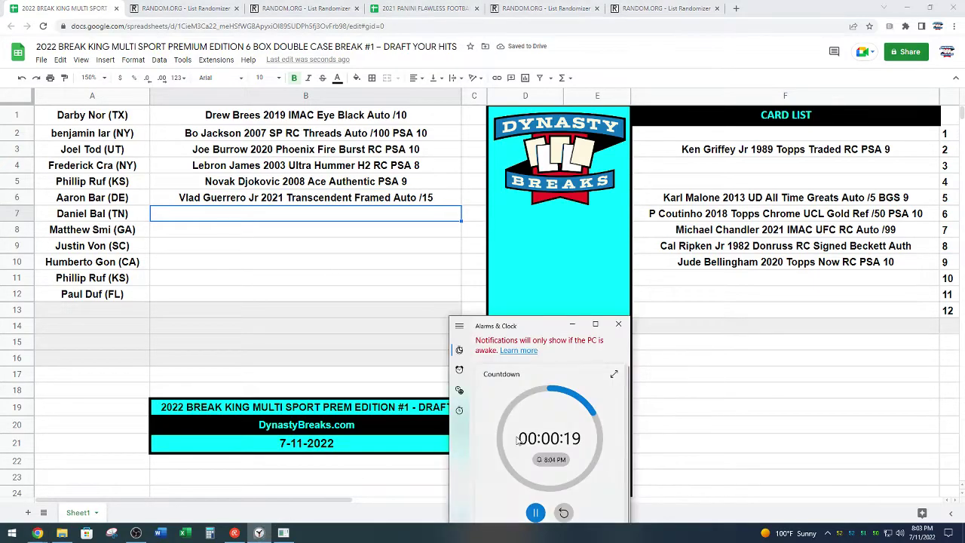
click(563, 513)
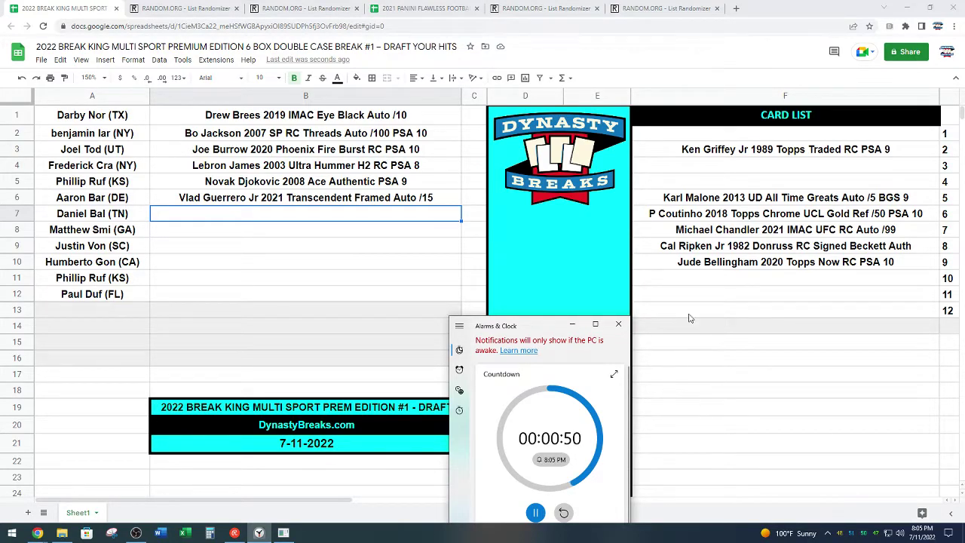
click(731, 201)
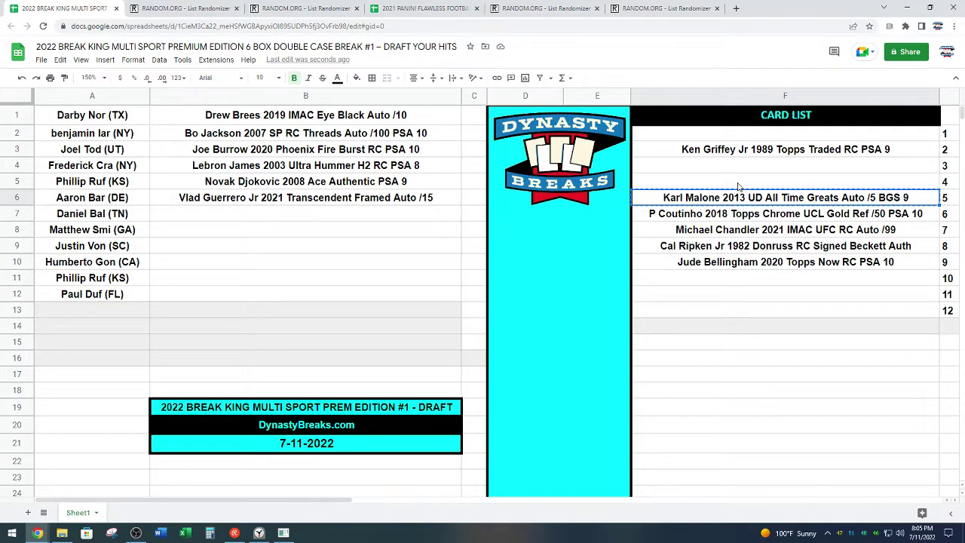
click(406, 217)
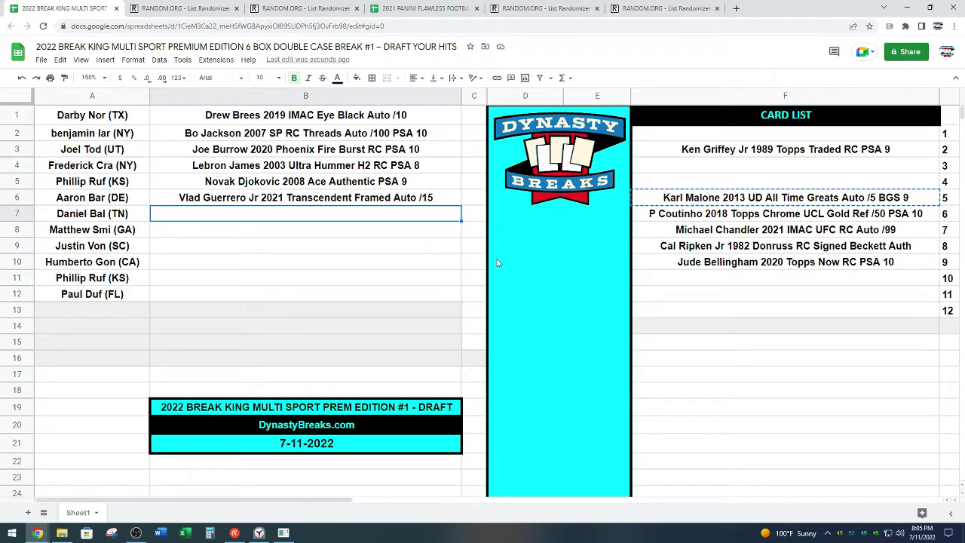
key(ctrl+v)
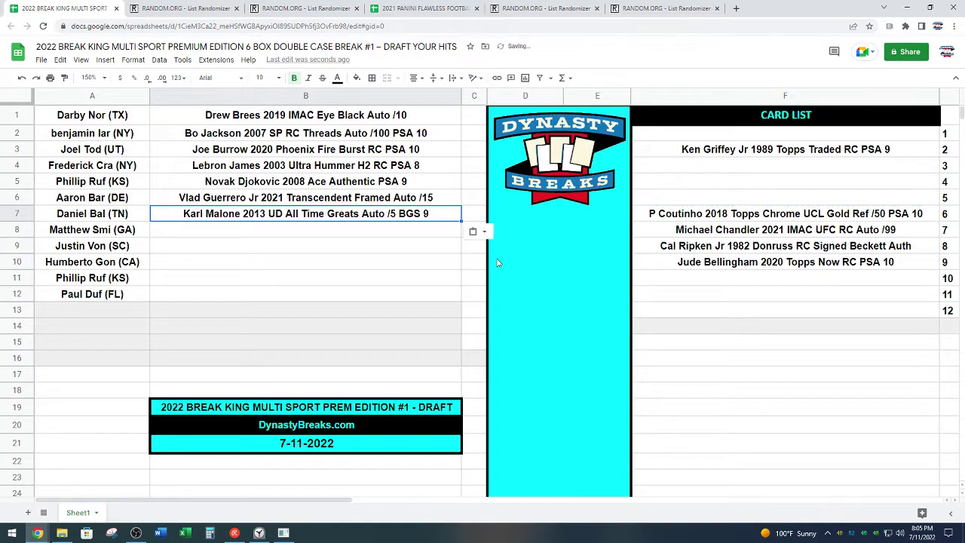
Restart the 2-minute countdown for the eighth participant's turn, let it run out, dismiss the timer notification and minimize the timer.
click(419, 232)
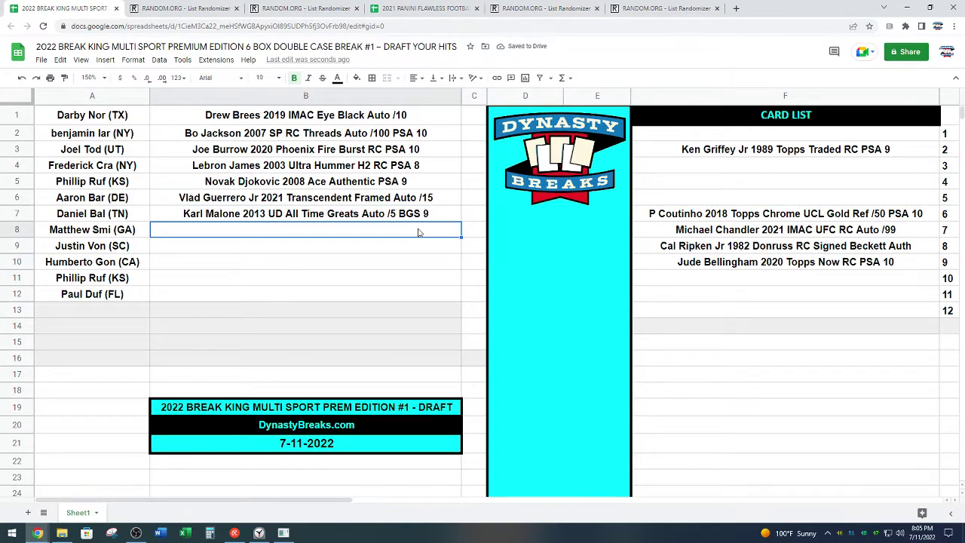
click(258, 533)
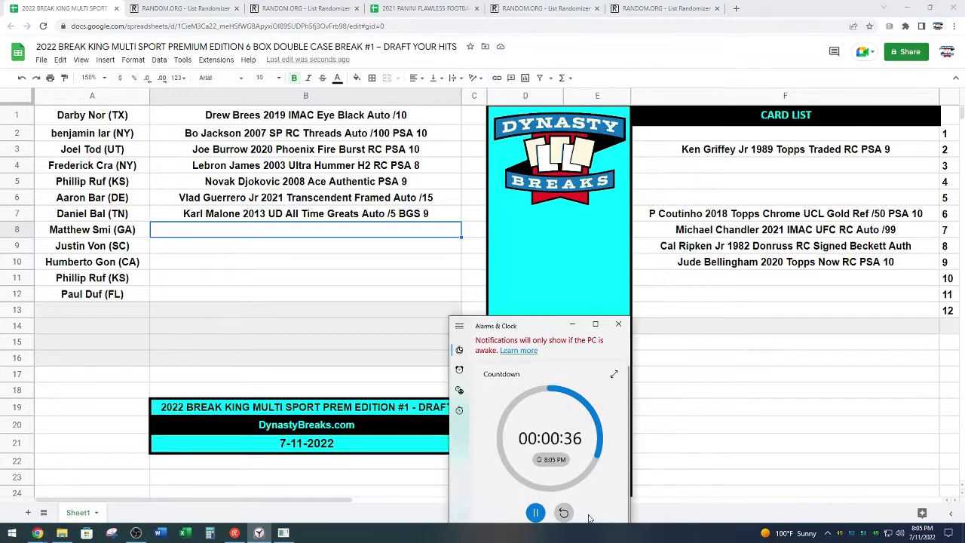
click(564, 514)
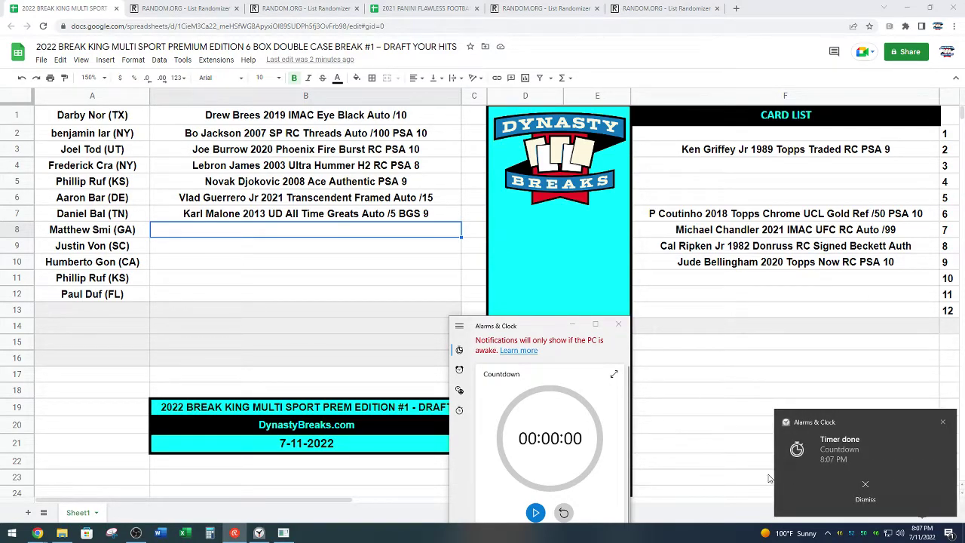
click(820, 493)
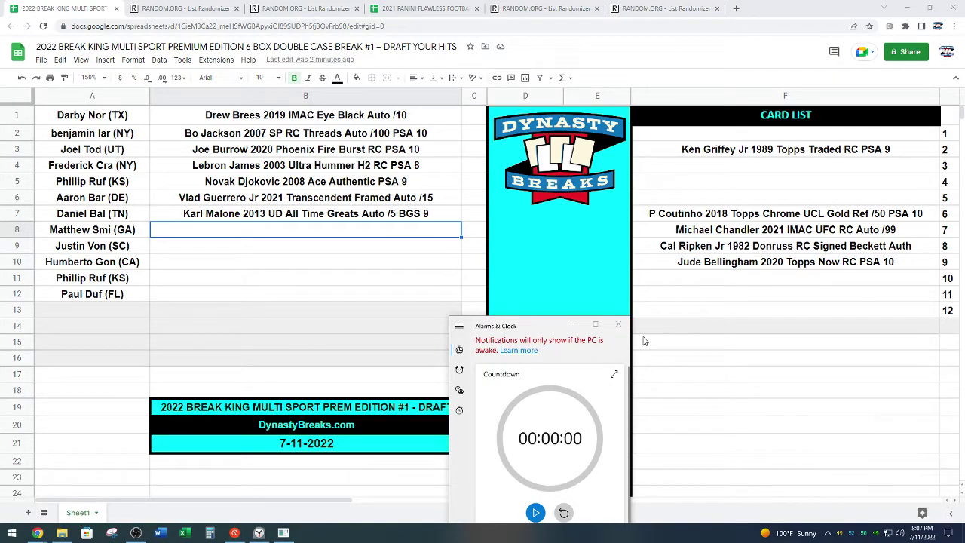
click(570, 330)
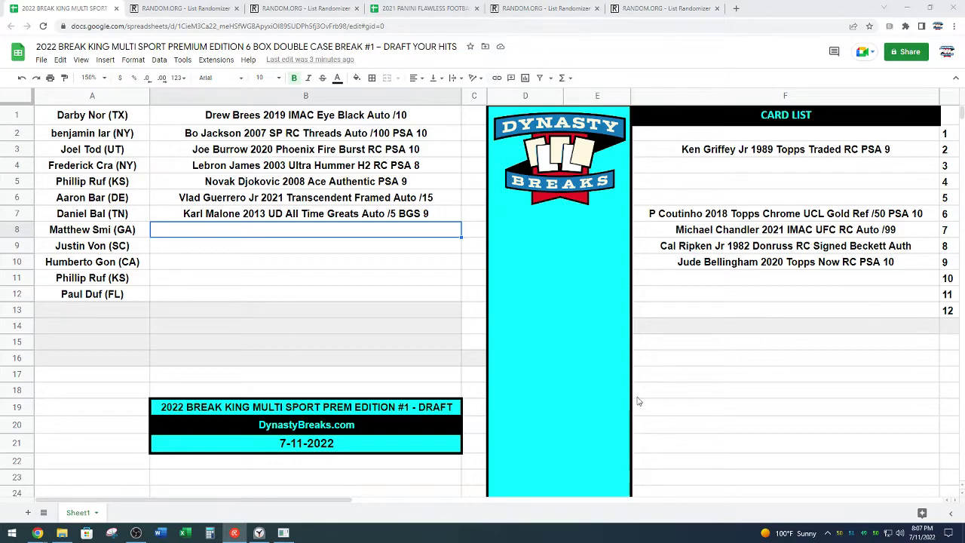
Close the gap in the card list by moving the Ken Griffey Jr card from F3 to F6.
click(740, 153)
drag(741, 161, 750, 198)
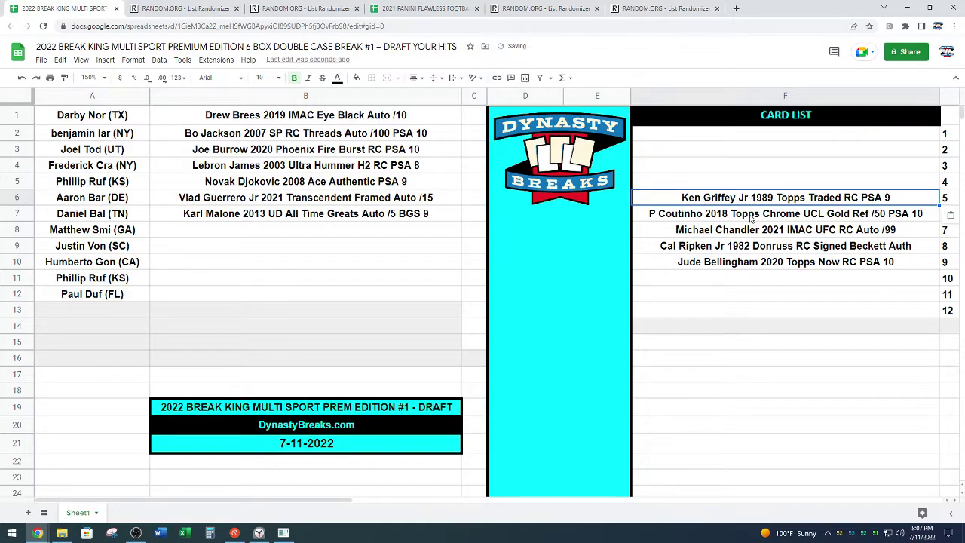
click(568, 306)
Assign the Cal Ripken Jr card to the eighth participant by moving it from F9 to B8.
click(706, 253)
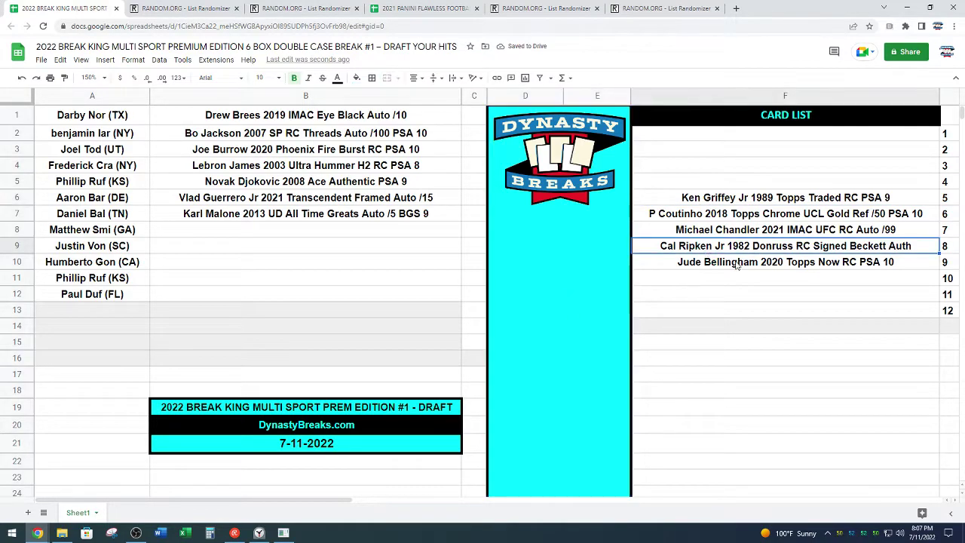
key(ctrl+x)
click(405, 238)
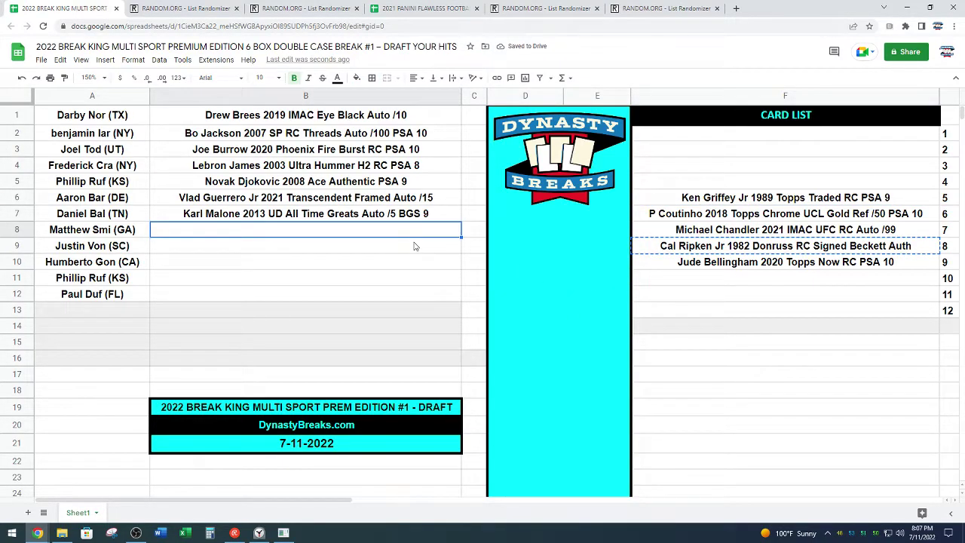
key(ctrl+v)
click(526, 330)
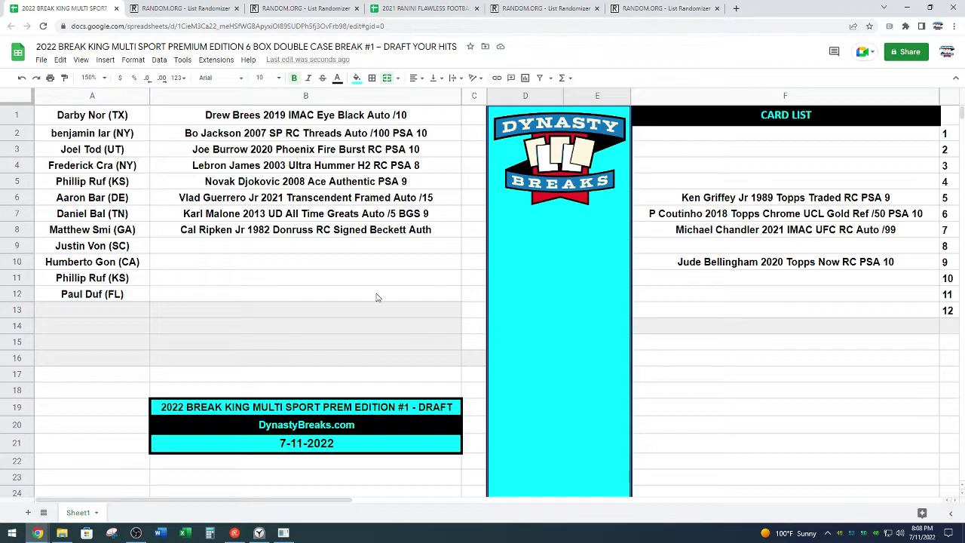
Start the 2-minute countdown for the ninth participant's turn and move the P Coutinho card from F7 to B9.
click(352, 248)
click(258, 534)
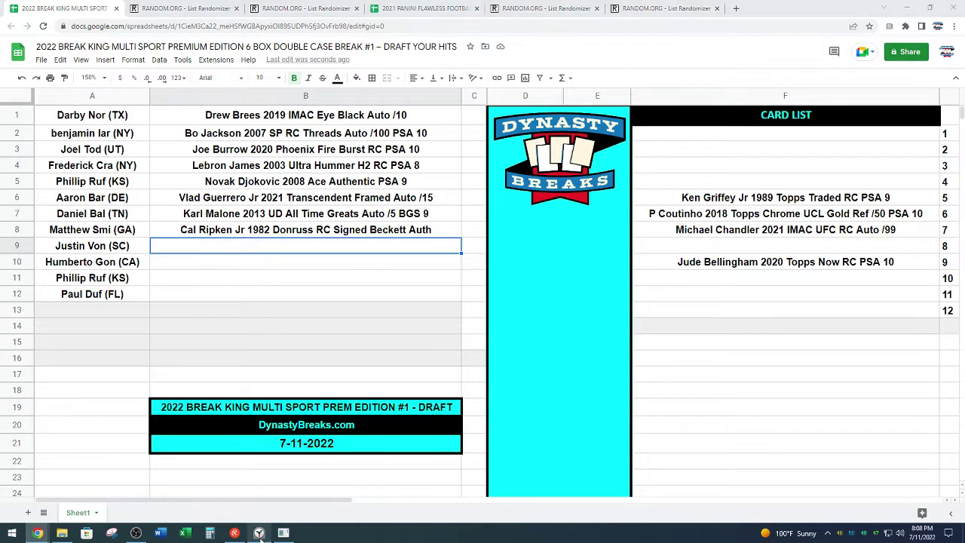
click(536, 513)
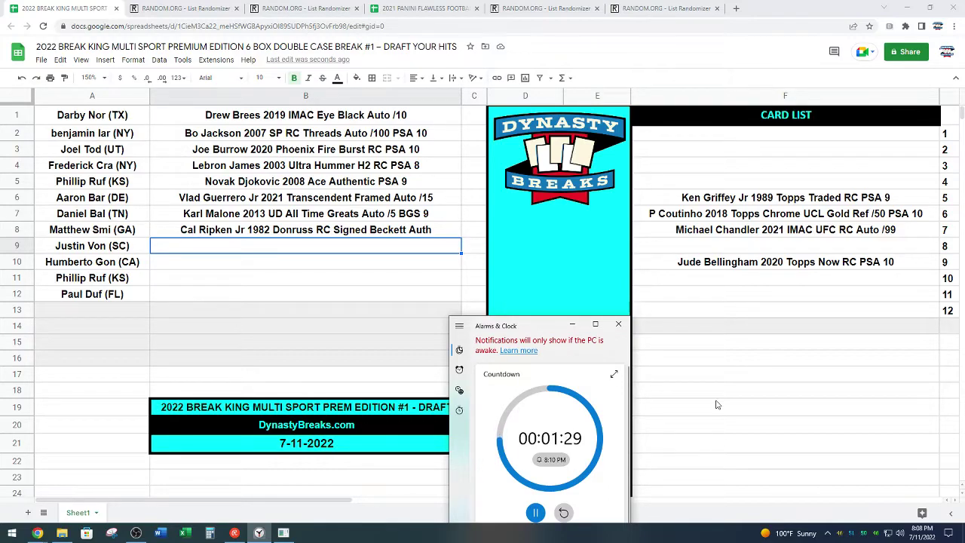
click(858, 214)
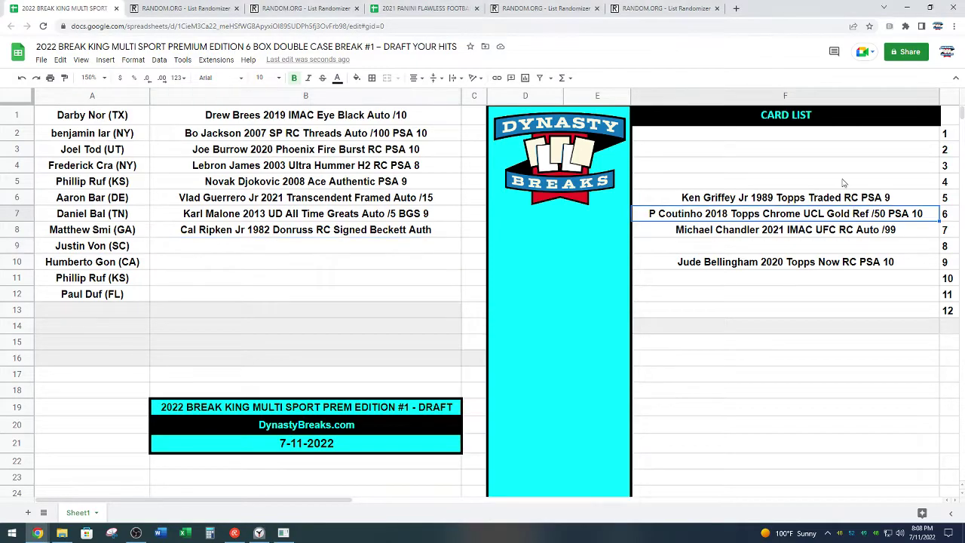
key(ctrl+c)
click(400, 248)
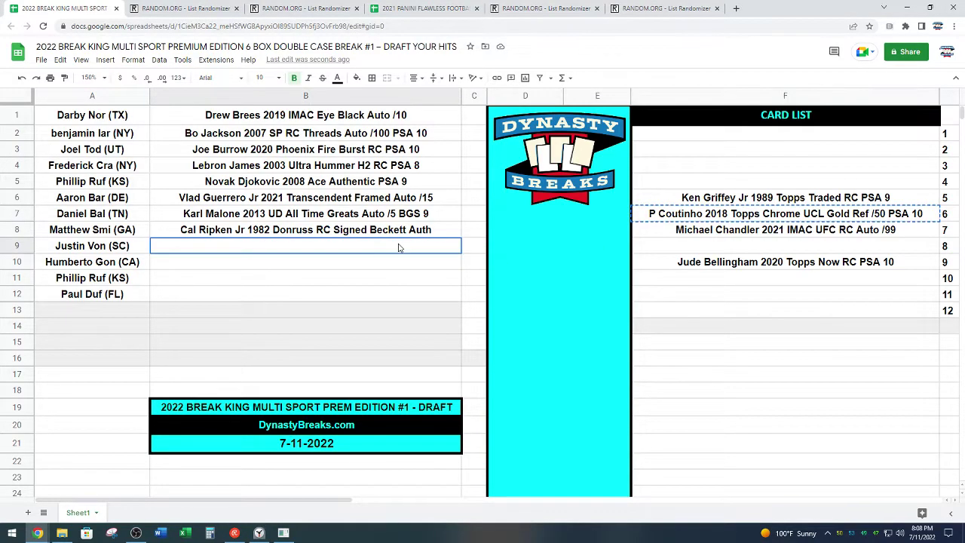
key(ctrl+v)
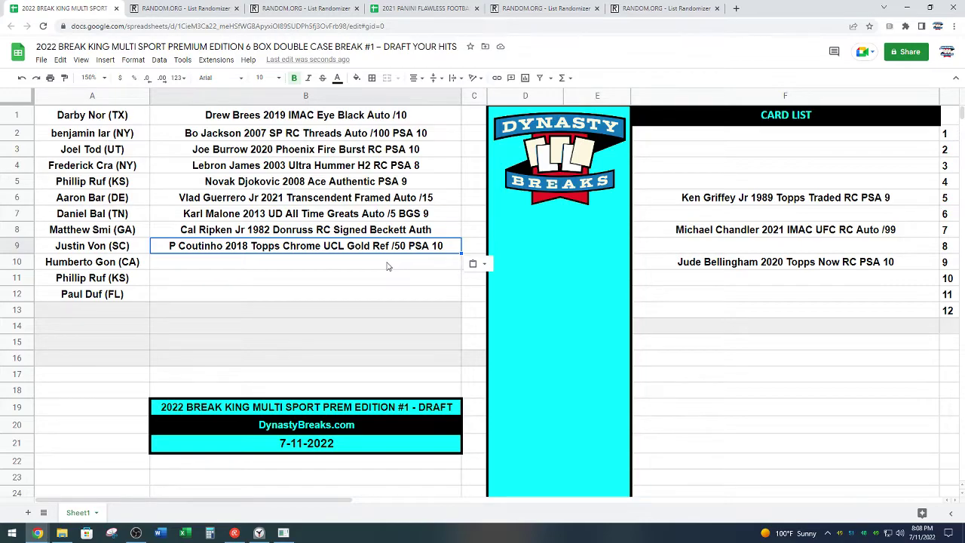
Restart the 2-minute countdown for the tenth participant's turn.
click(388, 264)
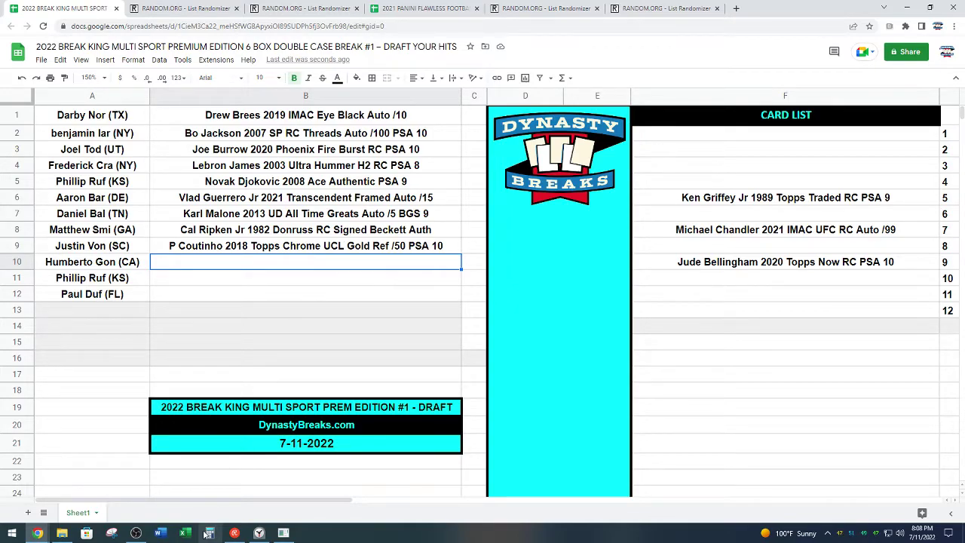
click(260, 534)
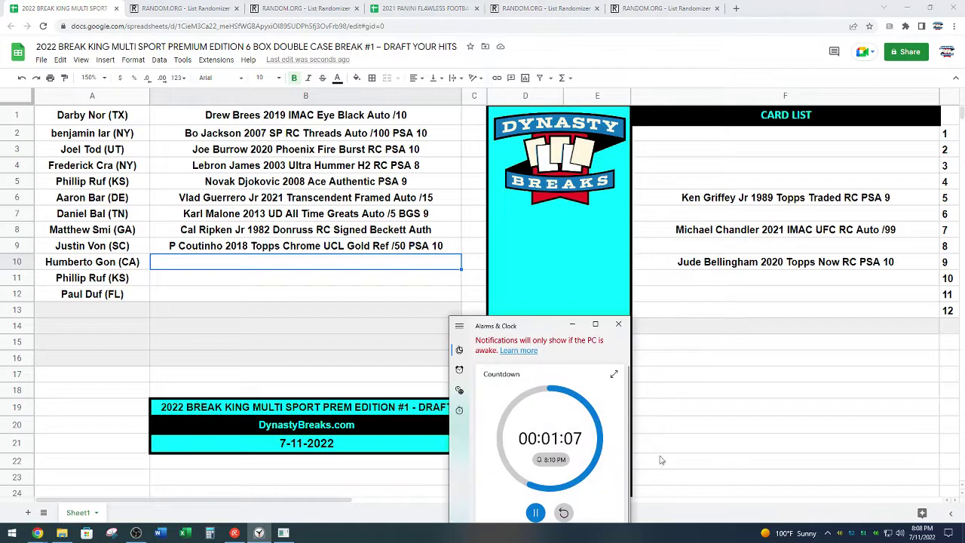
click(536, 512)
click(563, 513)
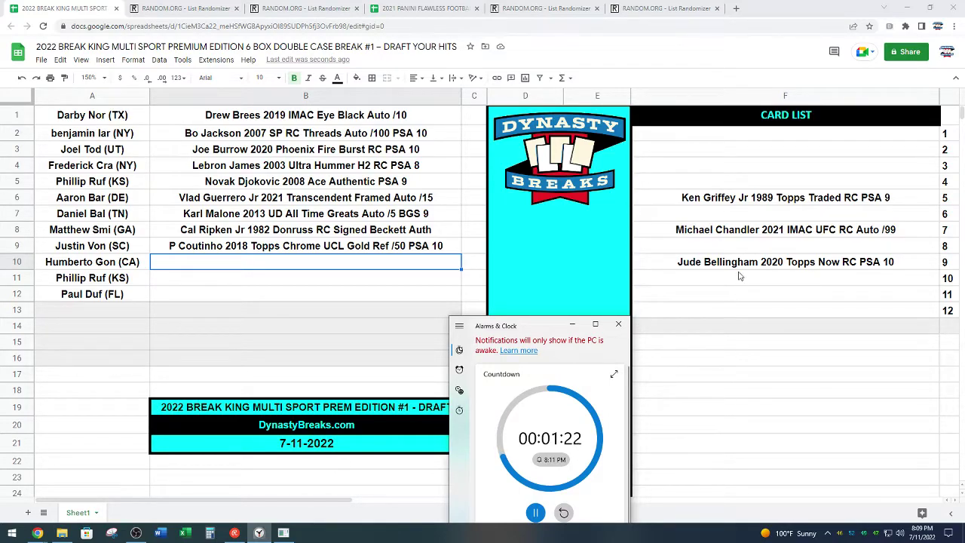
Assign the Michael Chandler card to the tenth participant by moving it from F8 to B10.
click(743, 232)
key(ctrl+c)
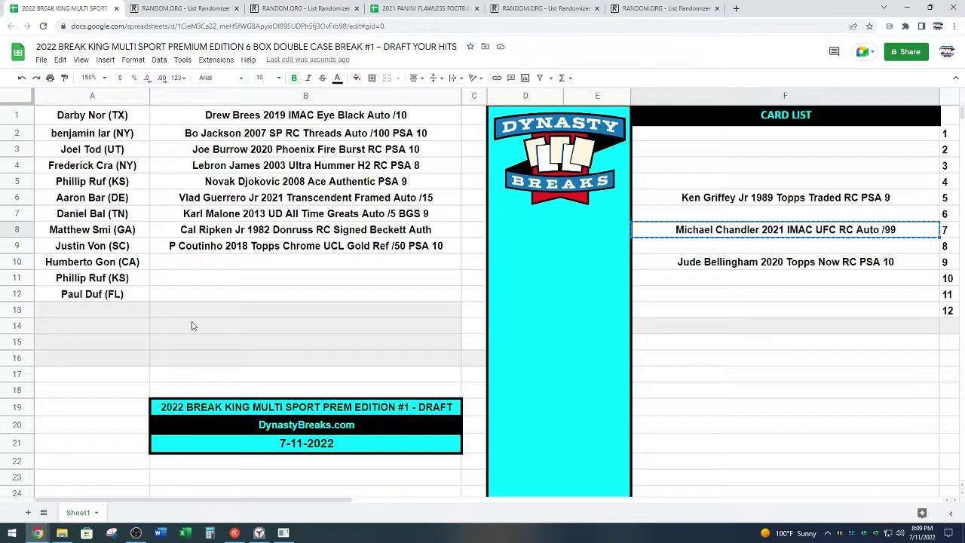
click(166, 264)
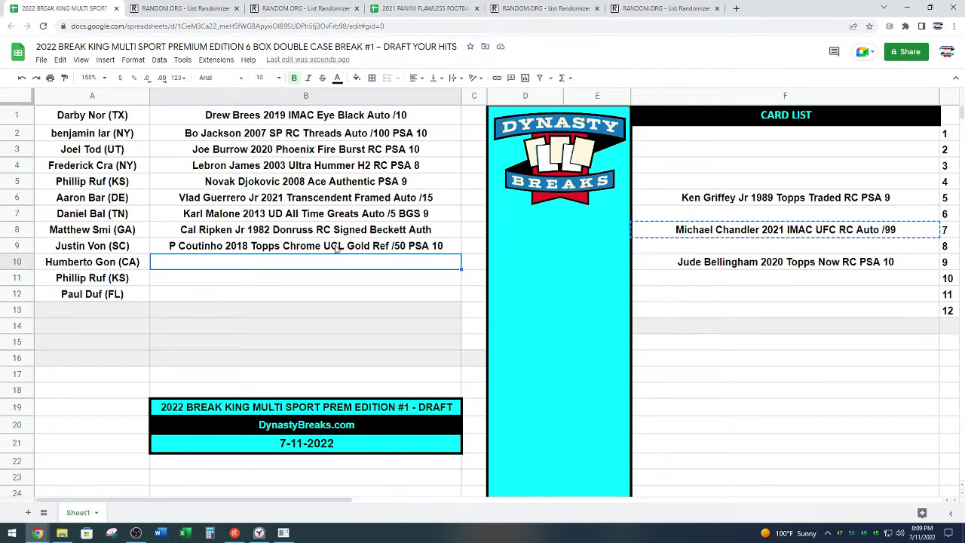
key(ctrl+v)
click(337, 279)
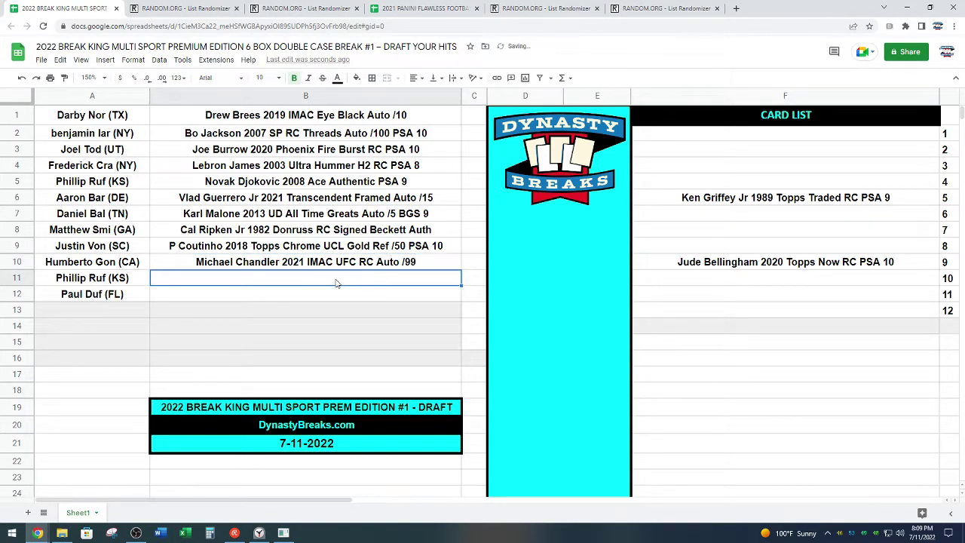
Restart the 2-minute countdown for the eleventh participant's turn and append an asterisk to the Novak Djokovic card in B5.
click(258, 533)
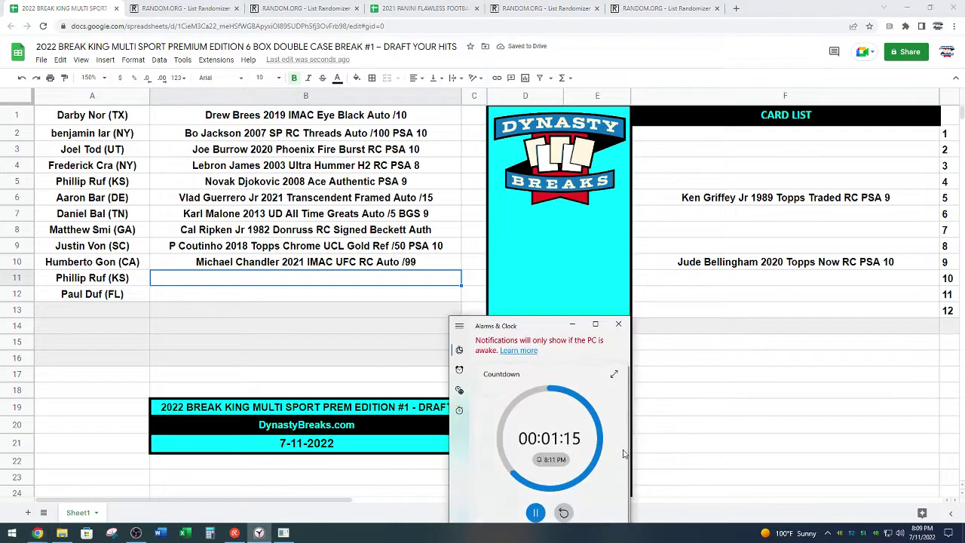
click(563, 513)
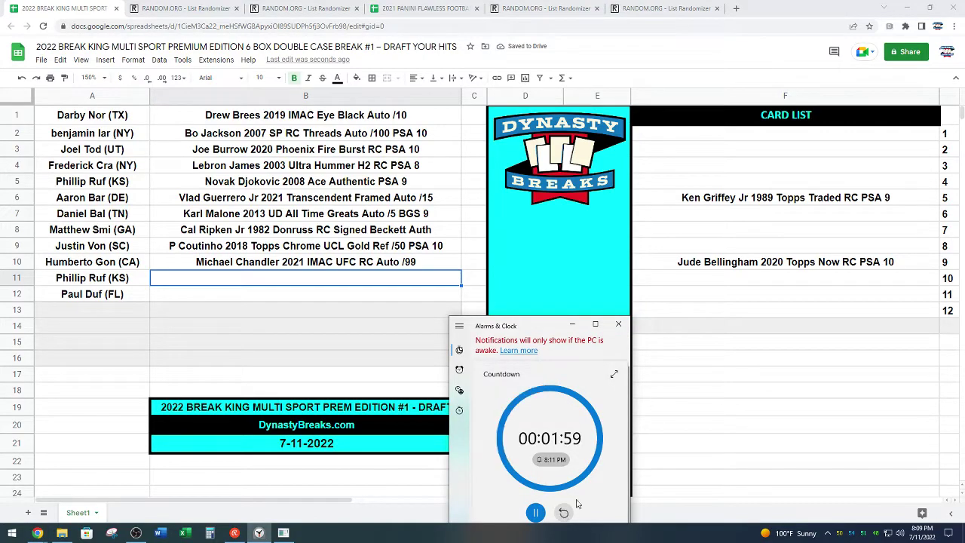
click(432, 185)
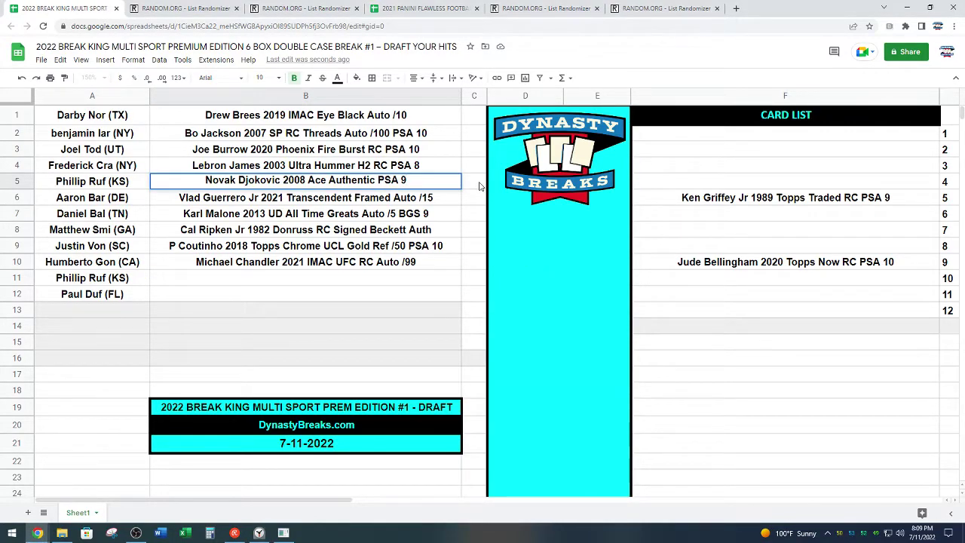
key(Return)
text(*)
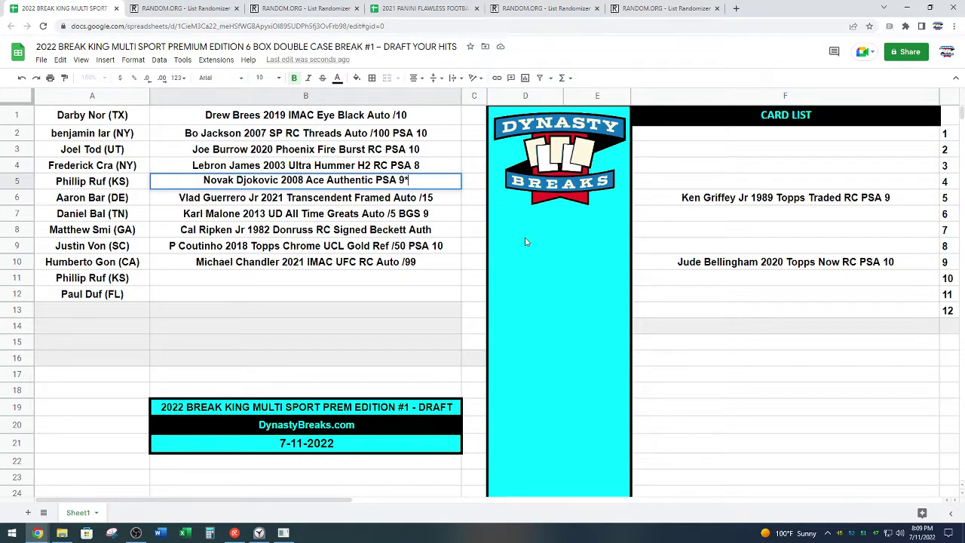
click(442, 279)
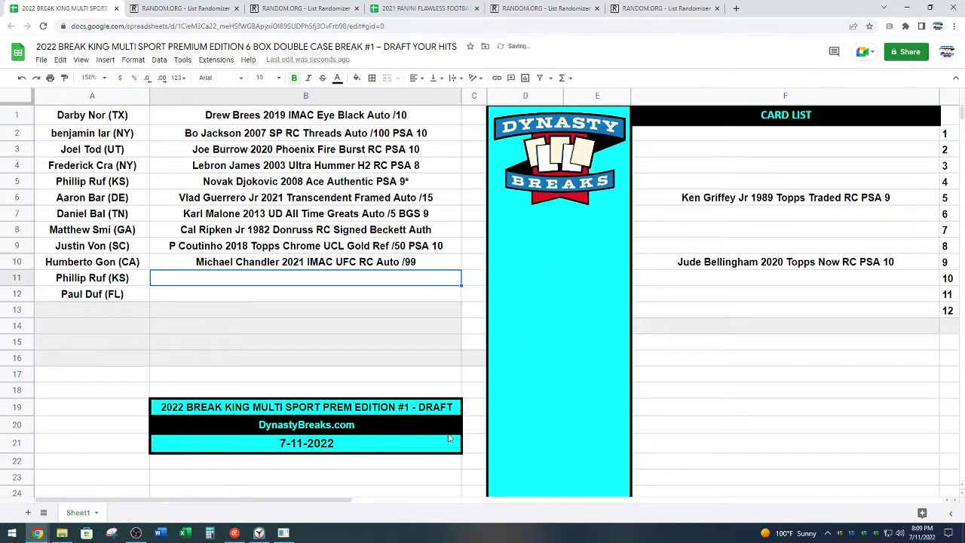
Let the eleventh participant's countdown run out, dismiss the timer notification and return to the sheet.
click(281, 533)
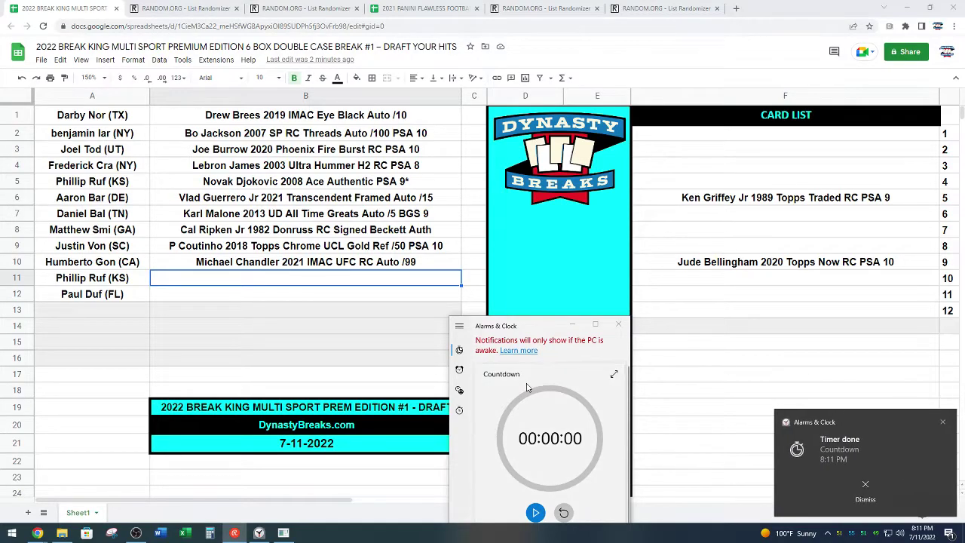
click(828, 496)
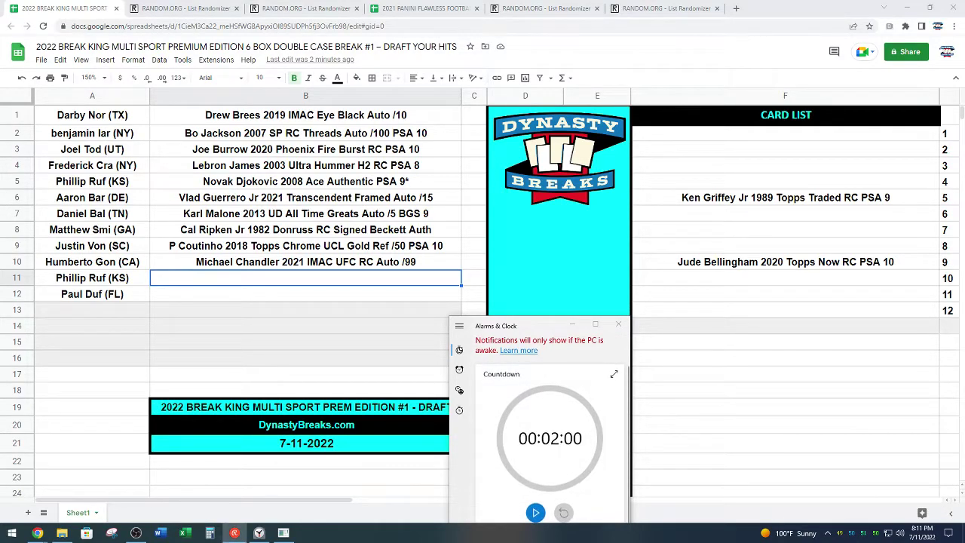
key(alt+Tab)
Close the gap in the card list by moving the Ken Griffey Jr card from F6 to F9.
click(762, 200)
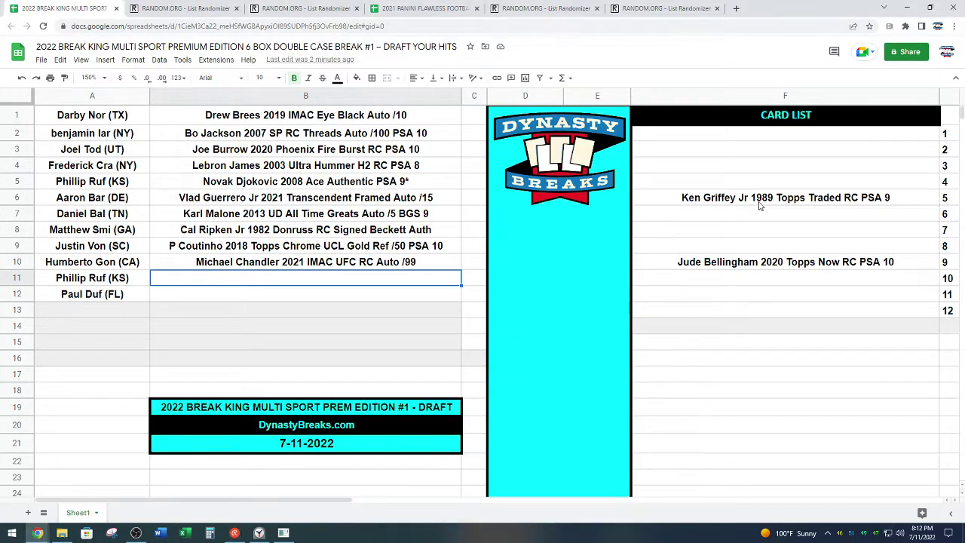
key(ctrl+c)
click(753, 252)
key(ctrl+v)
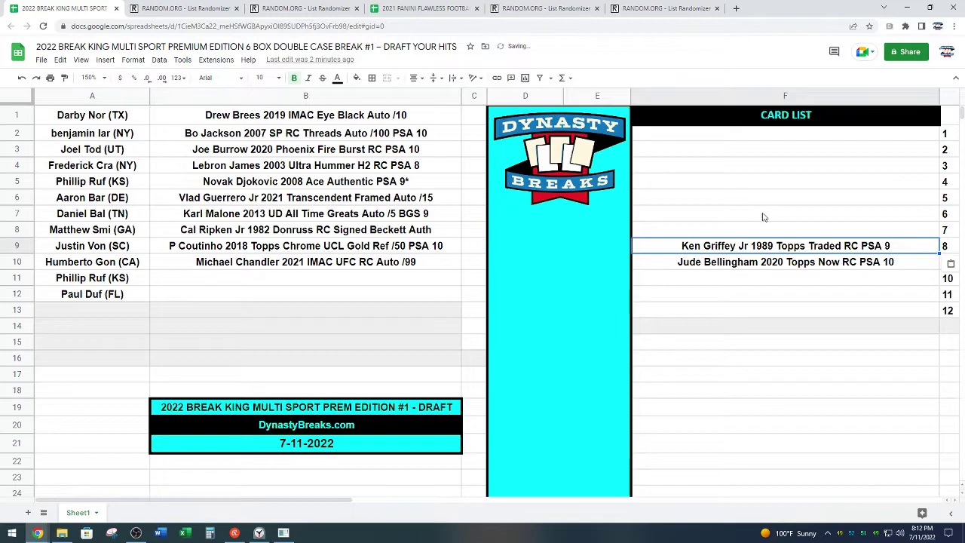
key(Up)
key(Up)
Copy the two remaining cards in F9:F10 and paste them into a new RANDOM.ORG List Randomizer tab.
drag(756, 251, 757, 262)
key(ctrl+c)
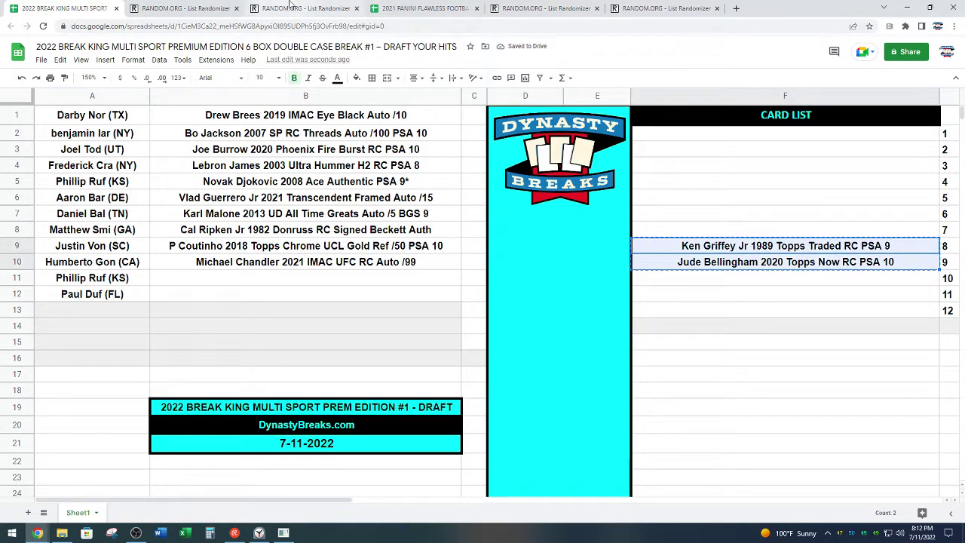
click(337, 5)
right_click(337, 85)
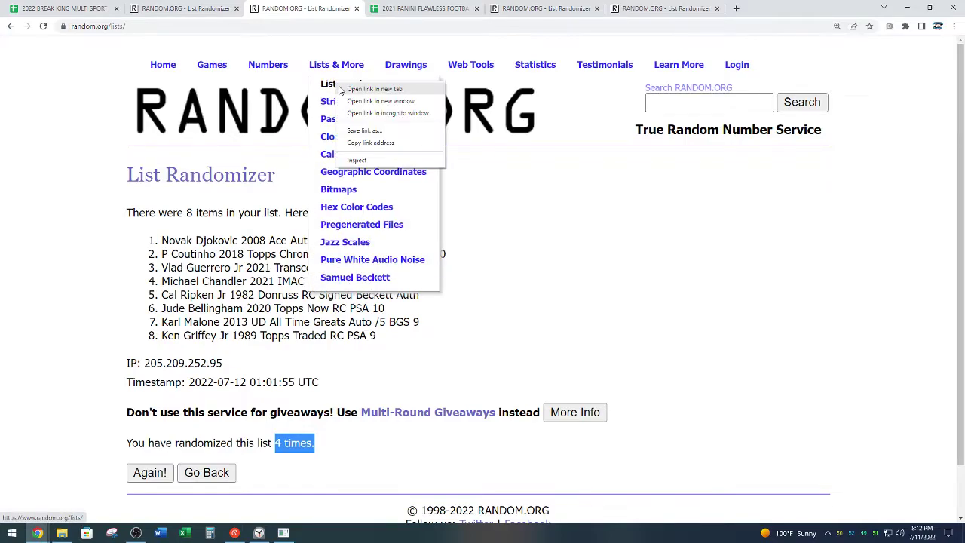
click(393, 91)
key(ctrl+Tab)
scroll(367, 276, down, 2)
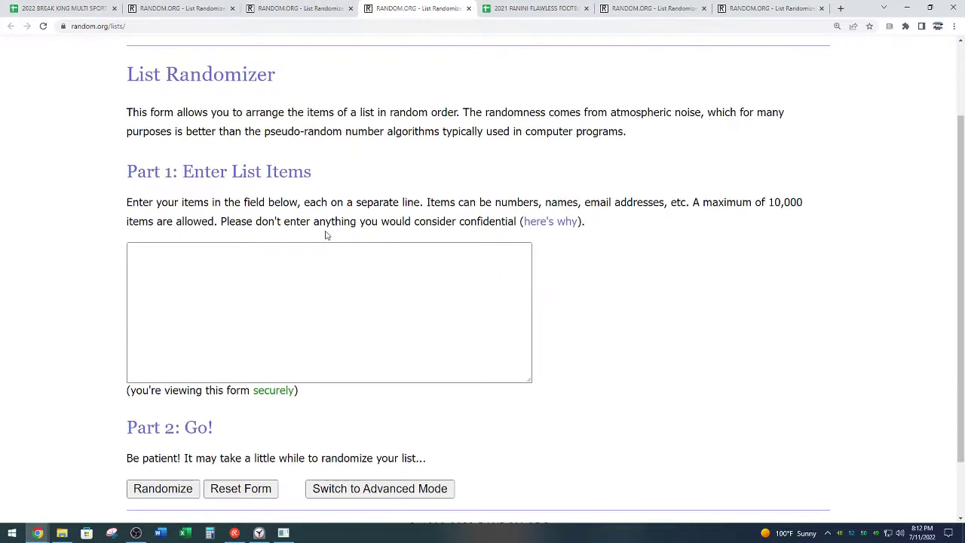
right_click(313, 258)
click(343, 343)
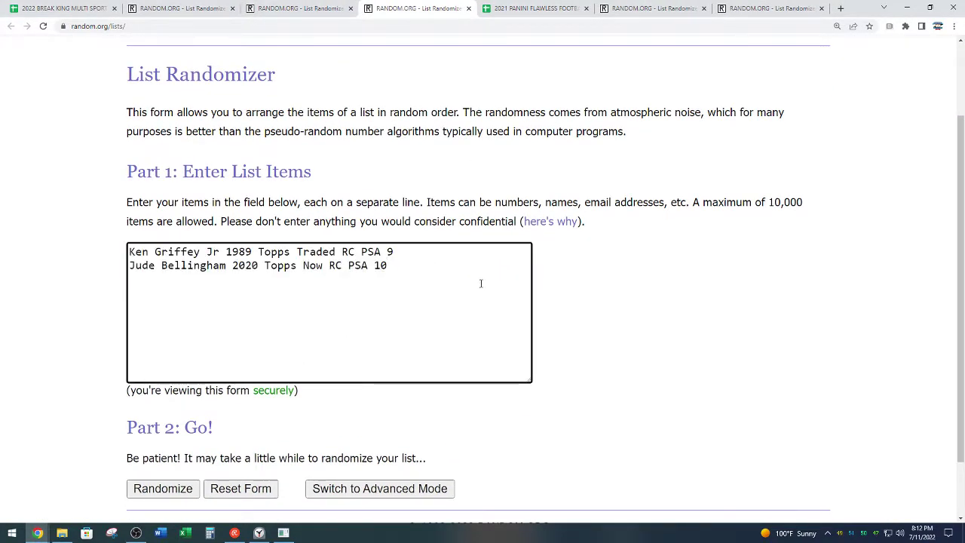
Add three placeholder lines below the two cards in the randomizer list: ---, -- and -.
key(Return)
key(Return)
text(___)
key(BackSpace)
key(BackSpace)
key(BackSpace)
key(BackSpace)
text(---)
key(Return)
text(--)
key(Return)
text(-)
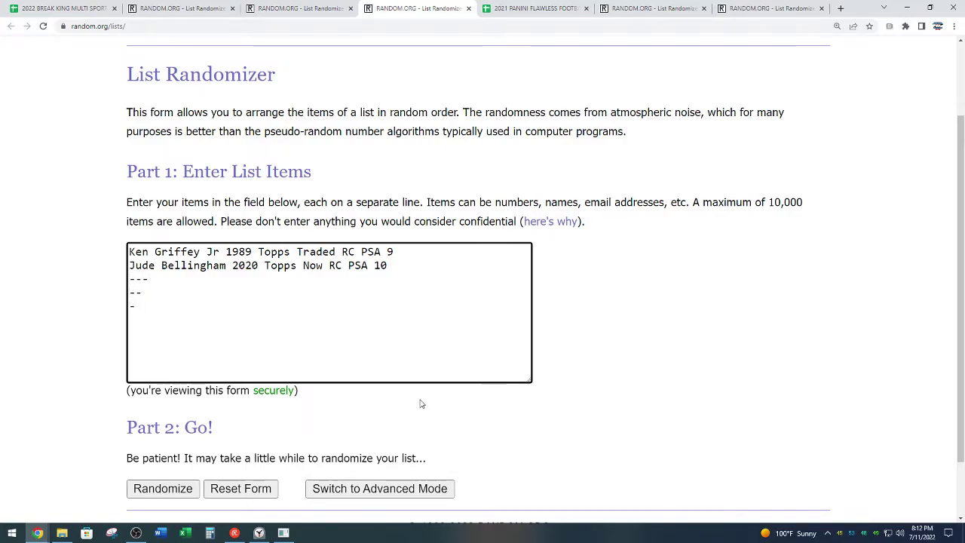
Randomize the list four times and highlight the first item in the resulting order.
click(172, 491)
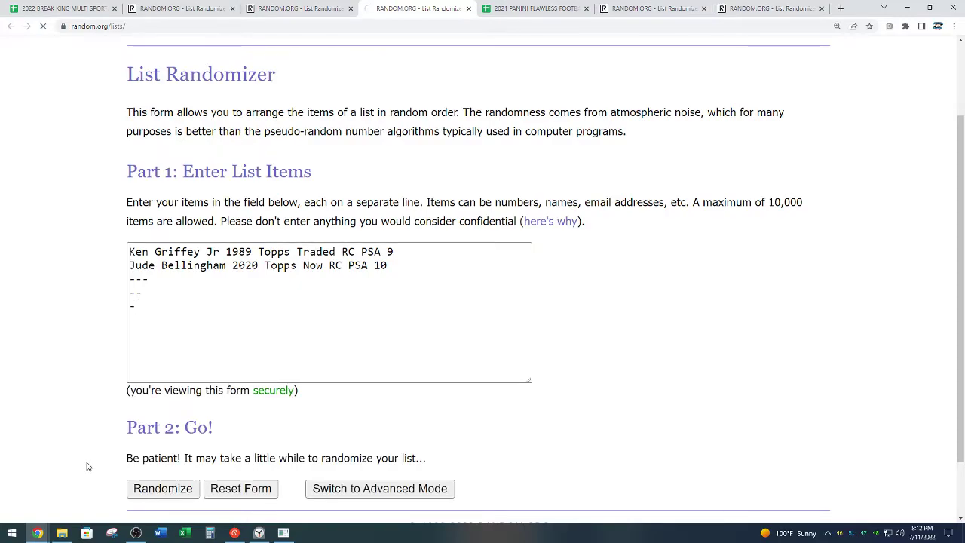
click(160, 408)
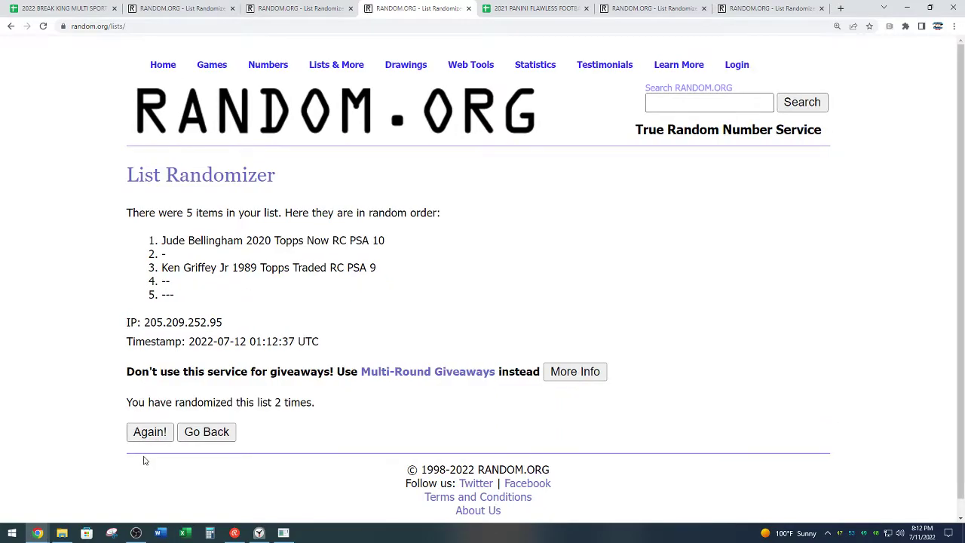
click(149, 436)
click(149, 436)
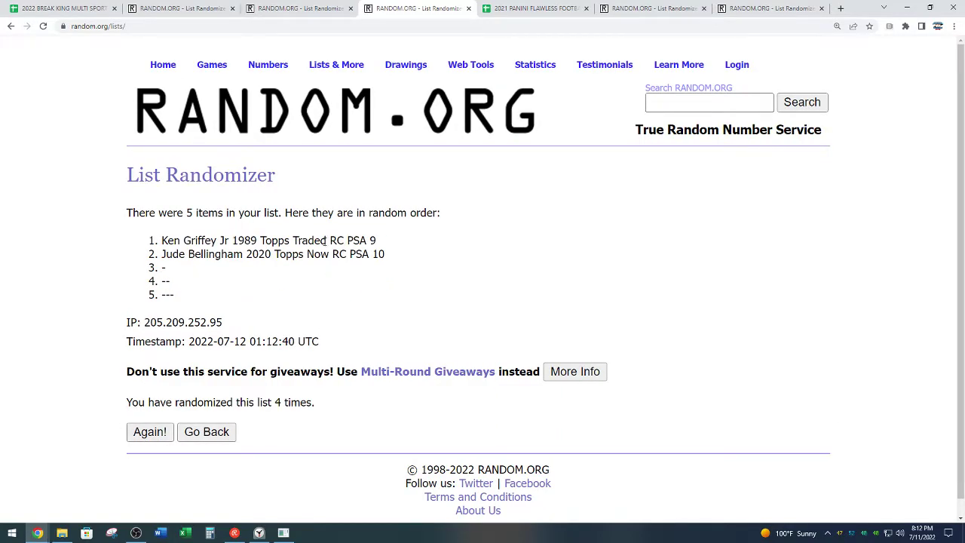
triple_click(328, 240)
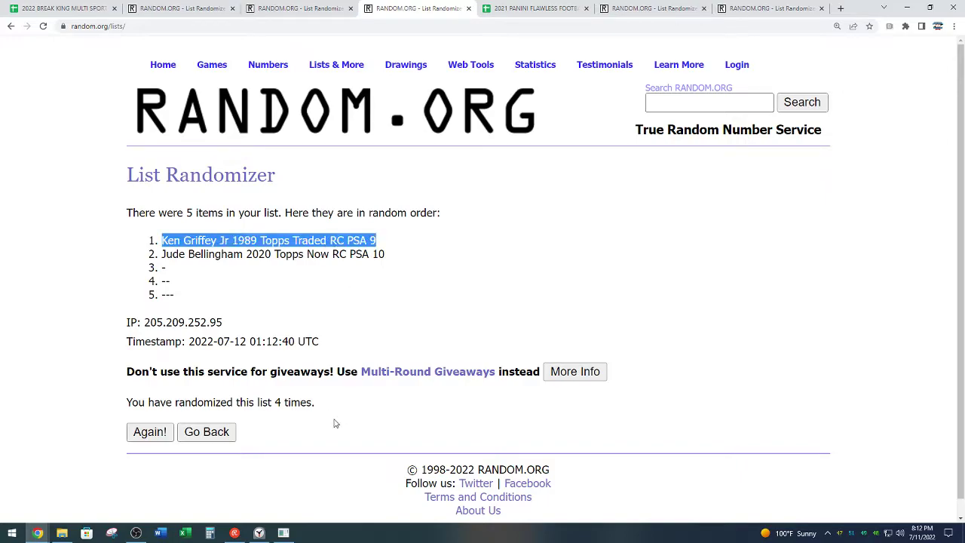
Assign the Ken Griffey Jr card to the eleventh participant by moving it from F9 to B11 in the draft sheet.
click(70, 7)
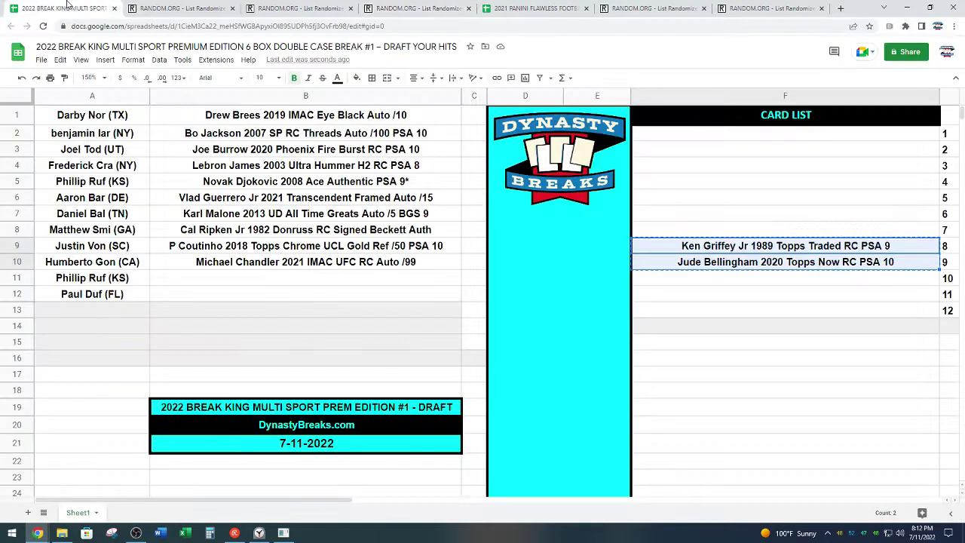
click(768, 200)
key(Down)
key(Down)
key(Down)
key(ctrl+c)
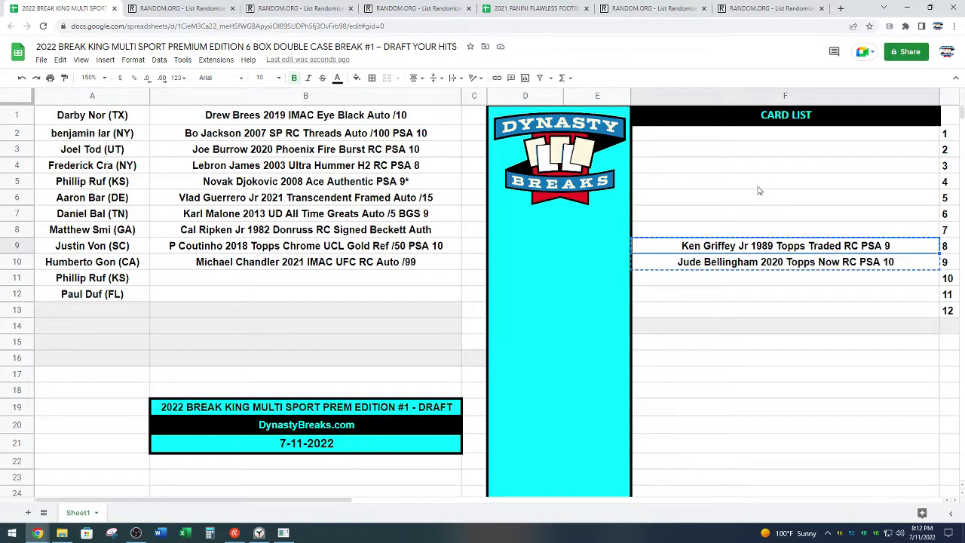
click(269, 281)
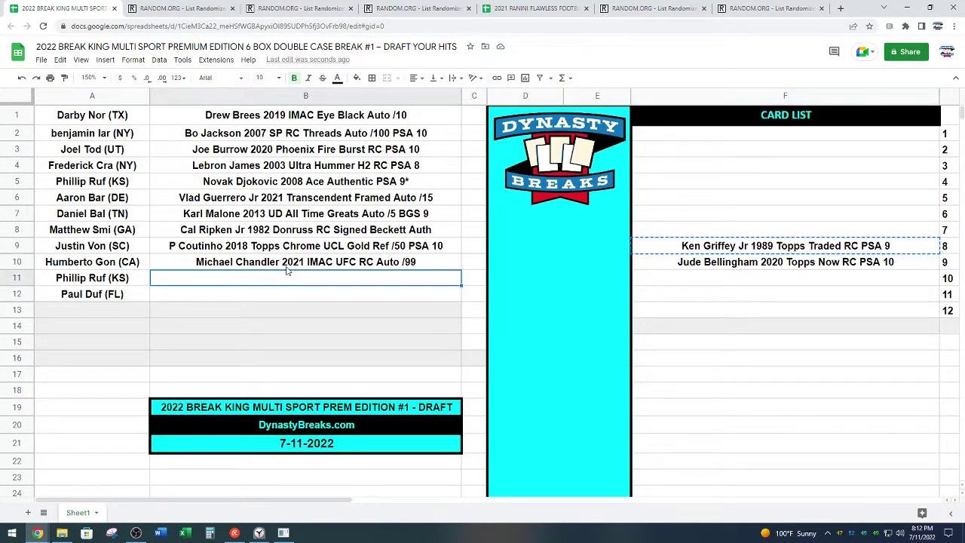
key(ctrl+v)
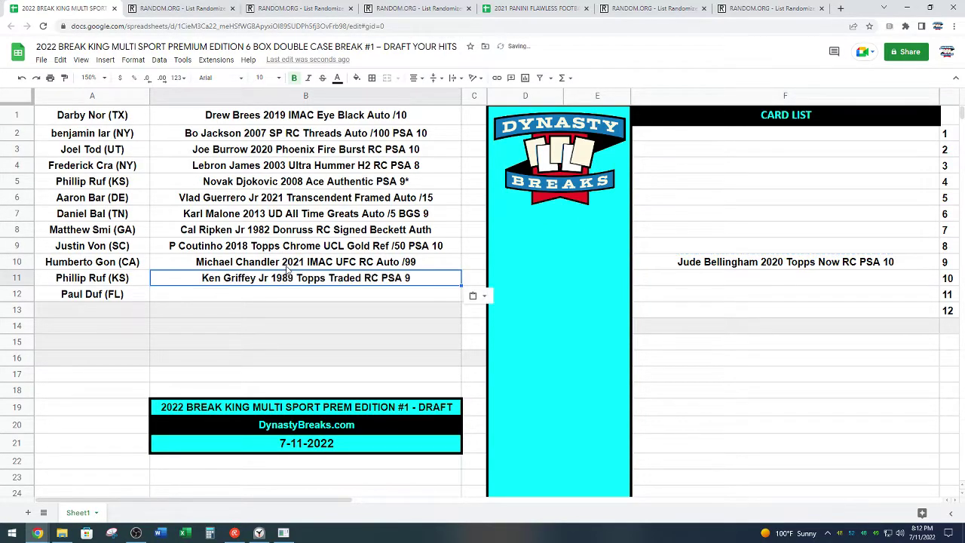
Assign the last card, Jude Bellingham, to the twelfth participant by moving it from F10 to B12.
click(770, 263)
key(ctrl+c)
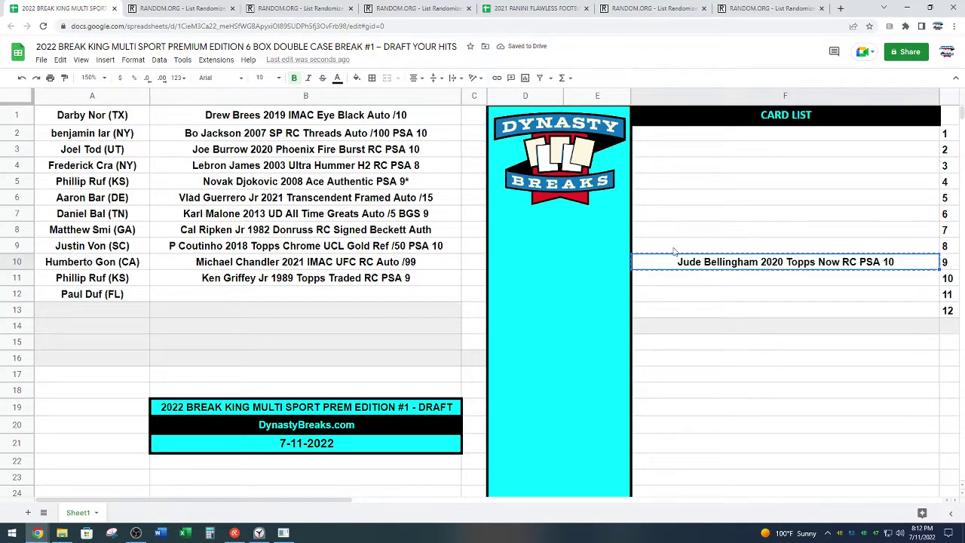
click(390, 300)
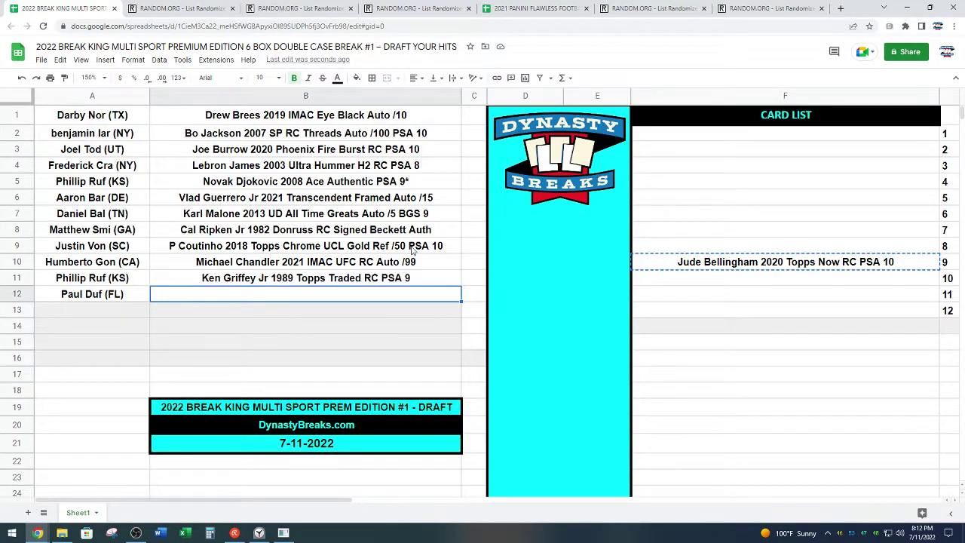
key(ctrl+v)
click(568, 302)
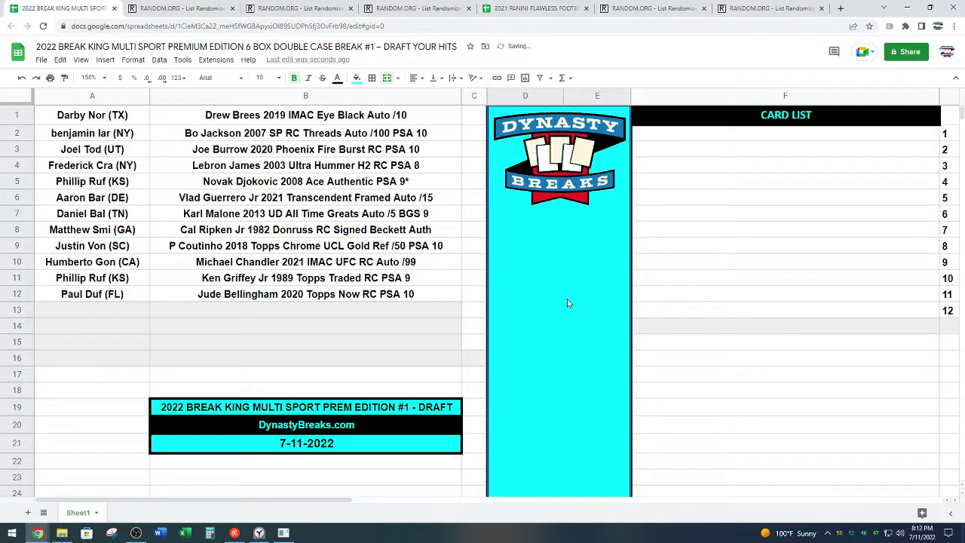